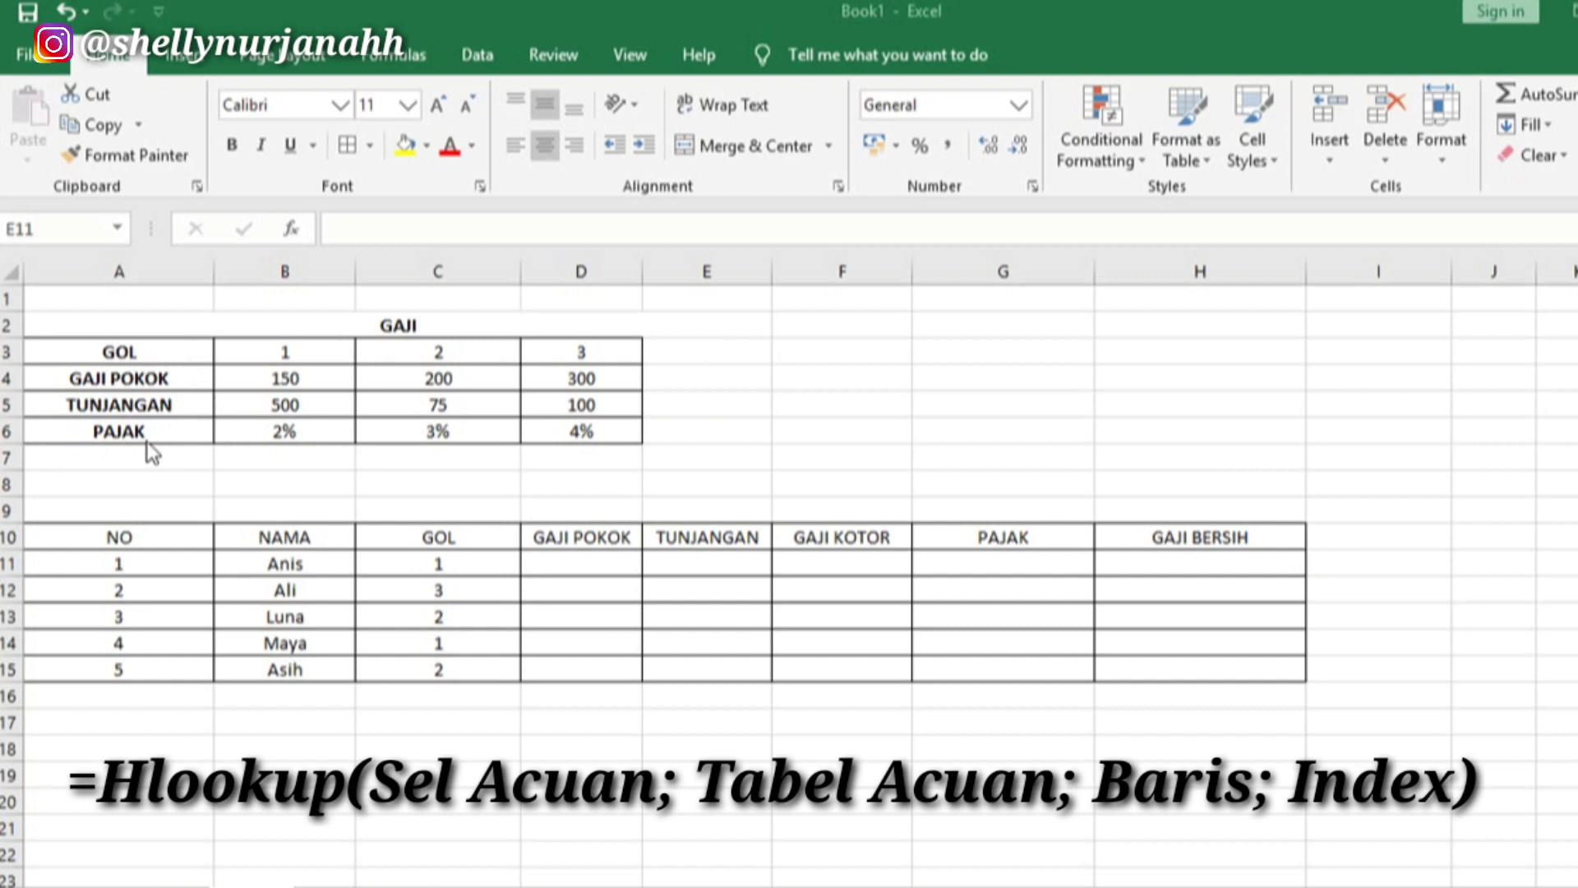
Step: Assign the range name gaji to the salary reference table in A3:D6
{"action": "left_click_drag", "start_coordinate": [50, 356], "coordinate": [592, 416]}
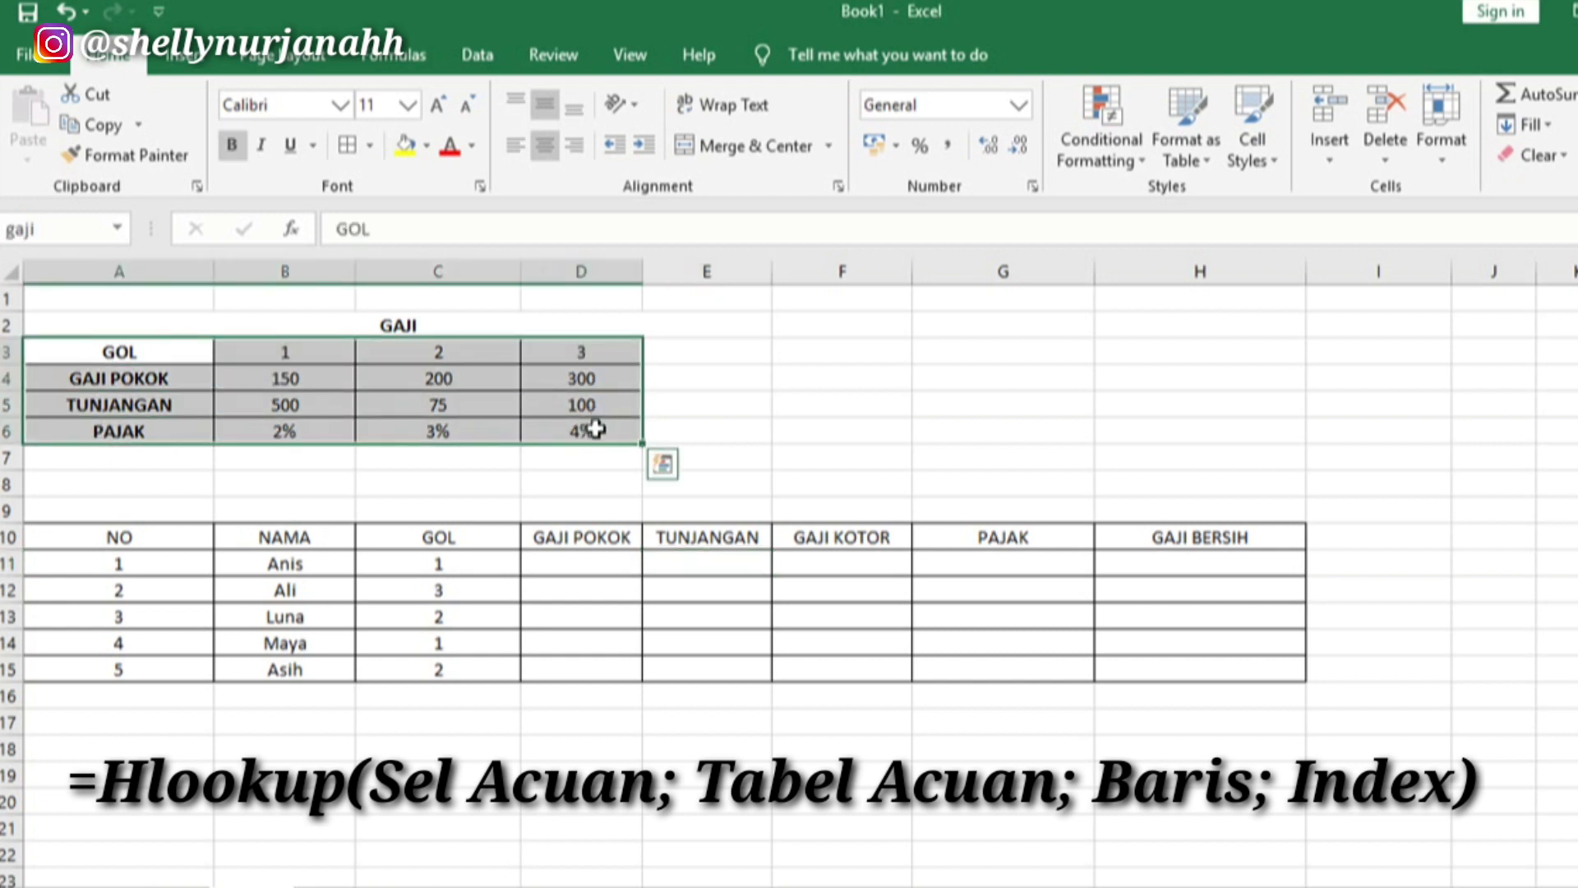
{"action": "left_click", "coordinate": [48, 232]}
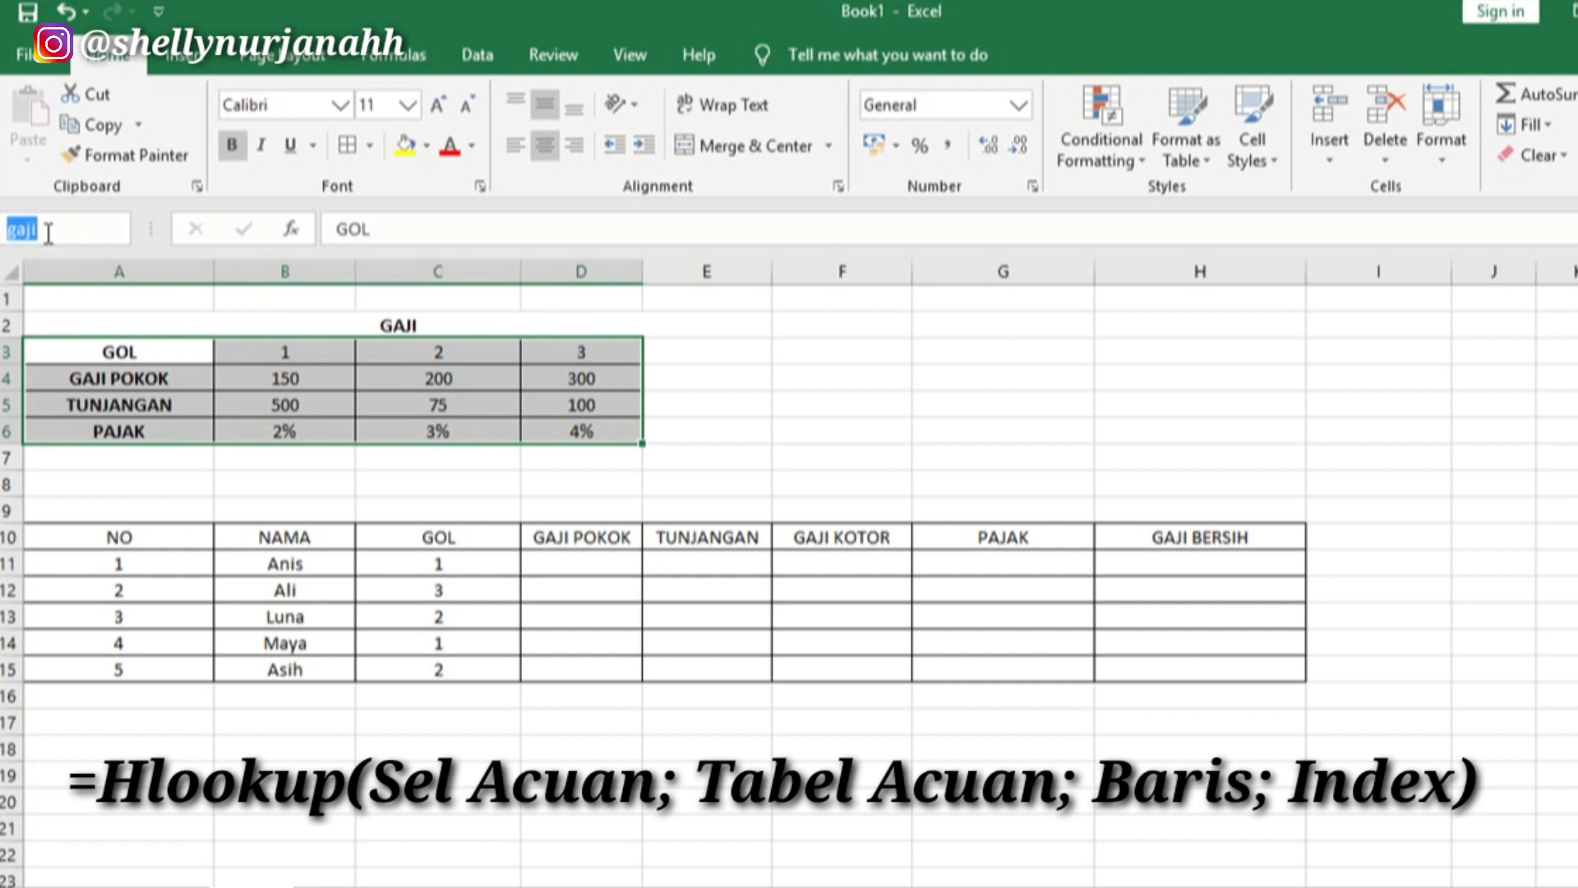
{"action": "key", "text": "Return"}
Step: Enter =HLOOKUP(C11;GAJI;2;1) in D11 for GAJI POKOK and fill the formula down to D15
{"action": "left_click", "coordinate": [578, 563]}
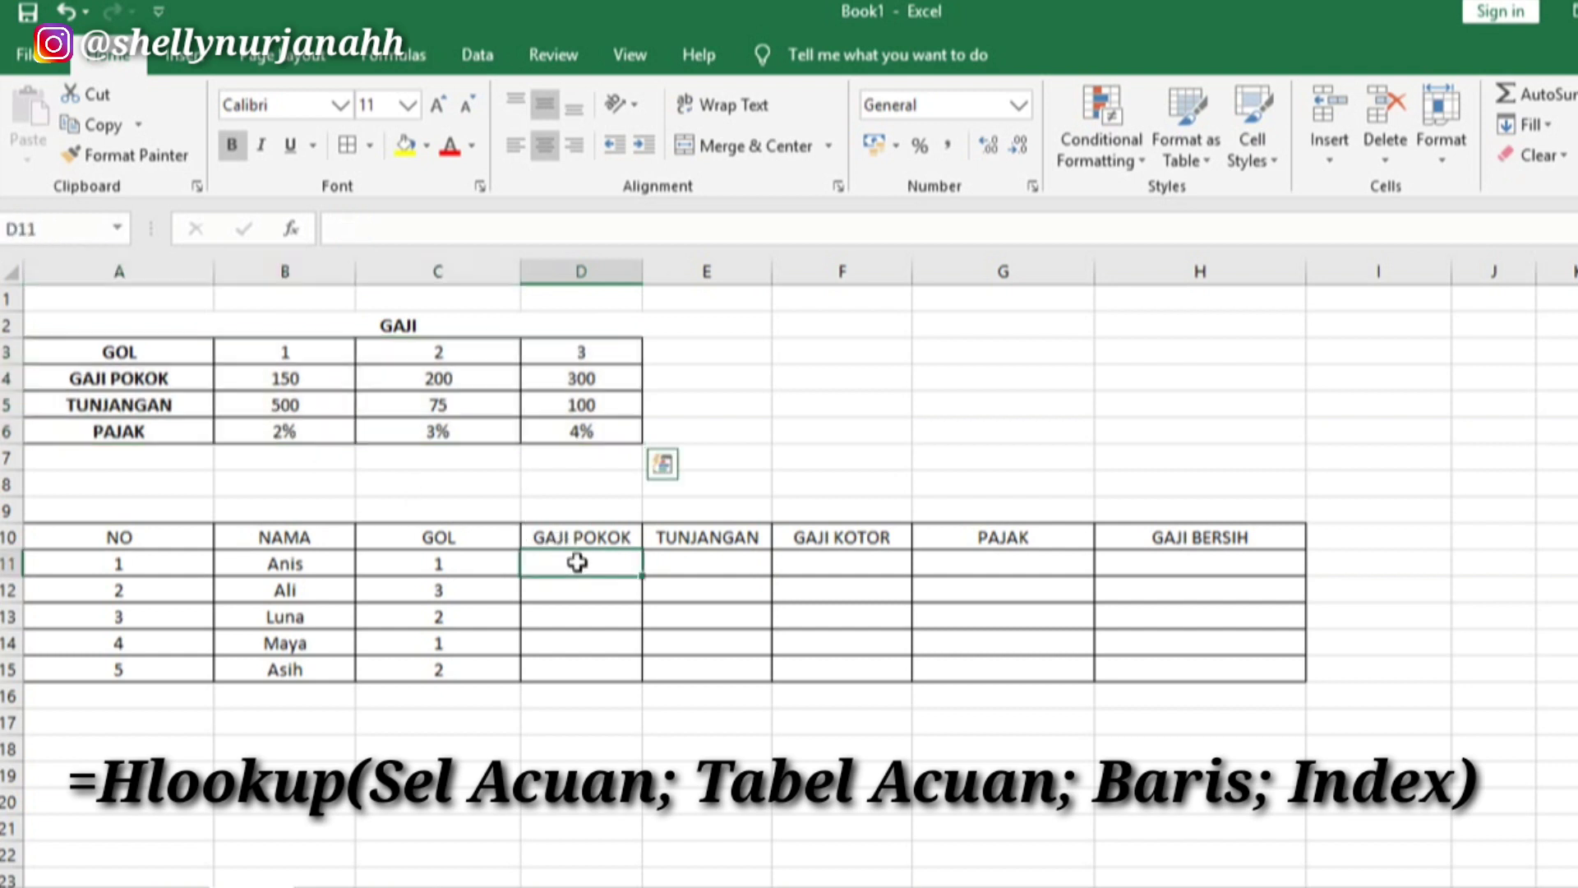
{"action": "type", "text": "="}
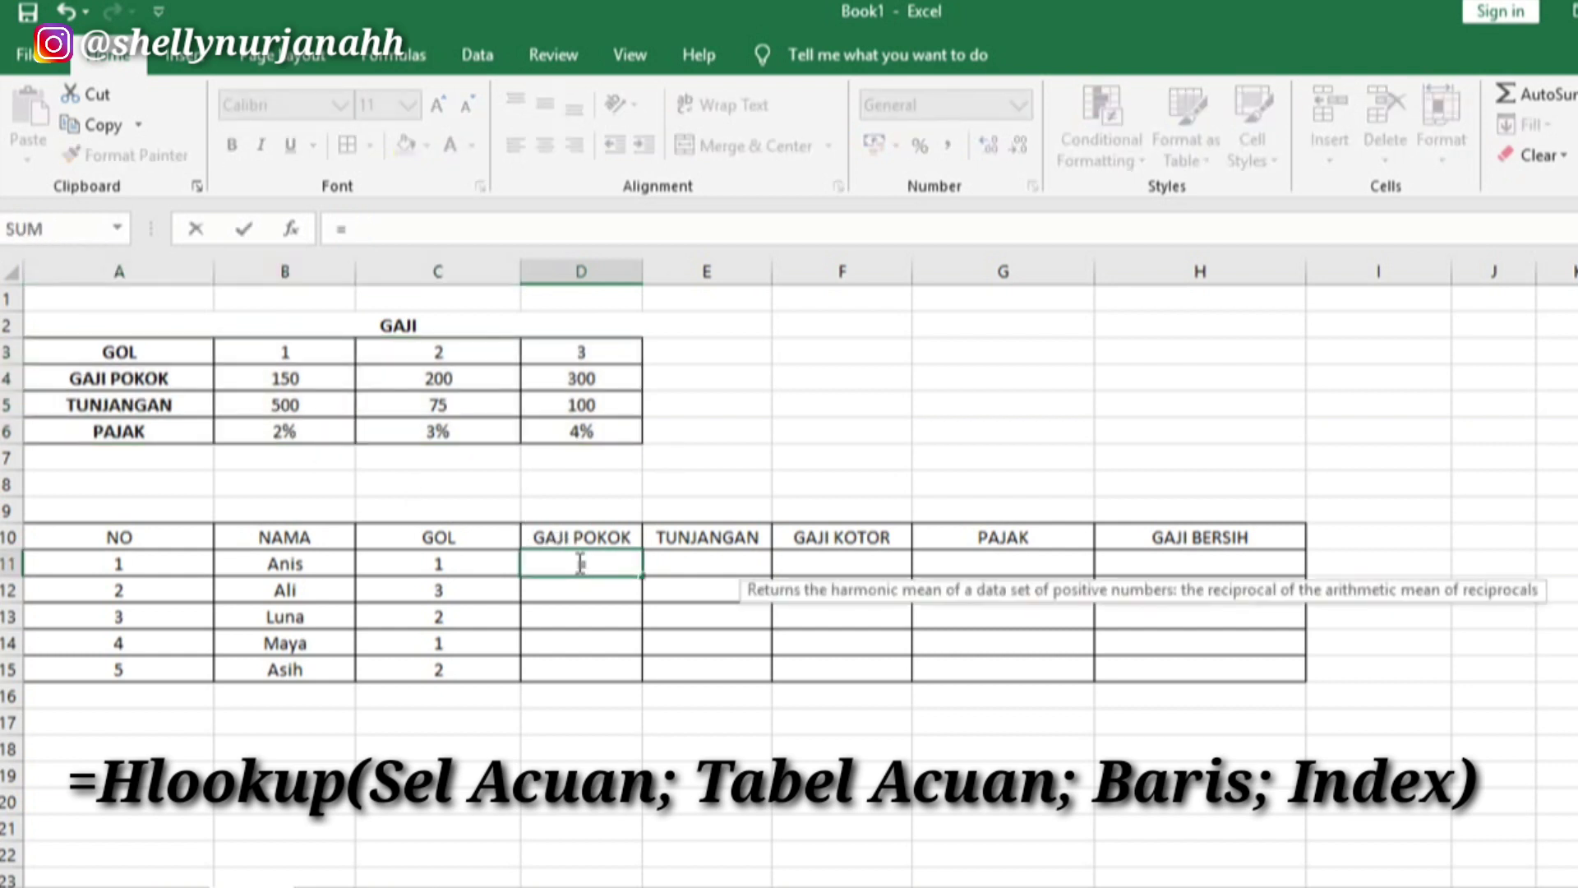
{"action": "type", "text": "HLOOKU"}
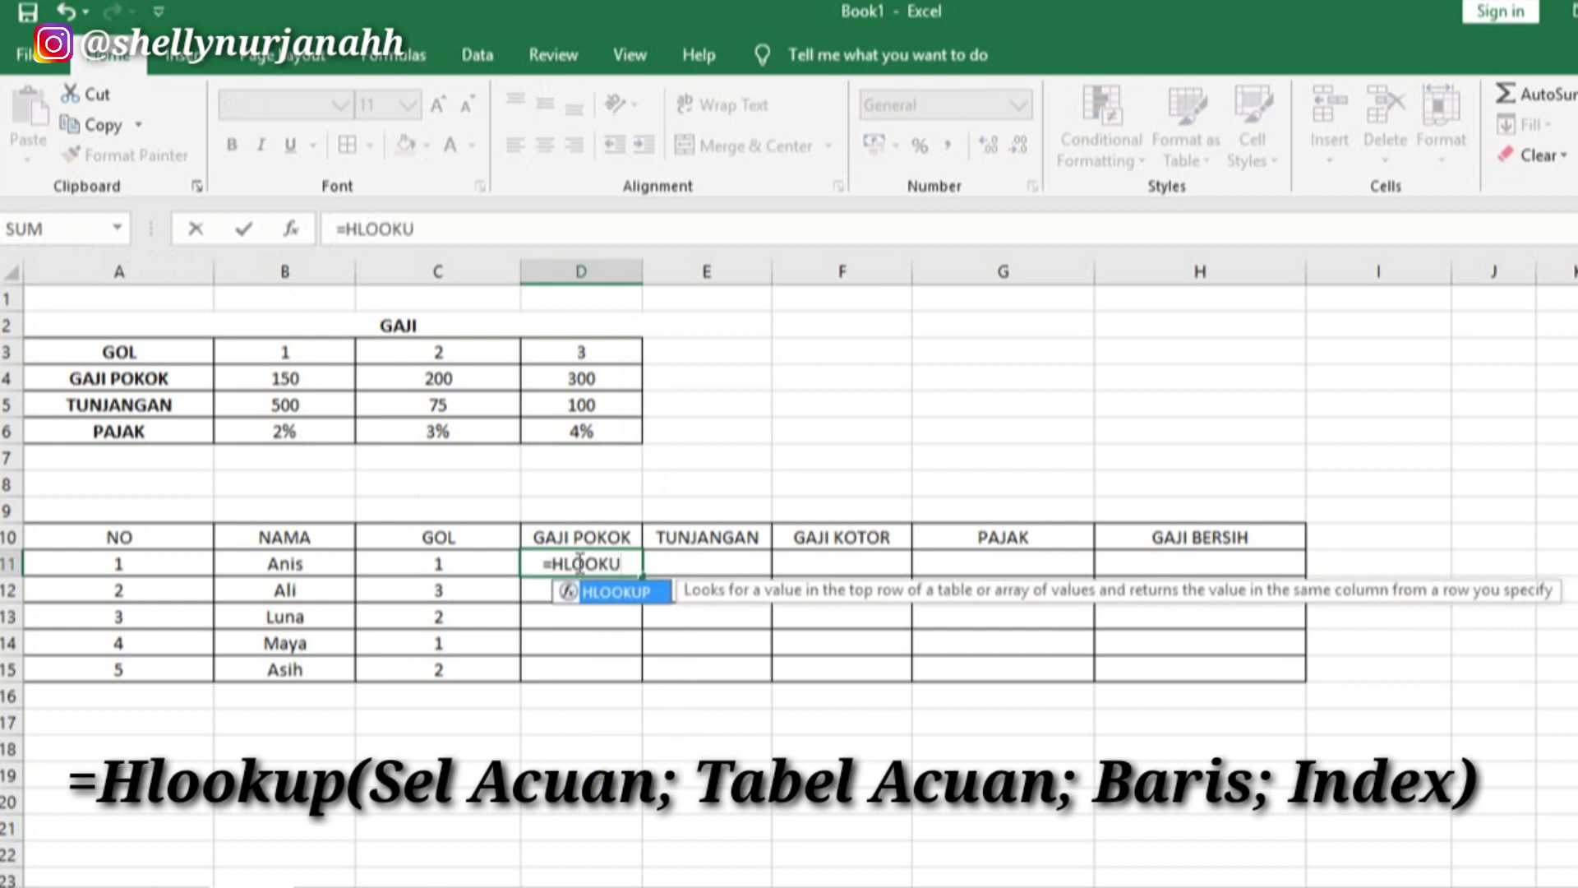
{"action": "type", "text": "P("}
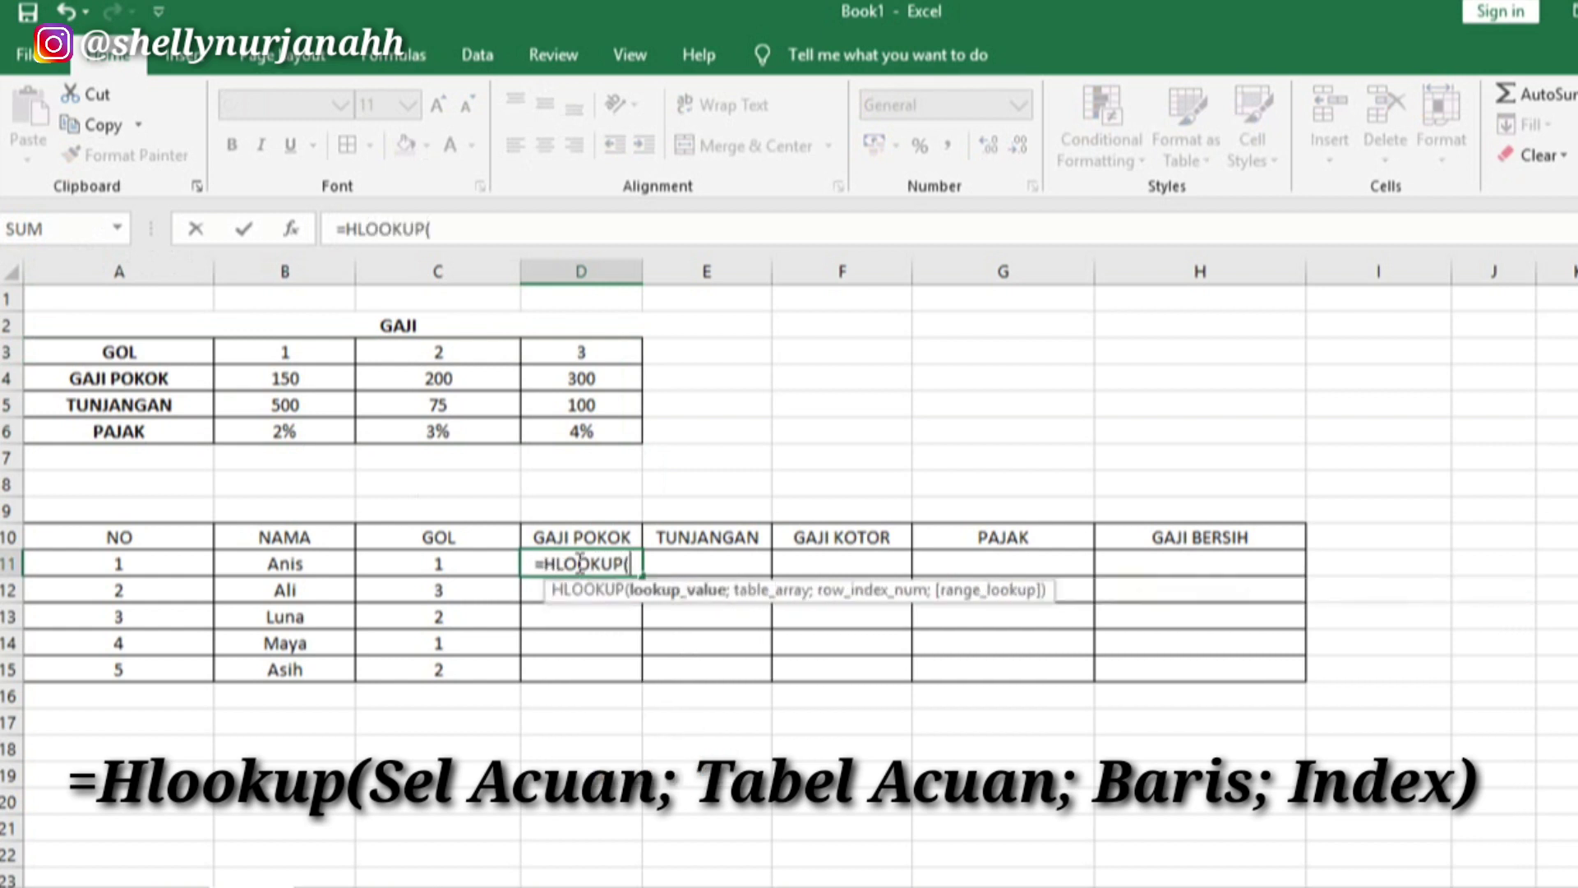
{"action": "left_click", "coordinate": [449, 561]}
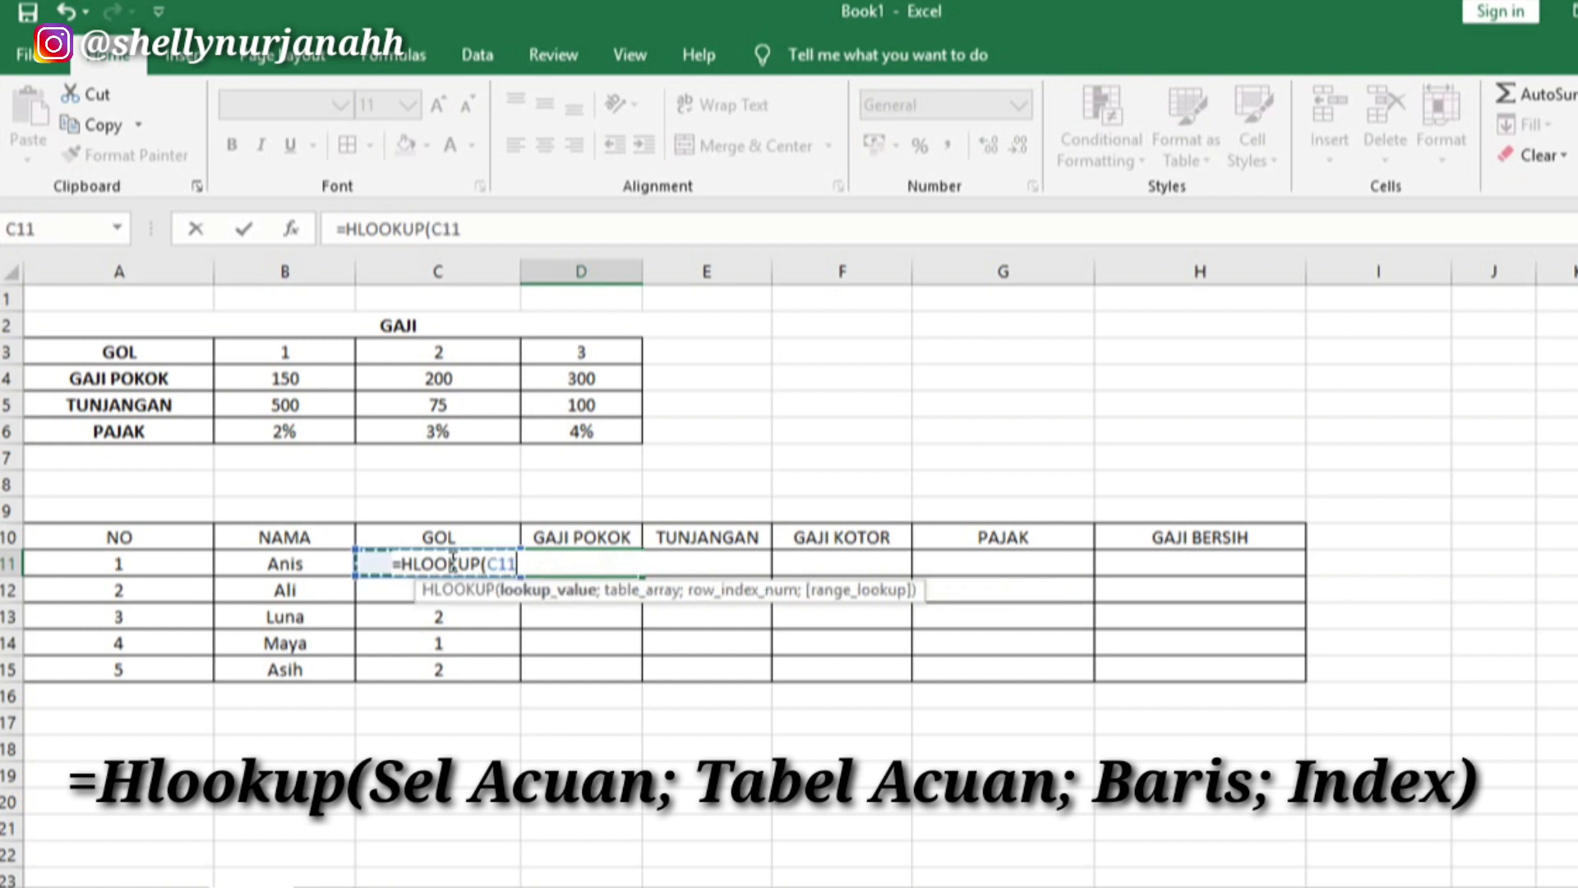
{"action": "type", "text": ";"}
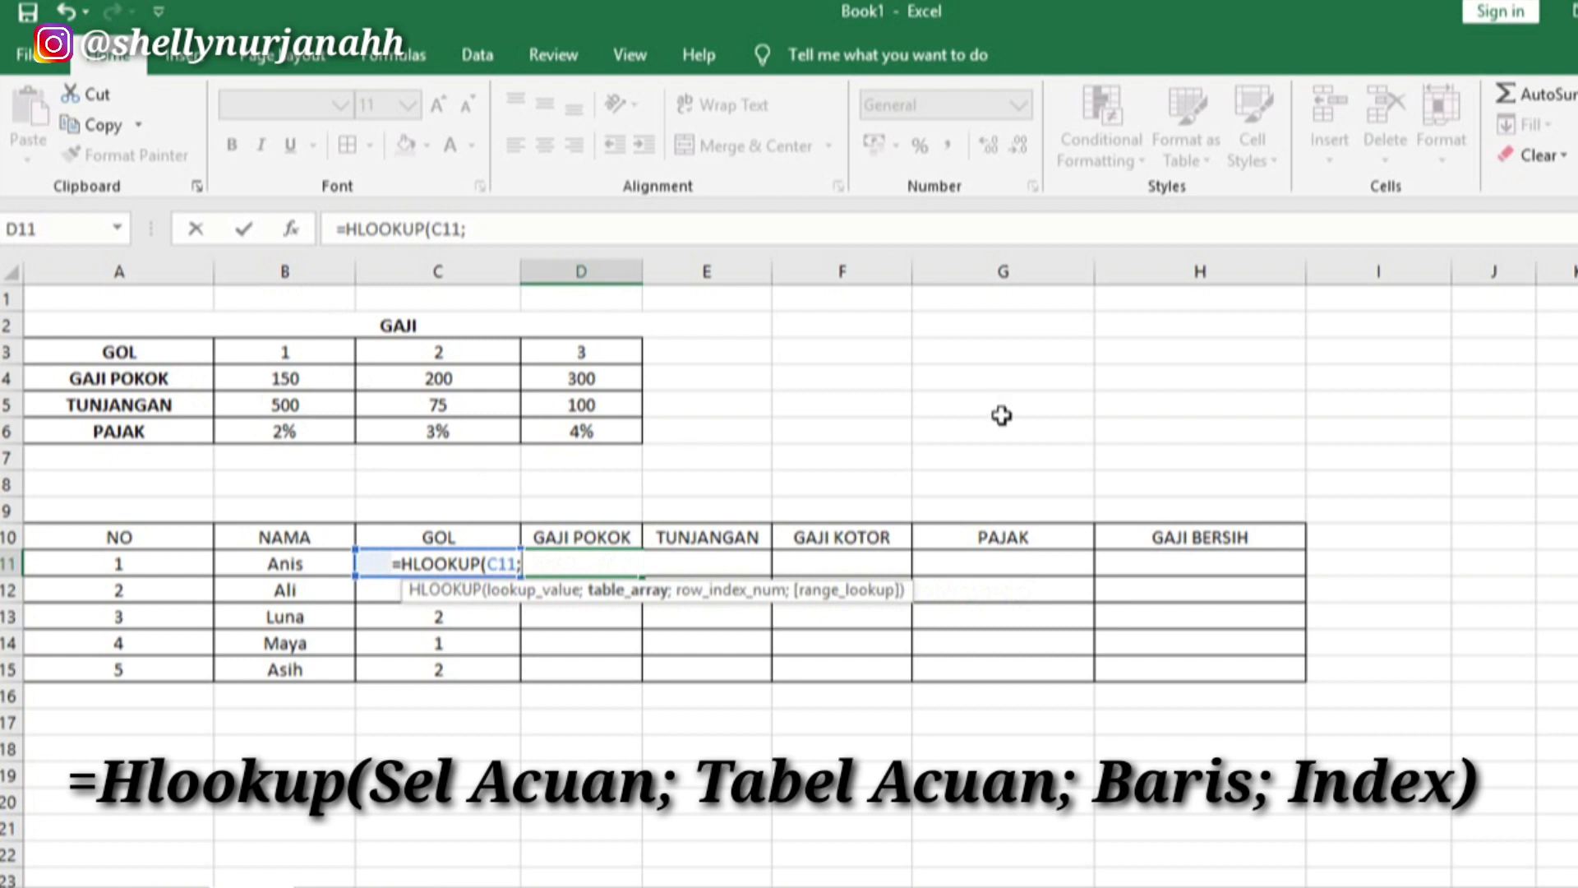
{"action": "type", "text": "GAJI;"}
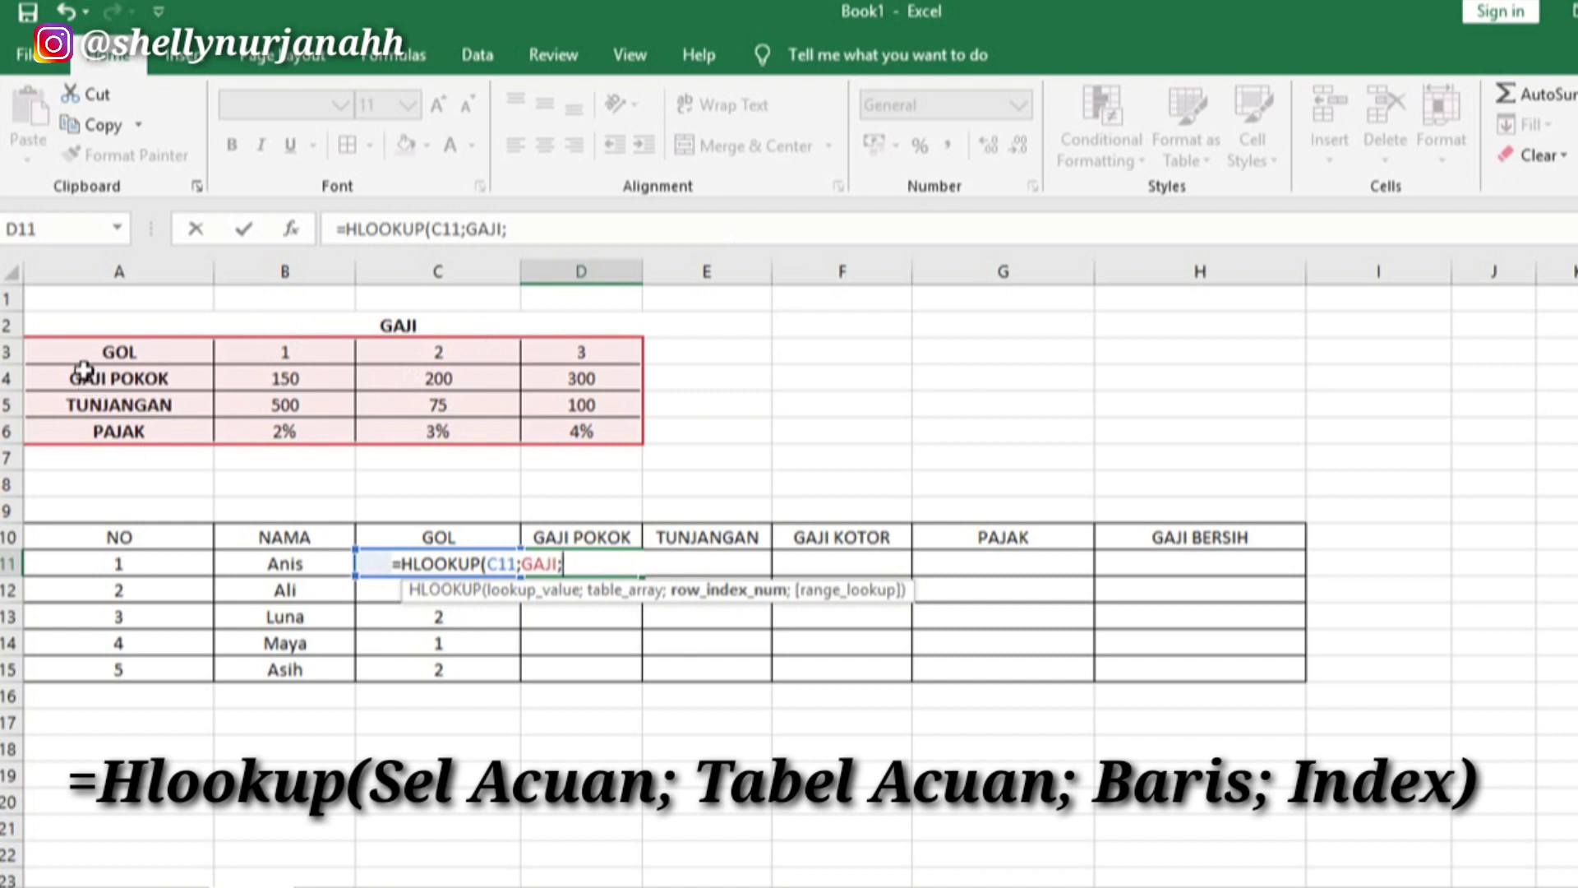
{"action": "type", "text": "2;1)"}
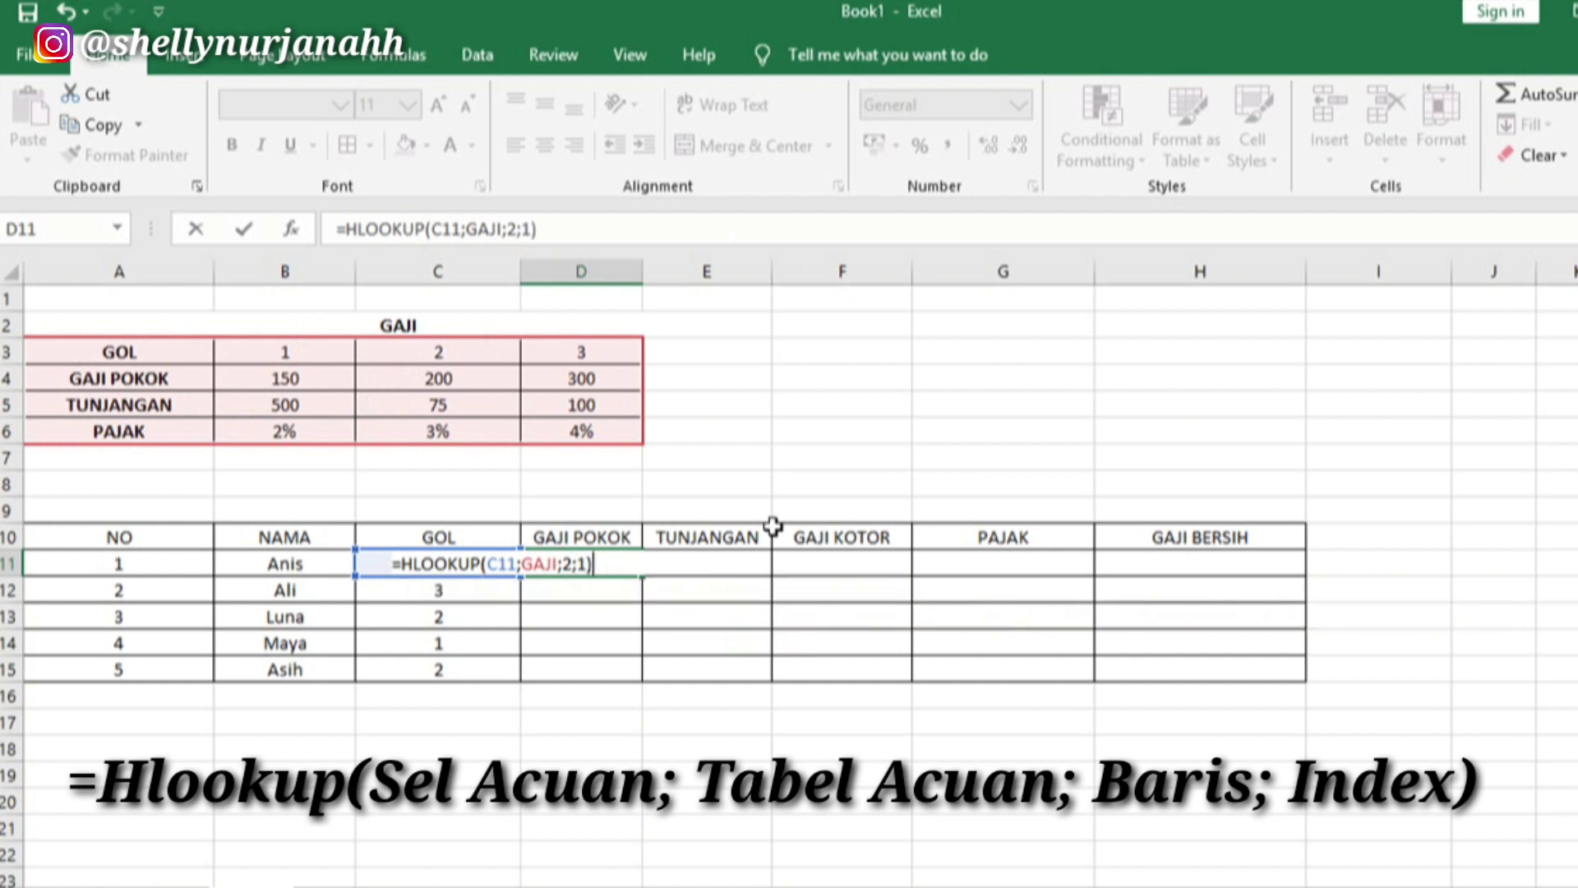
{"action": "key", "text": "Return"}
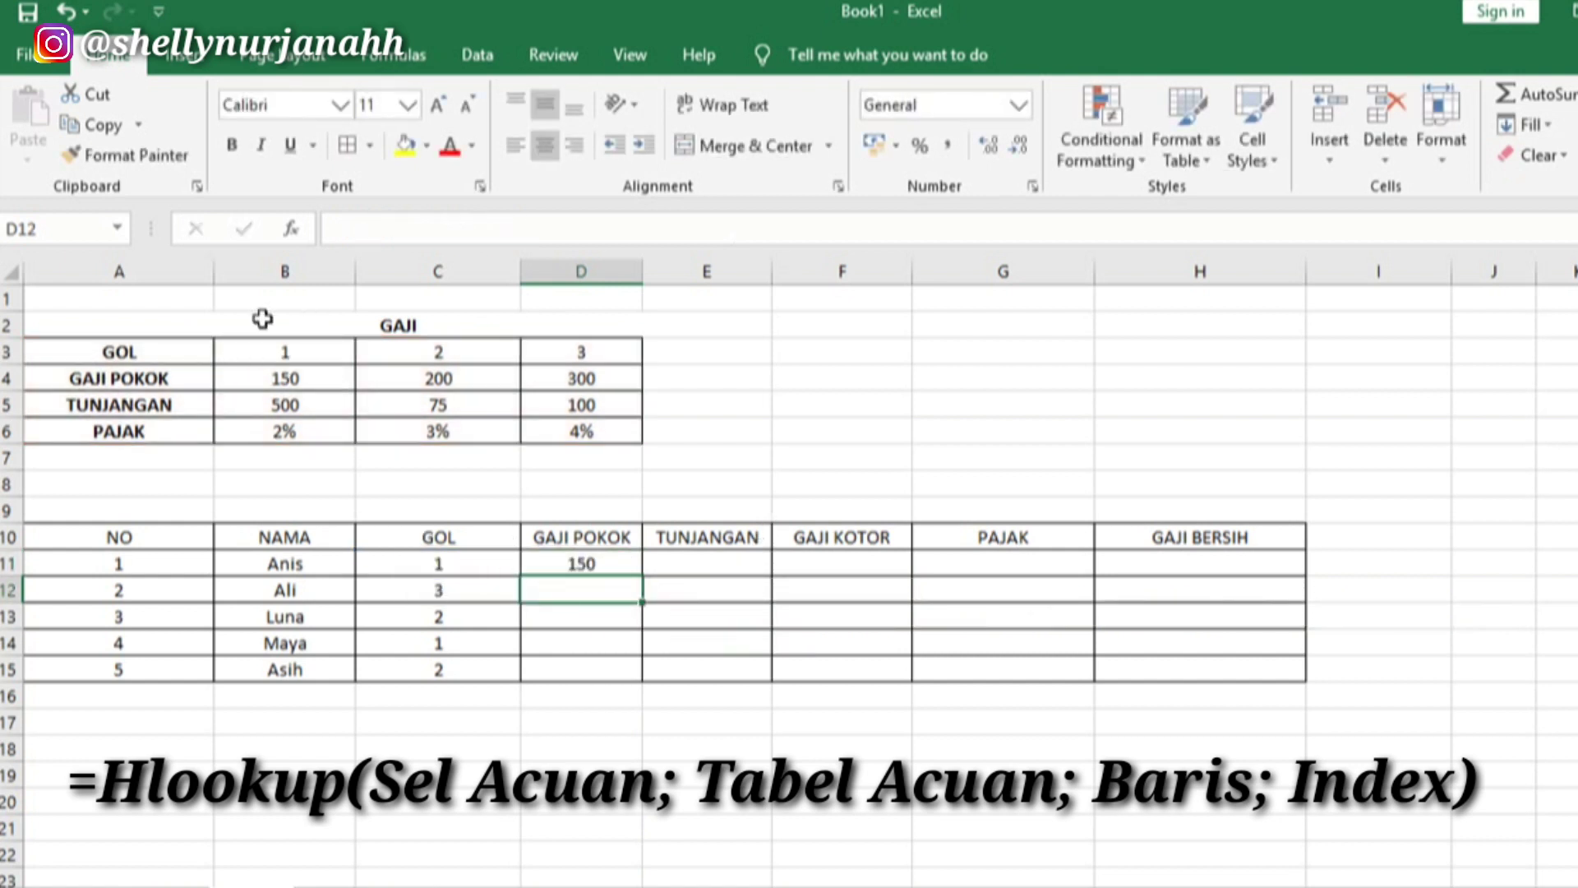
{"action": "left_click", "coordinate": [628, 567]}
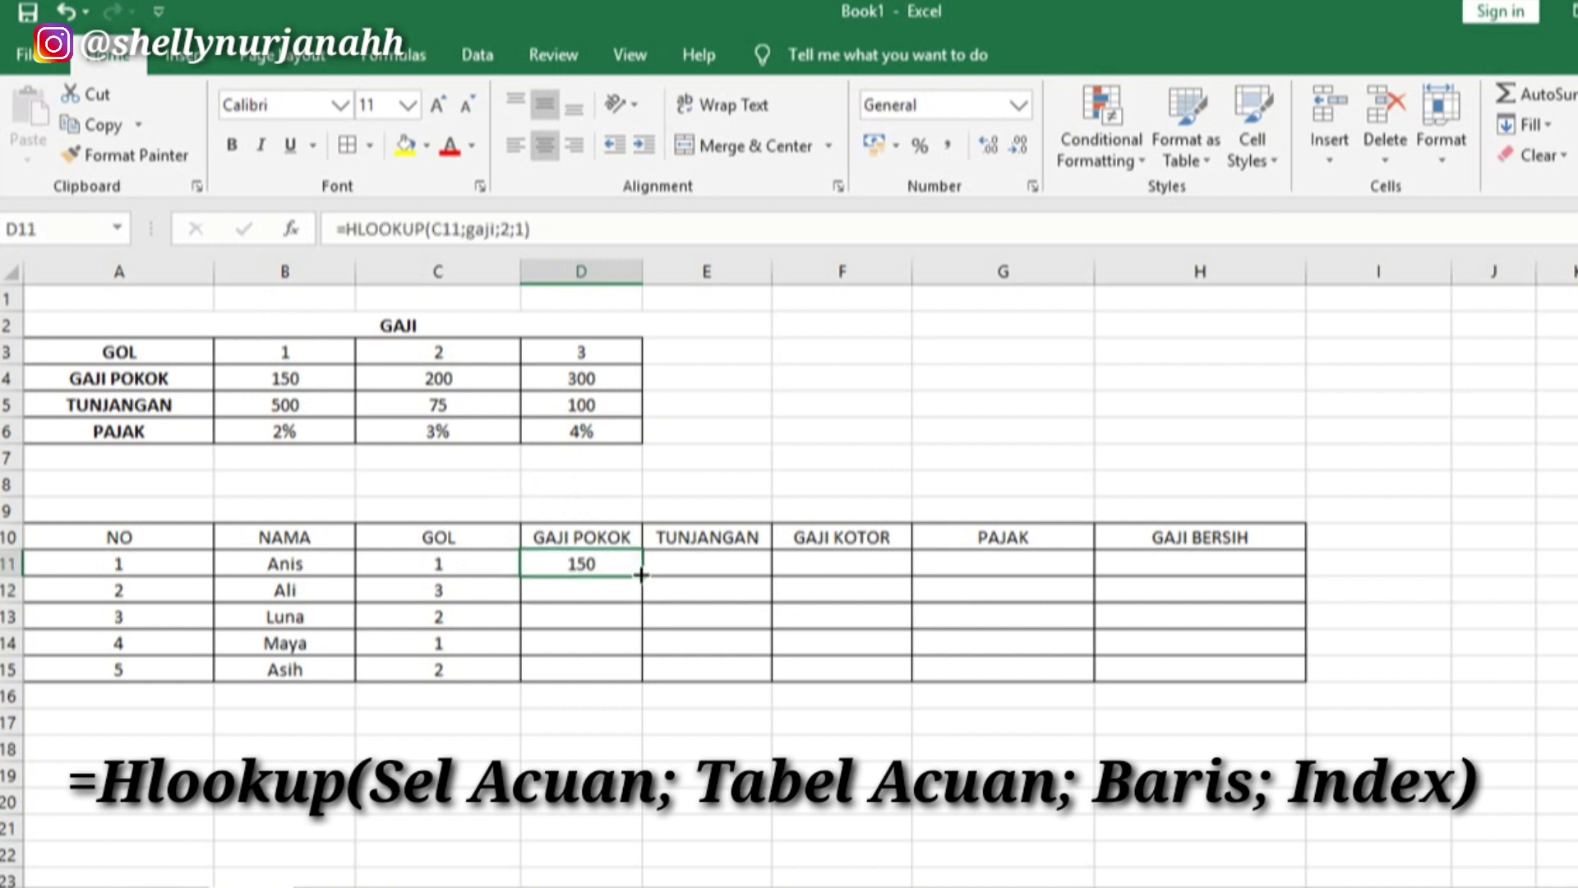
{"action": "left_click_drag", "start_coordinate": [641, 585], "coordinate": [642, 683]}
Step: Enter =HLOOKUP(C11;Gaji;3;1) in E11 for TUNJANGAN and fill the formula down to E15
{"action": "left_click", "coordinate": [728, 558]}
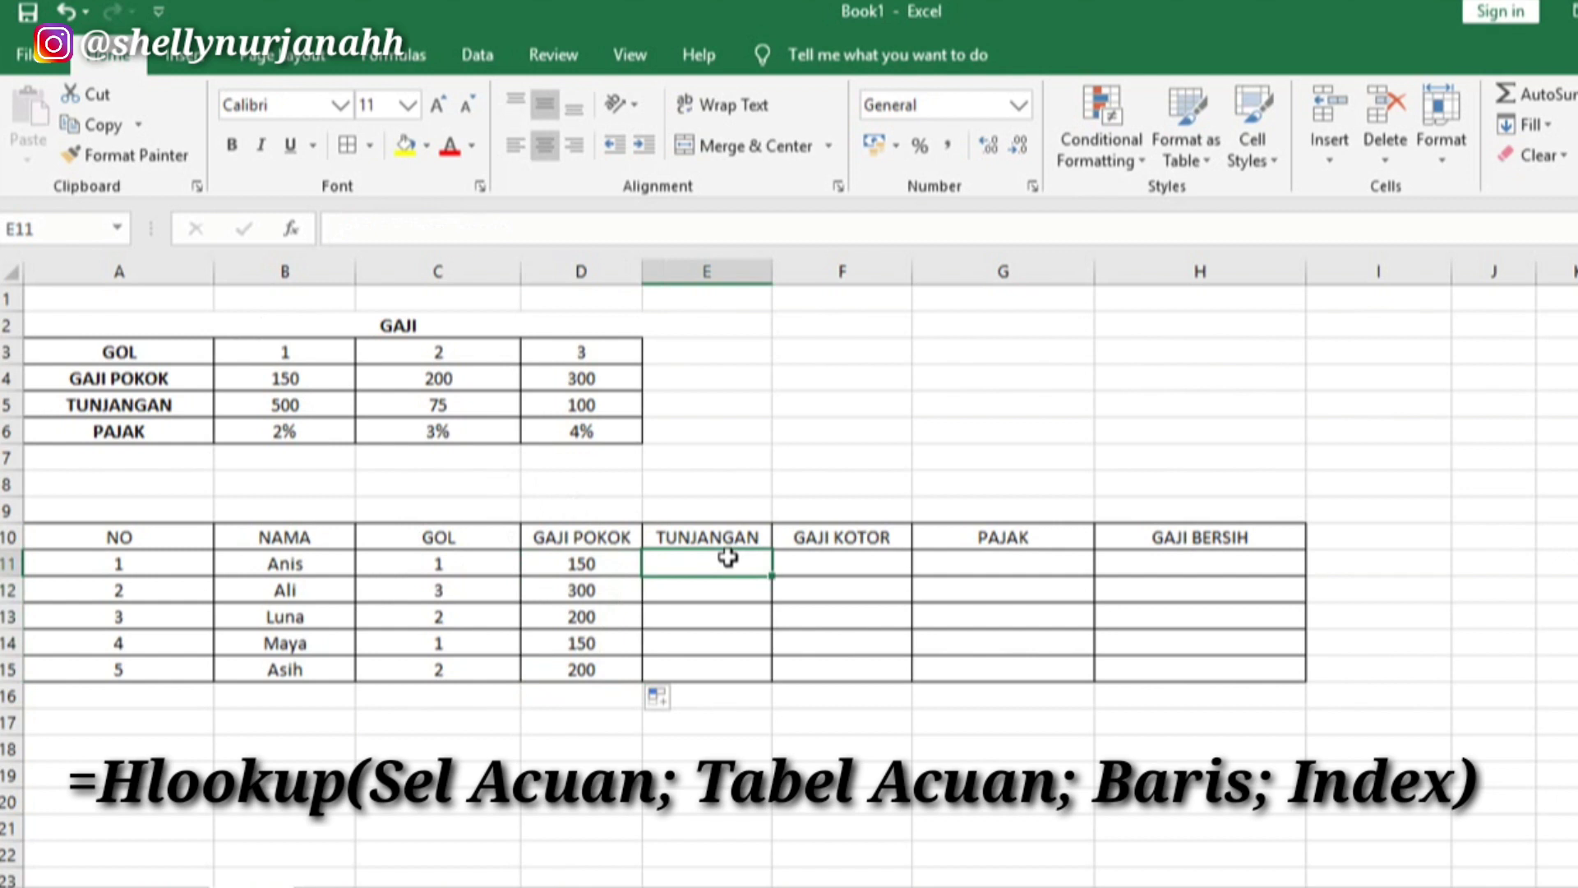
{"action": "type", "text": "=HL"}
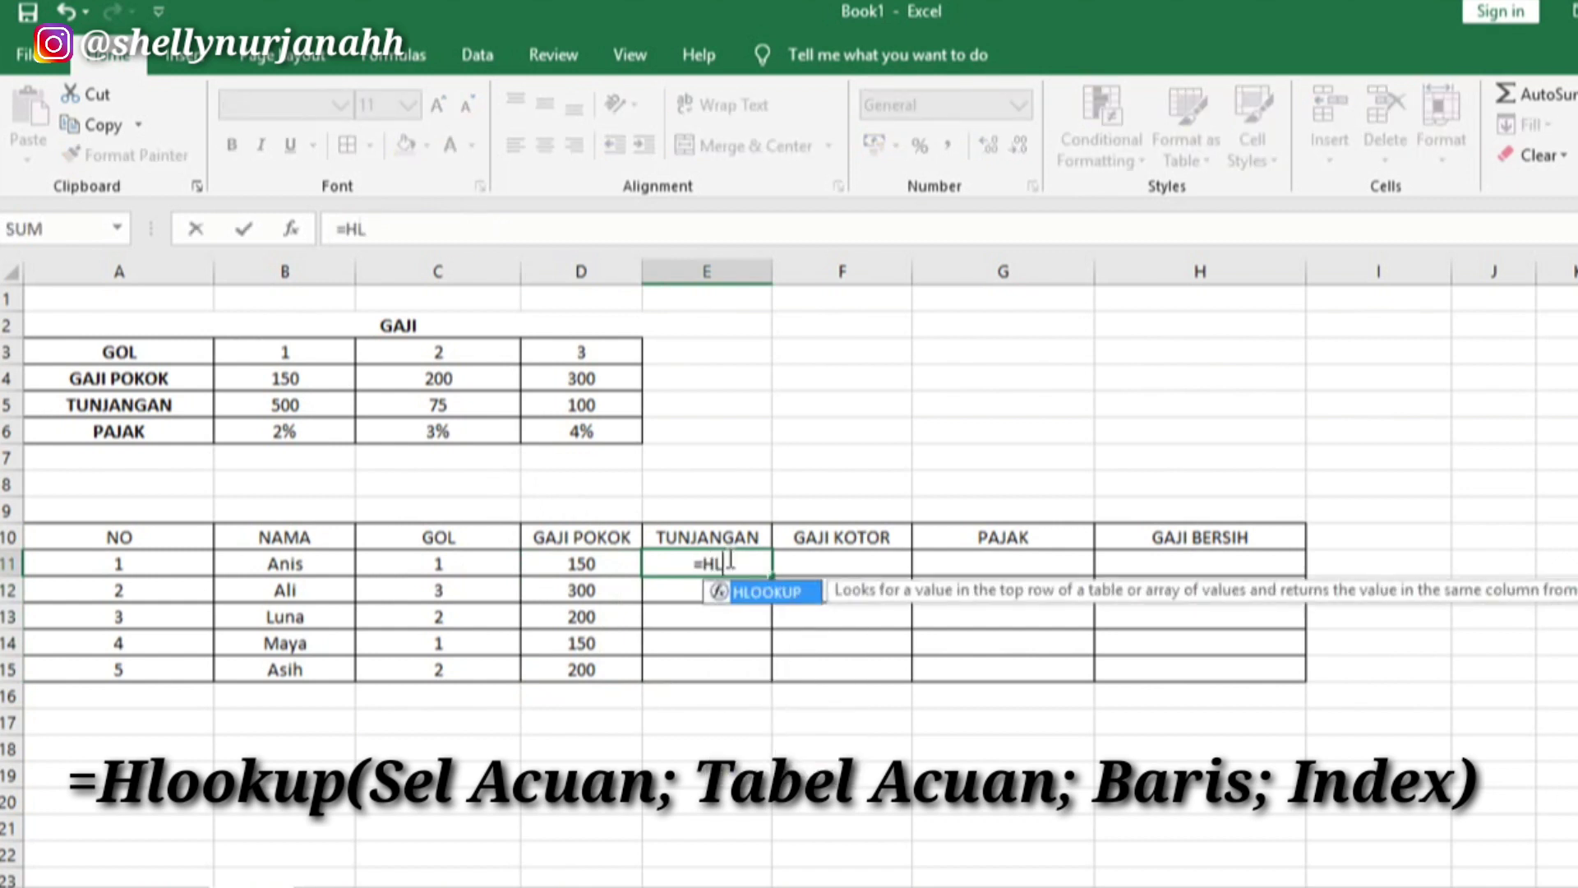
{"action": "type", "text": "OOKUP"}
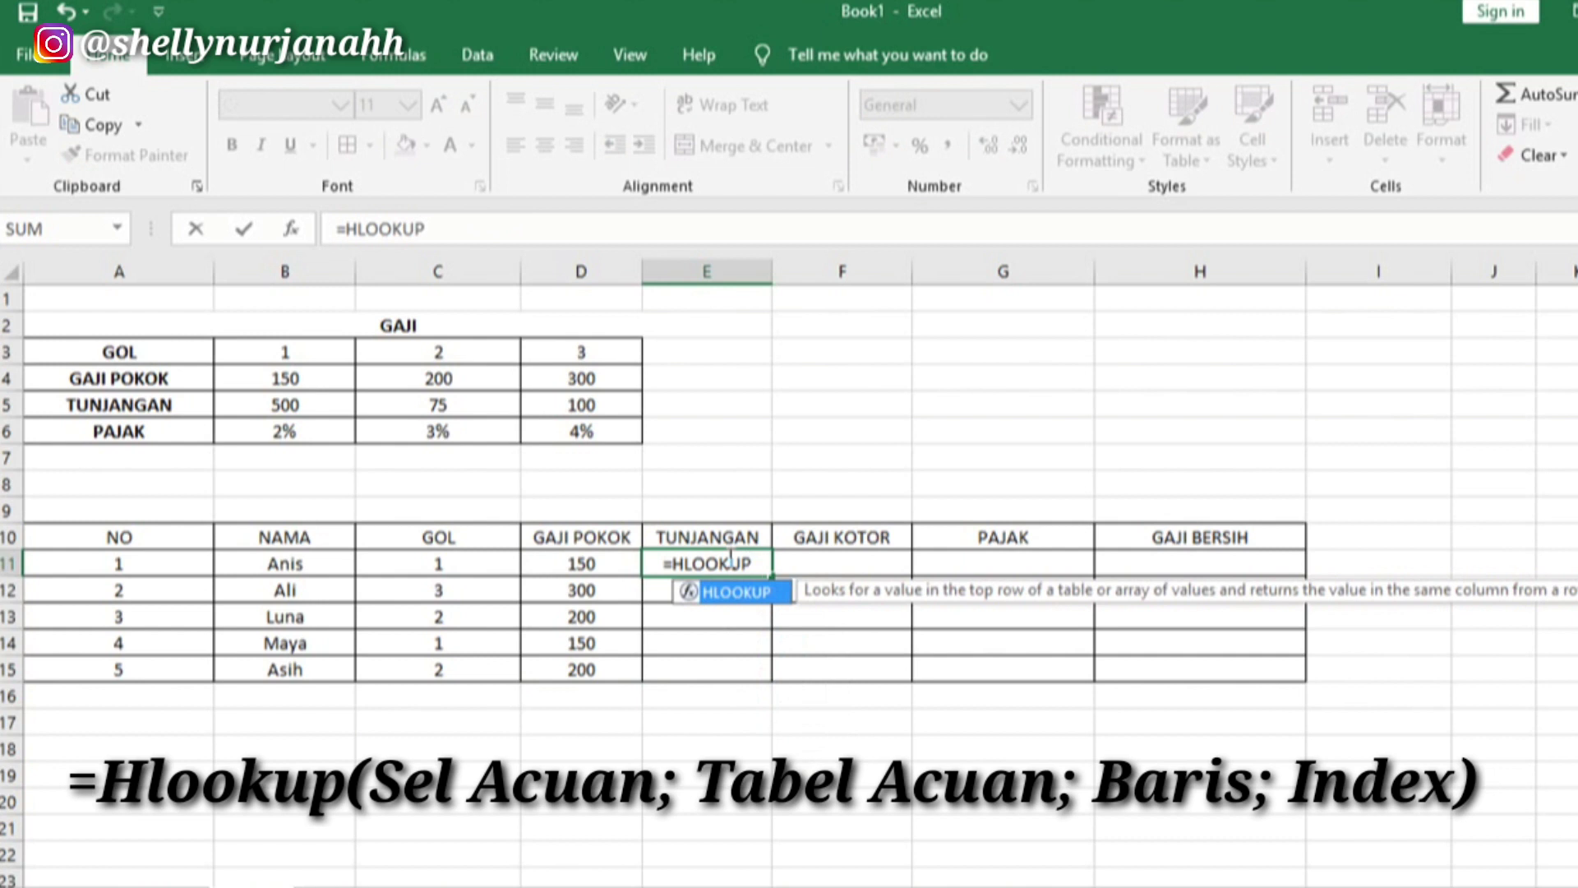
{"action": "type", "text": "("}
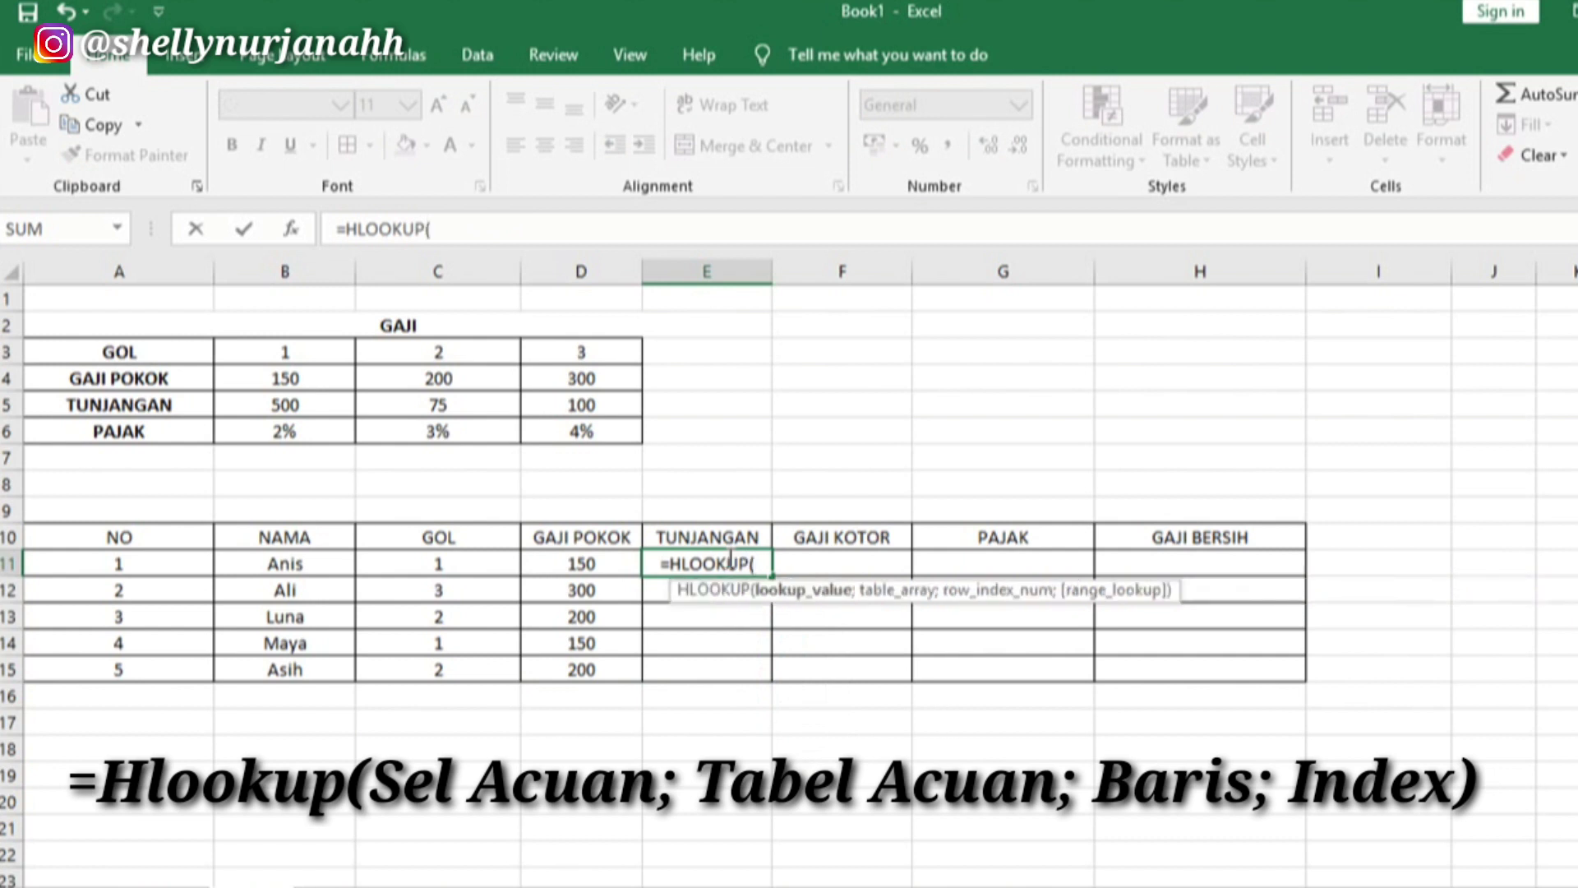
{"action": "left_click", "coordinate": [425, 564]}
{"action": "type", "text": ";"}
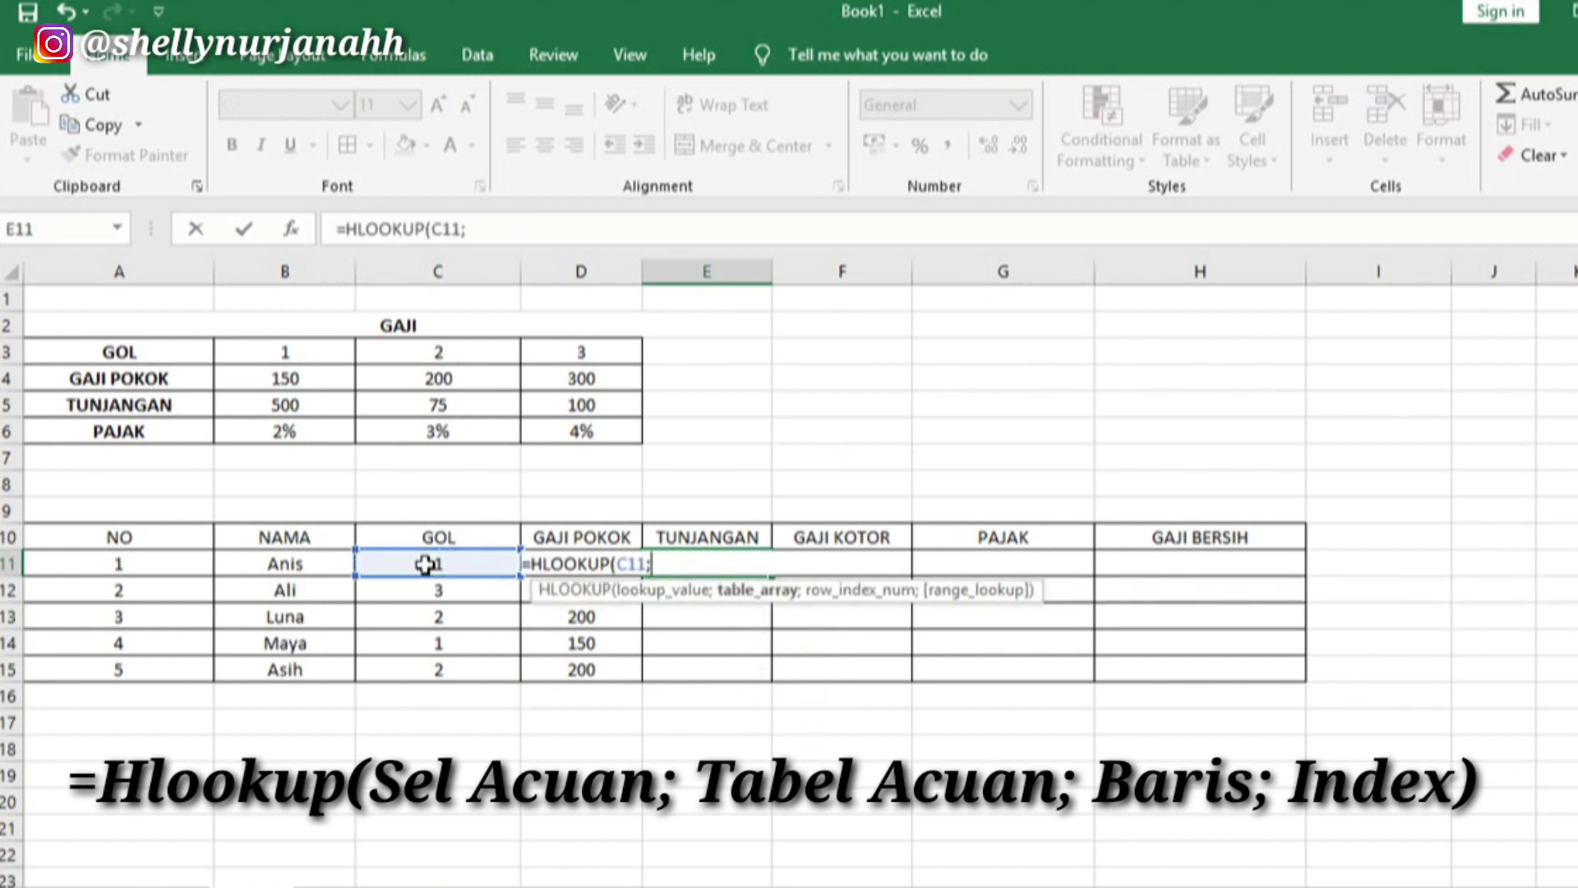
{"action": "type", "text": "Gaji"}
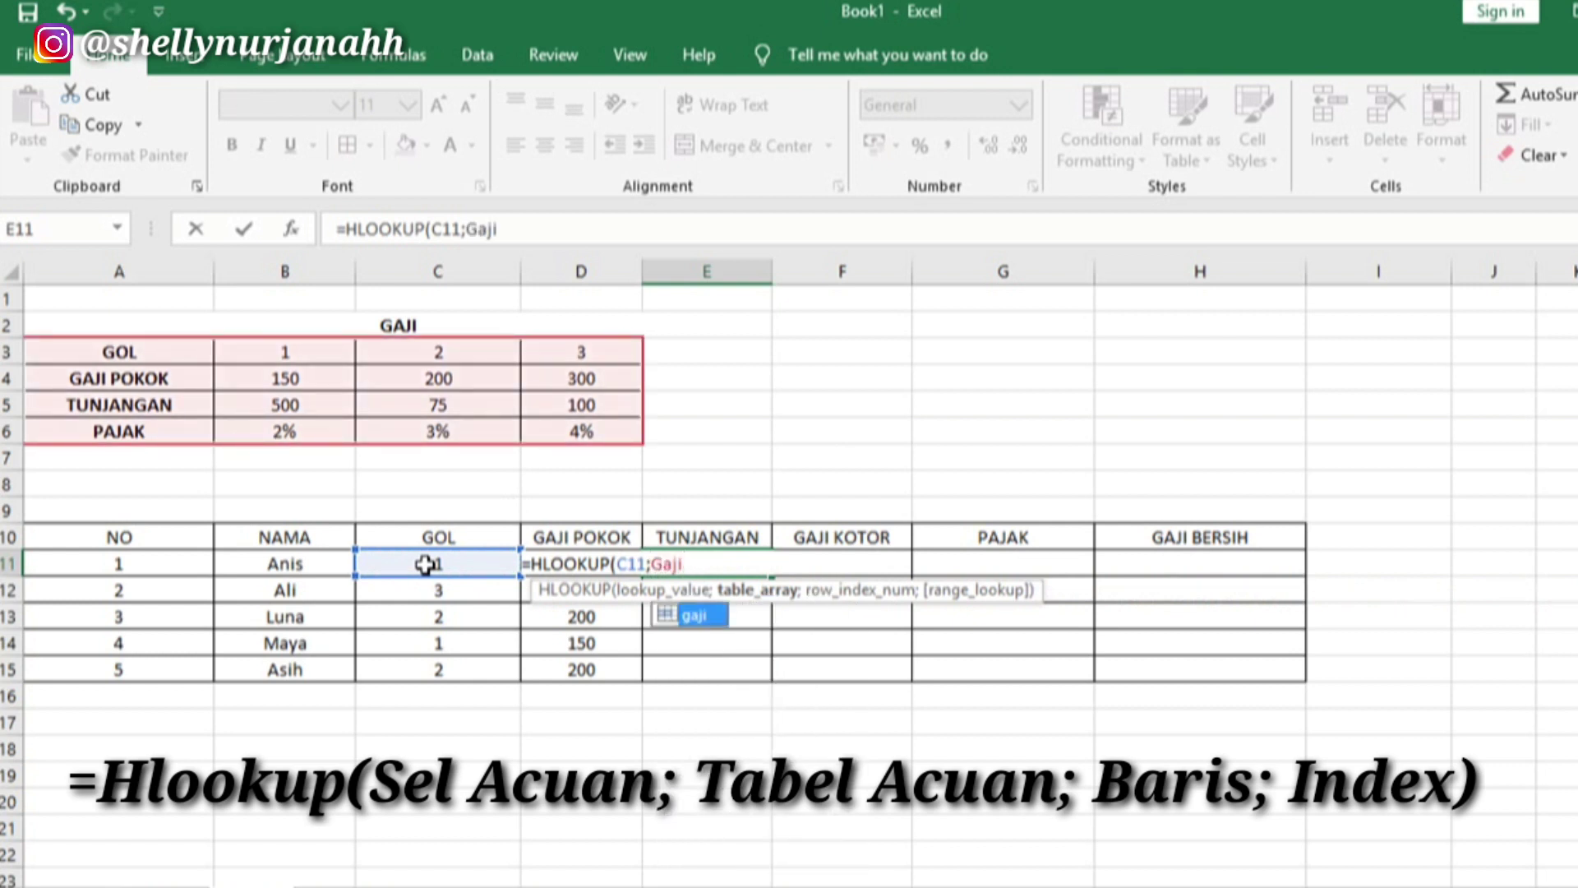
{"action": "type", "text": ";"}
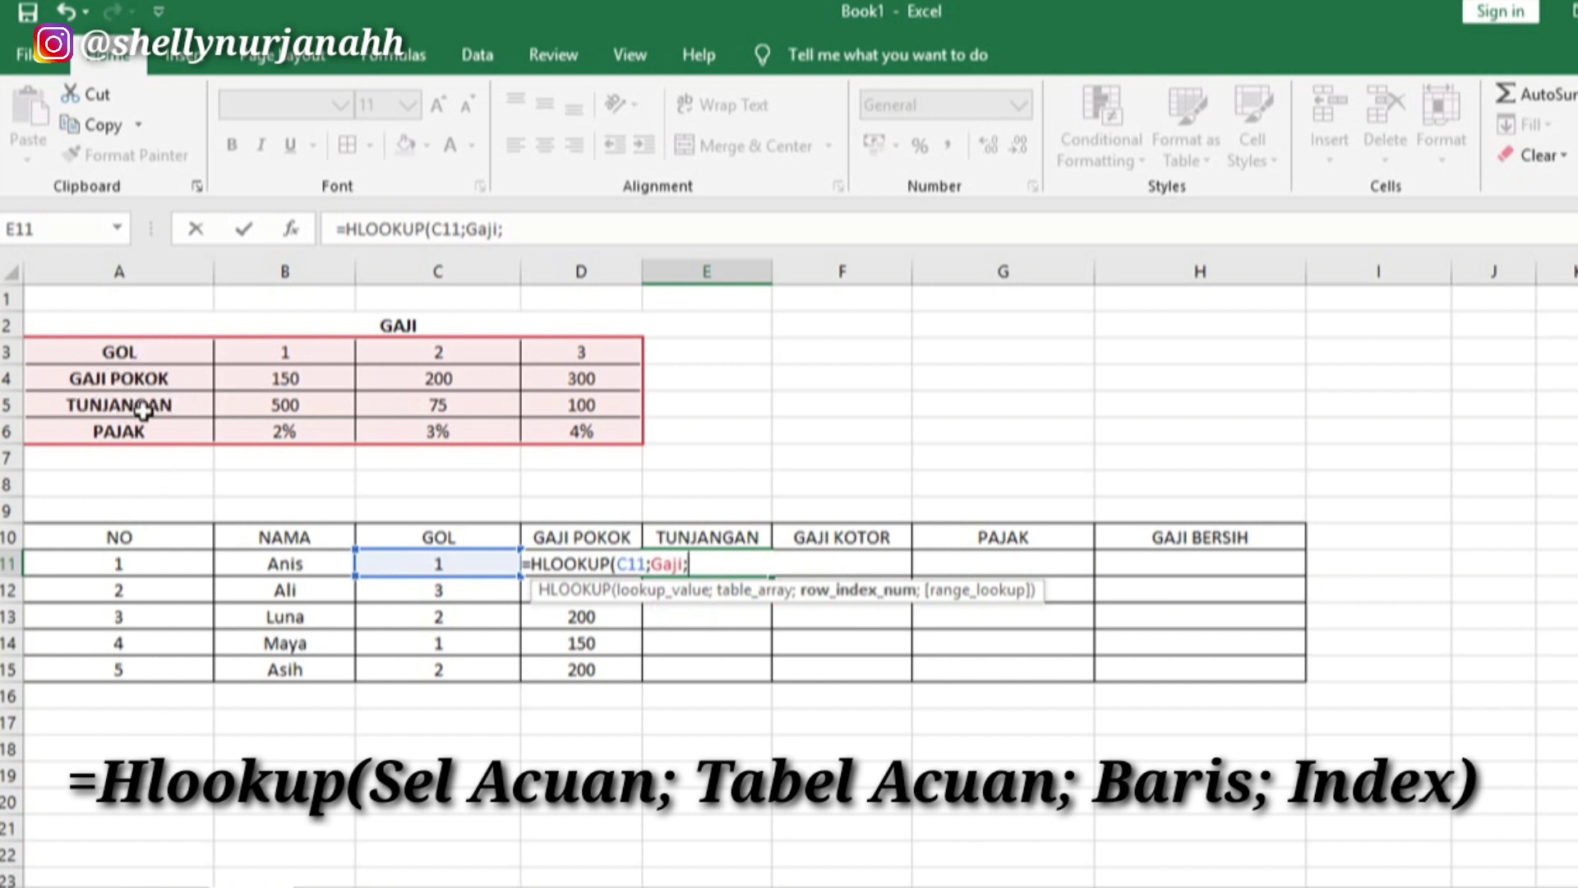
{"action": "type", "text": "3;"}
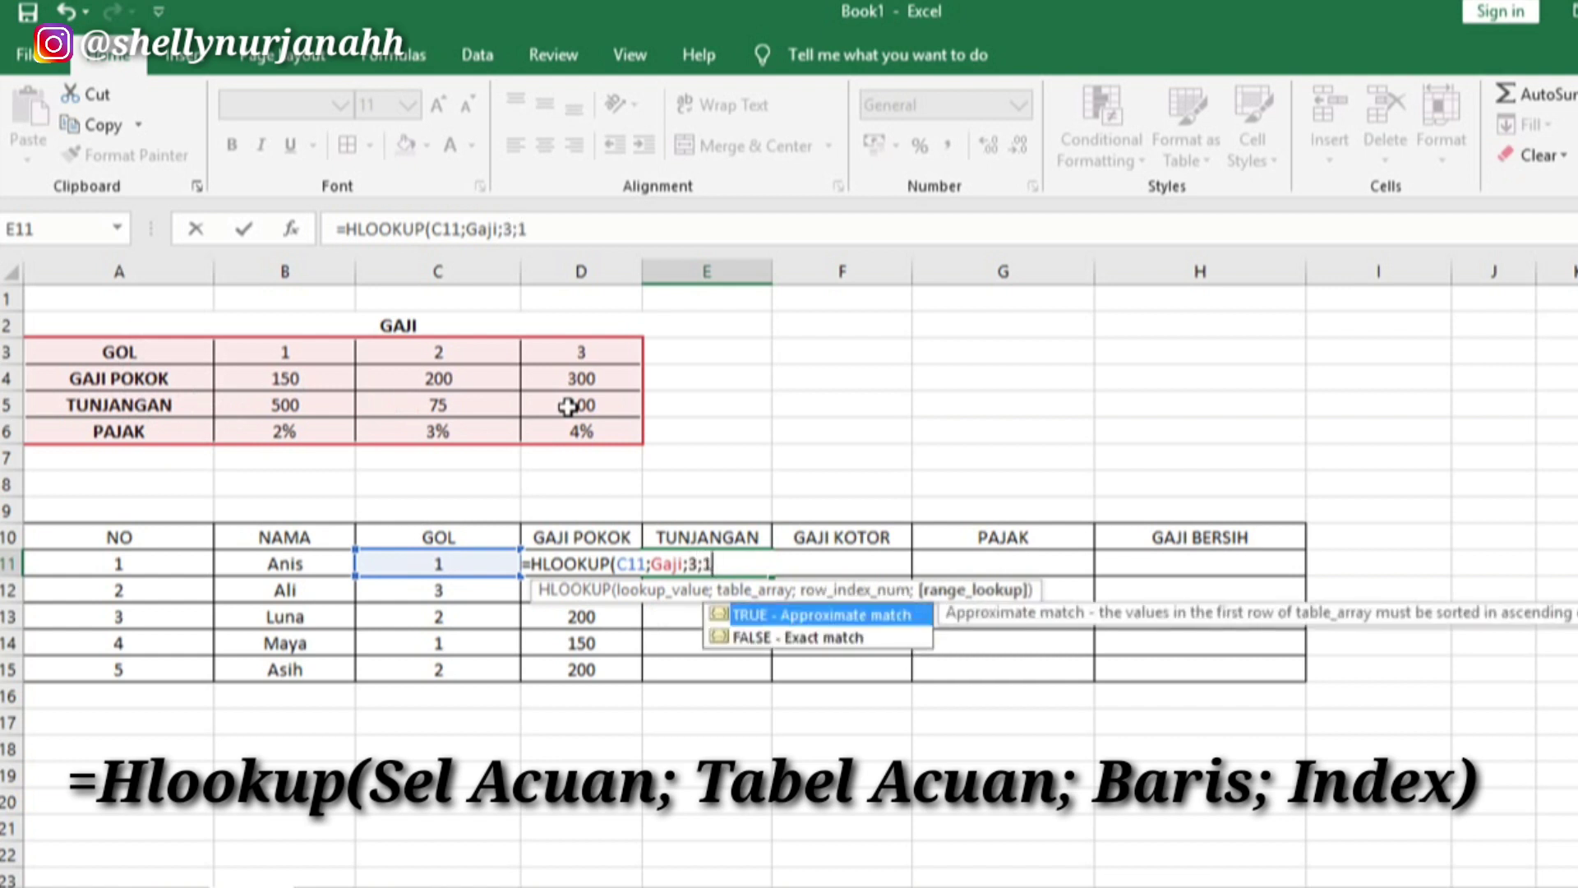
{"action": "type", "text": "1"}
{"action": "key", "text": "Return"}
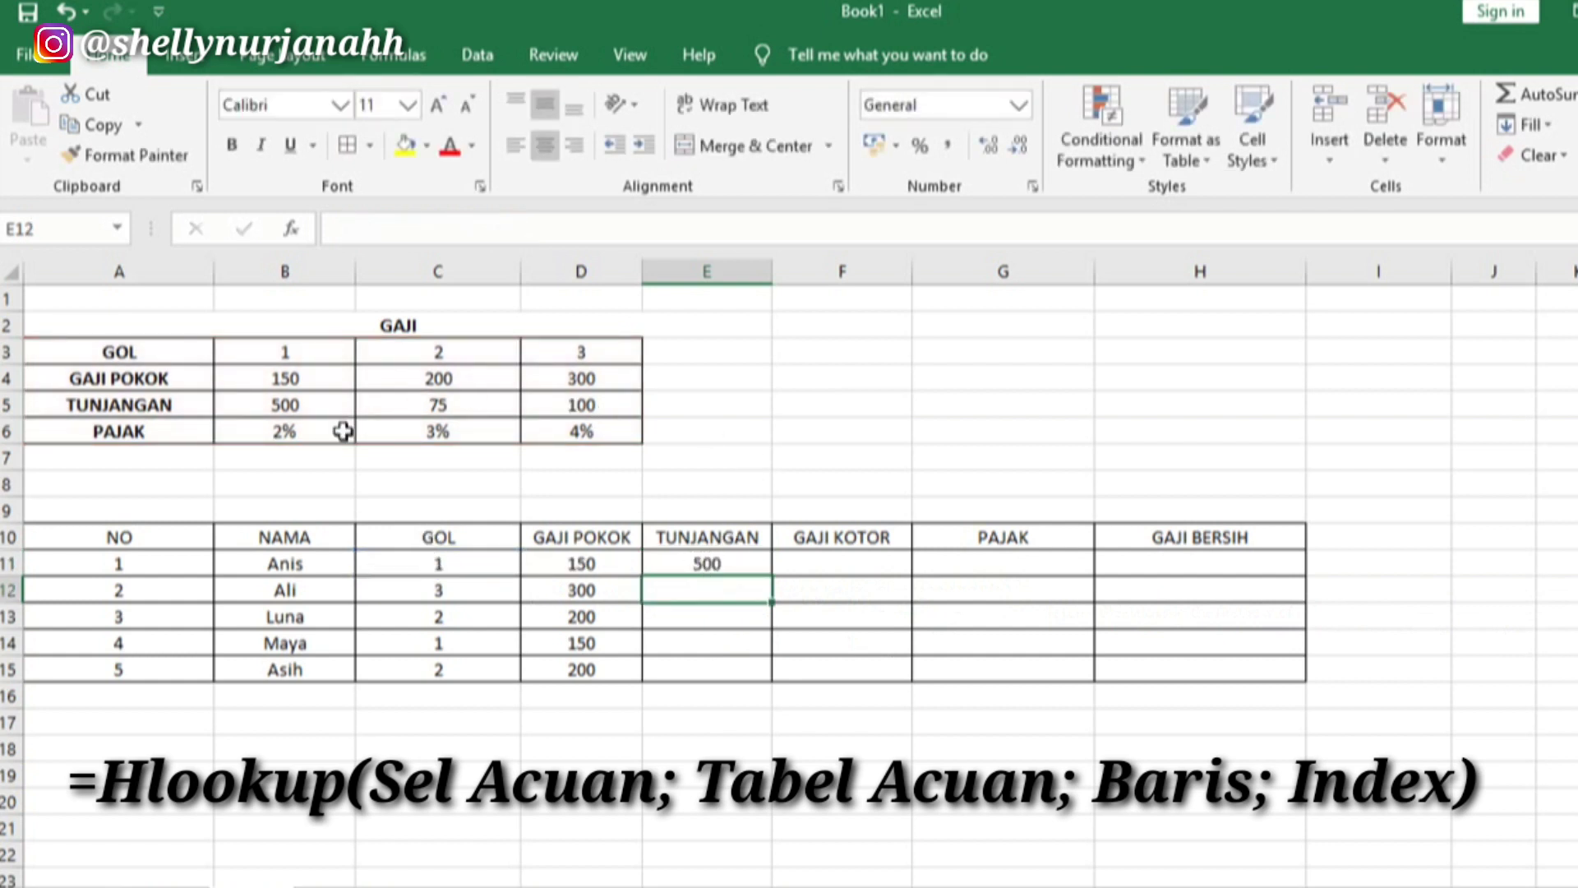
{"action": "left_click", "coordinate": [715, 563]}
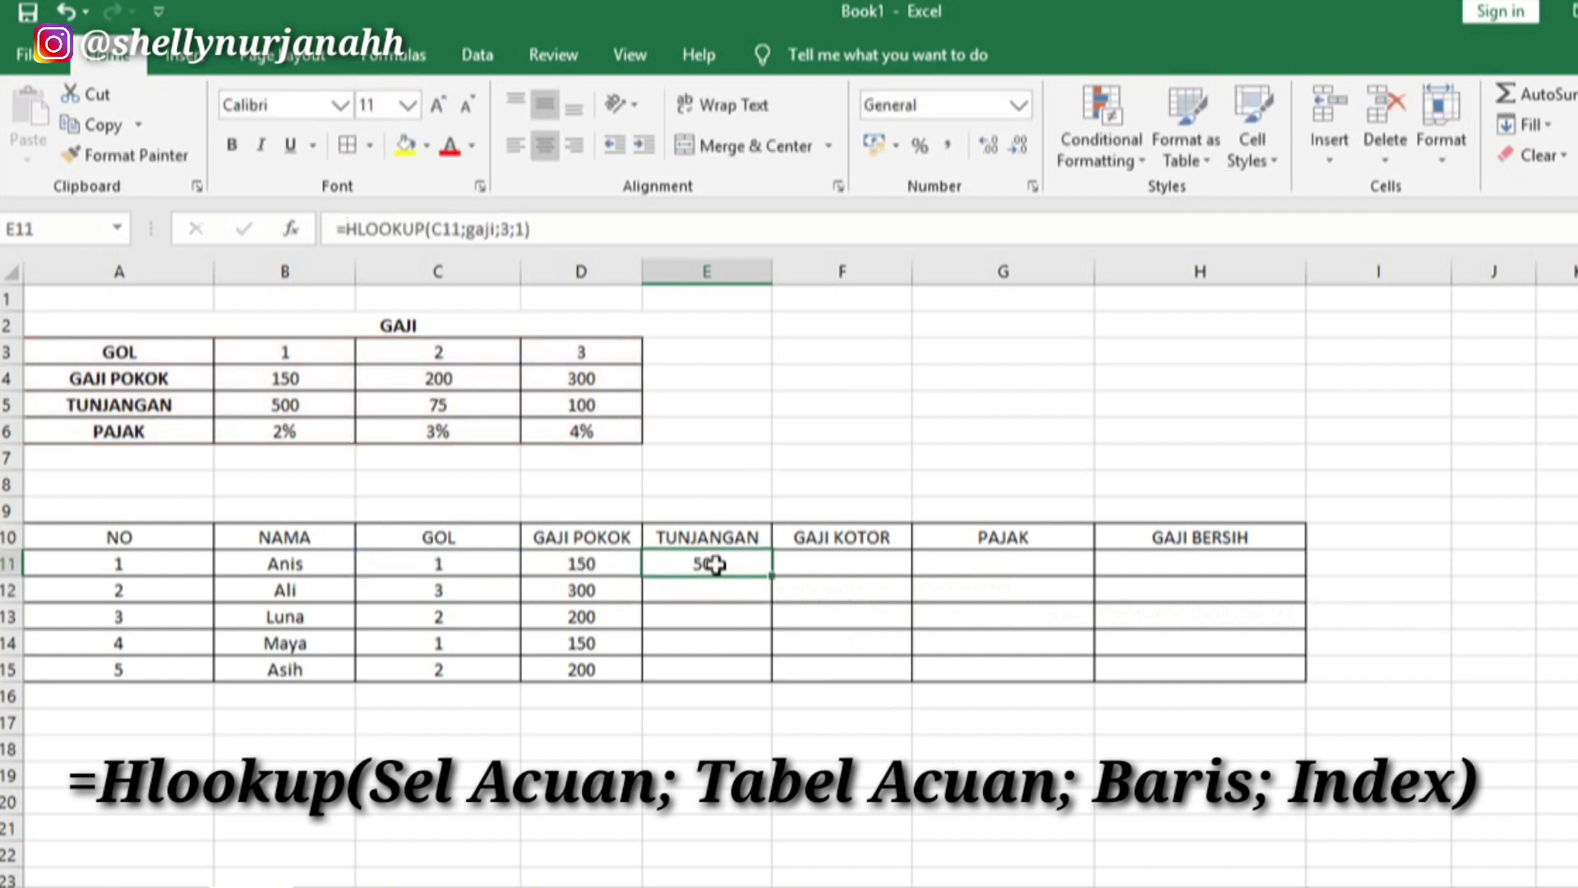
{"action": "left_click_drag", "start_coordinate": [776, 581], "coordinate": [774, 684]}
Step: Enter =D11+E11 in F11 for GAJI KOTOR and fill the formula down to F15
{"action": "left_click", "coordinate": [855, 555]}
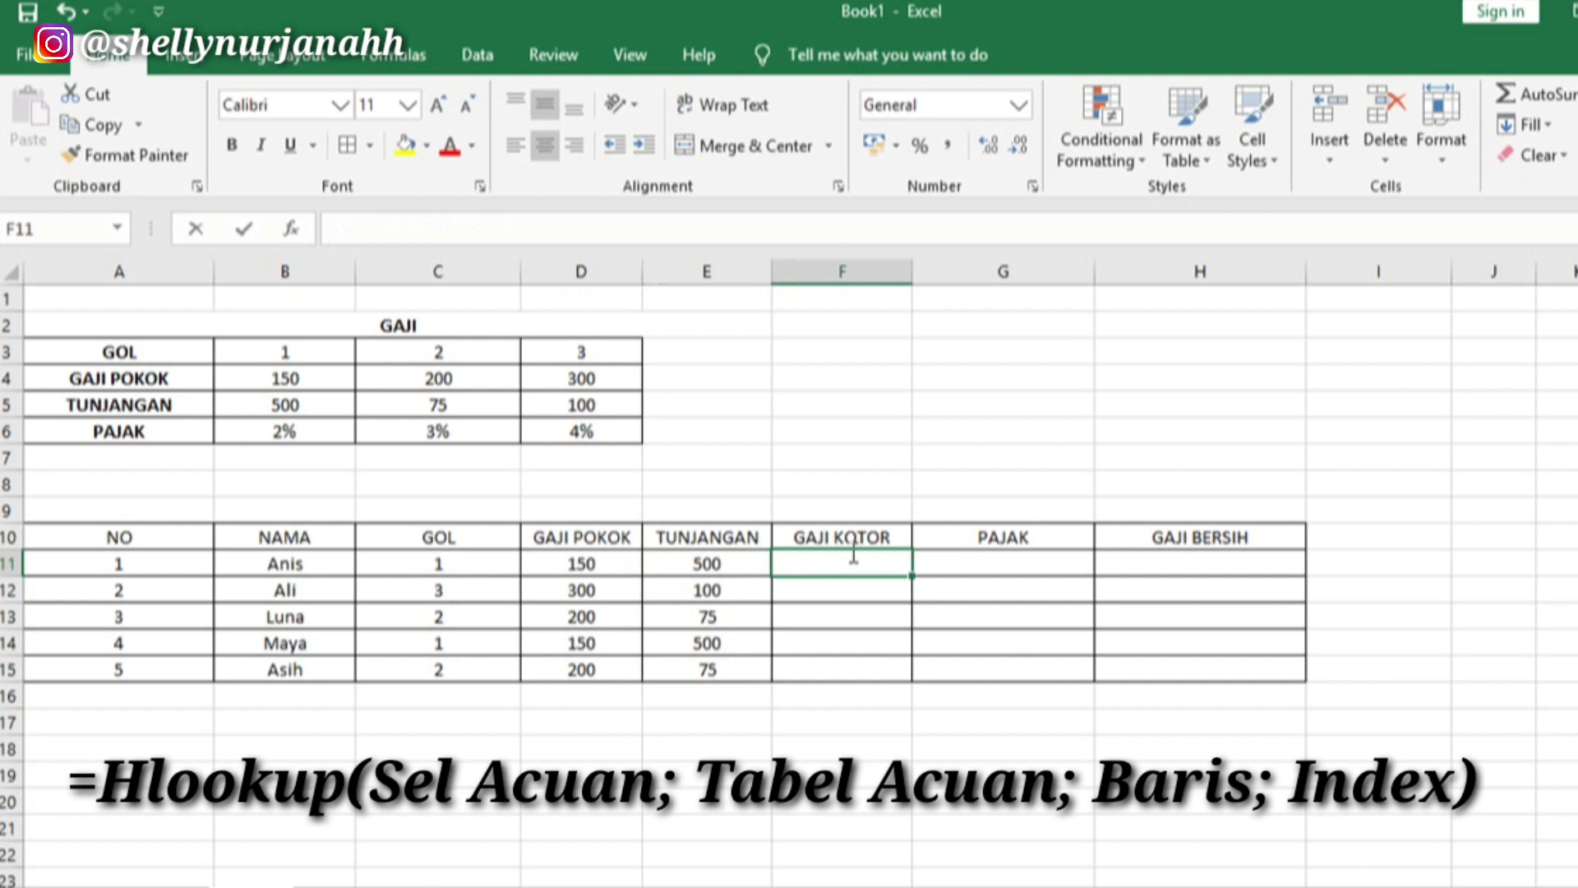
{"action": "type", "text": "="}
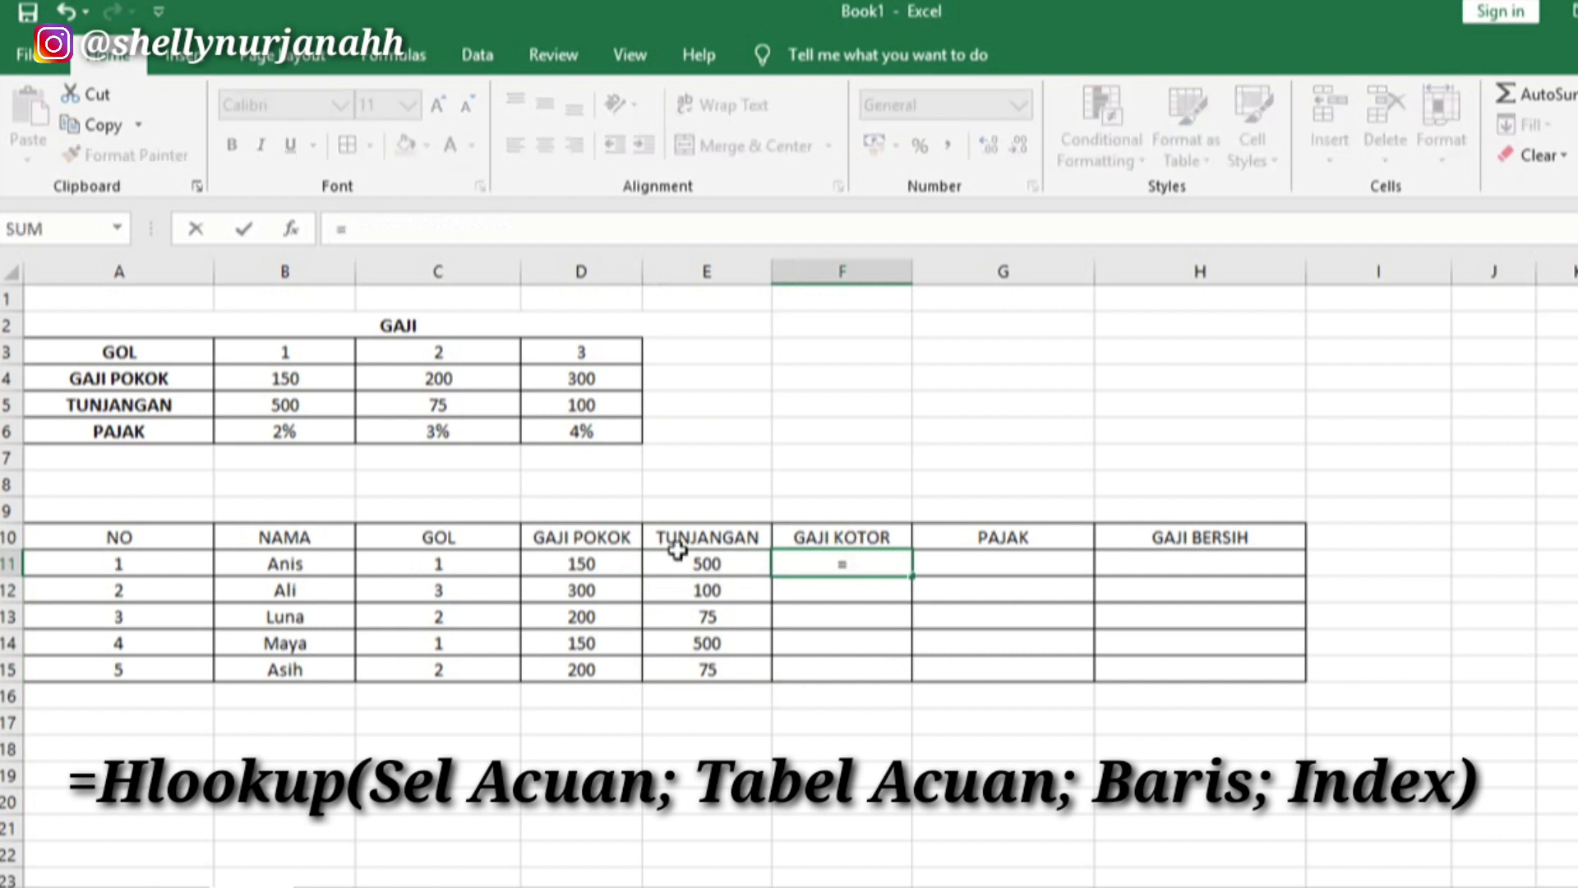
{"action": "left_click", "coordinate": [603, 566]}
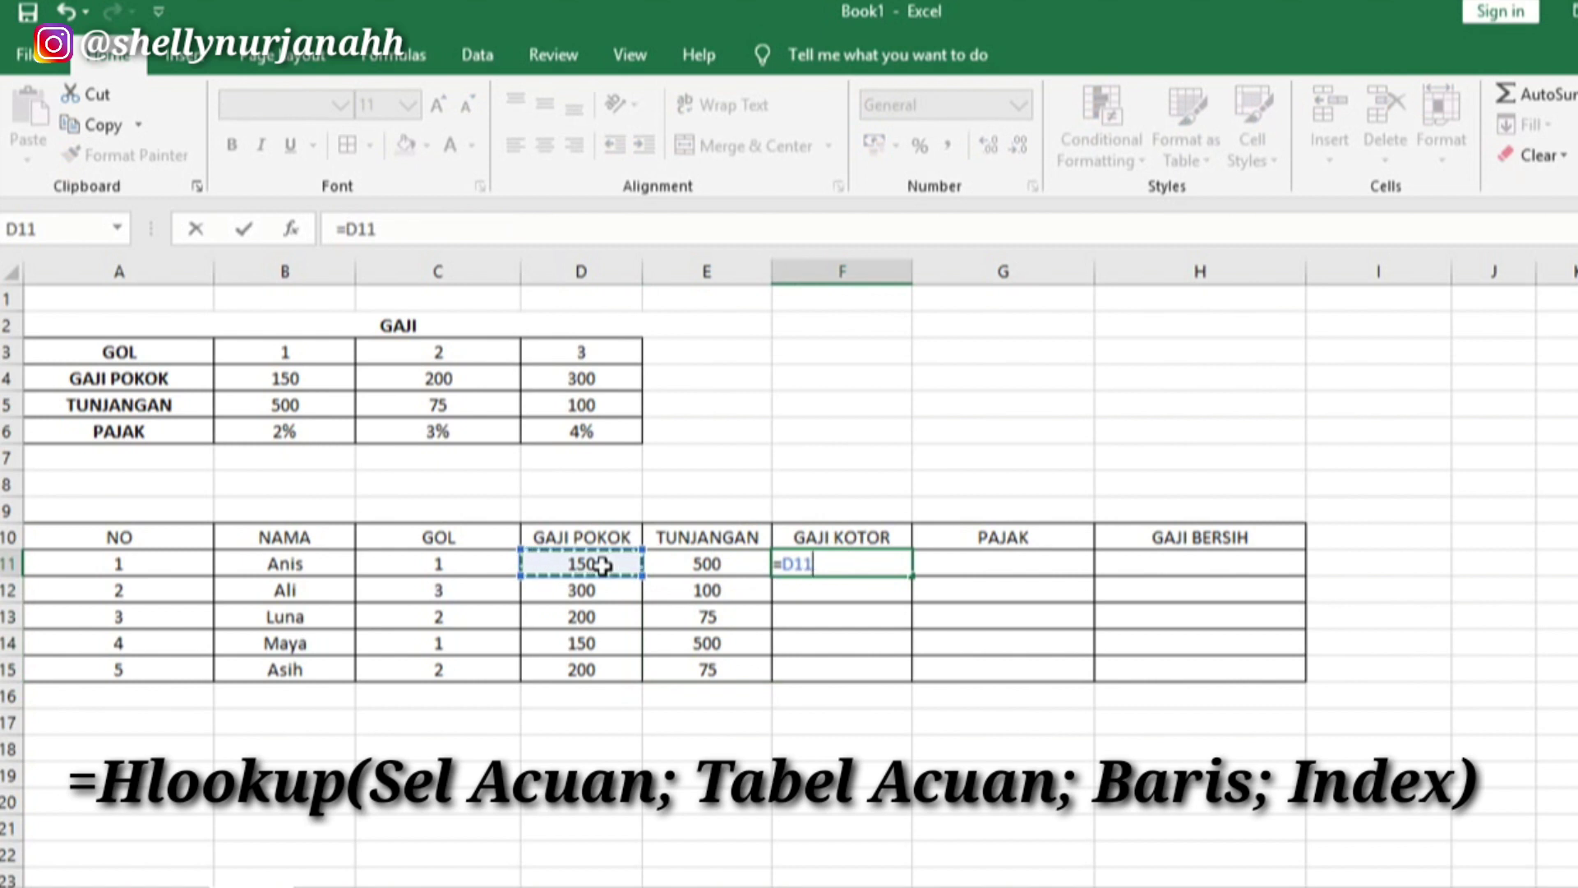
{"action": "type", "text": "+"}
{"action": "left_click", "coordinate": [701, 565]}
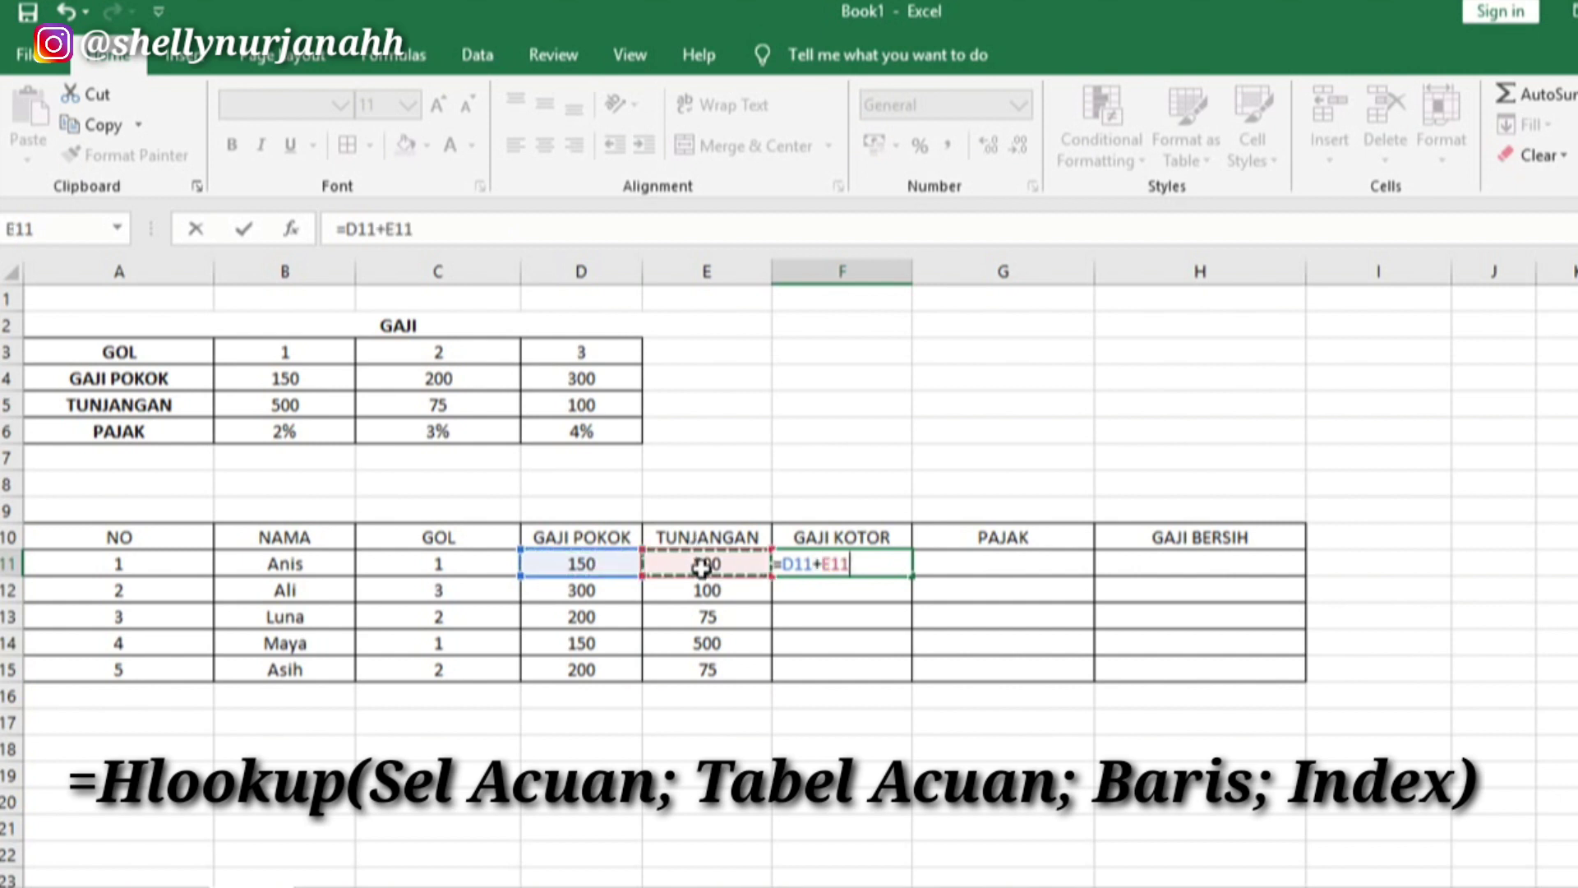
{"action": "key", "text": "Return"}
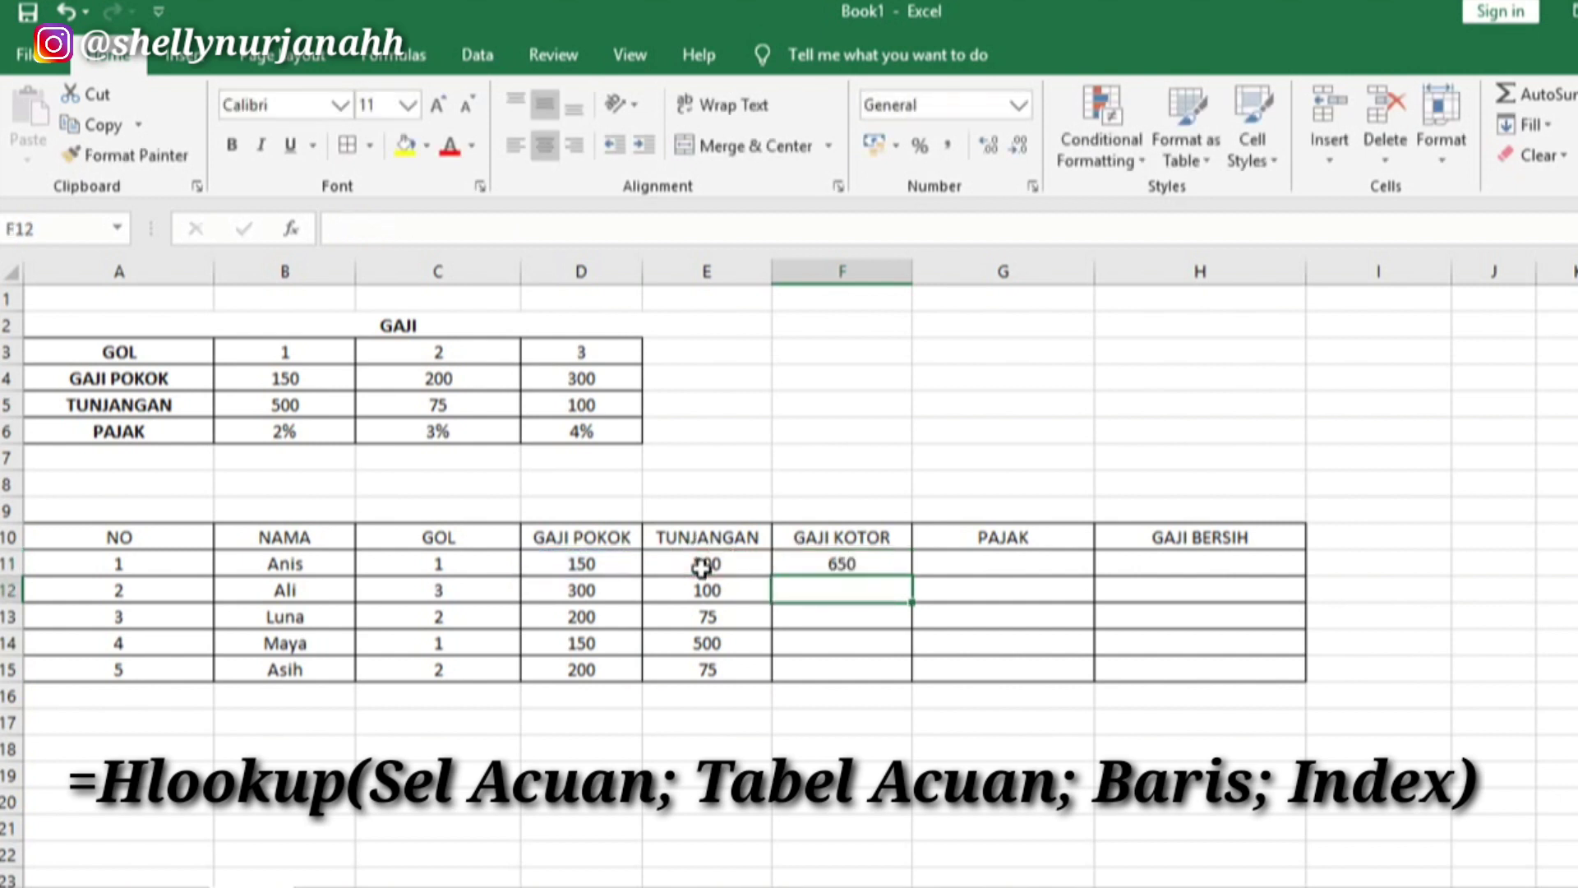
{"action": "left_click", "coordinate": [869, 564]}
{"action": "left_click_drag", "start_coordinate": [911, 575], "coordinate": [903, 677]}
Step: Enter =hlookup(C11;gaji;4;1) in G11 for PAJAK and fill the formula down to G15
{"action": "left_click", "coordinate": [1015, 565]}
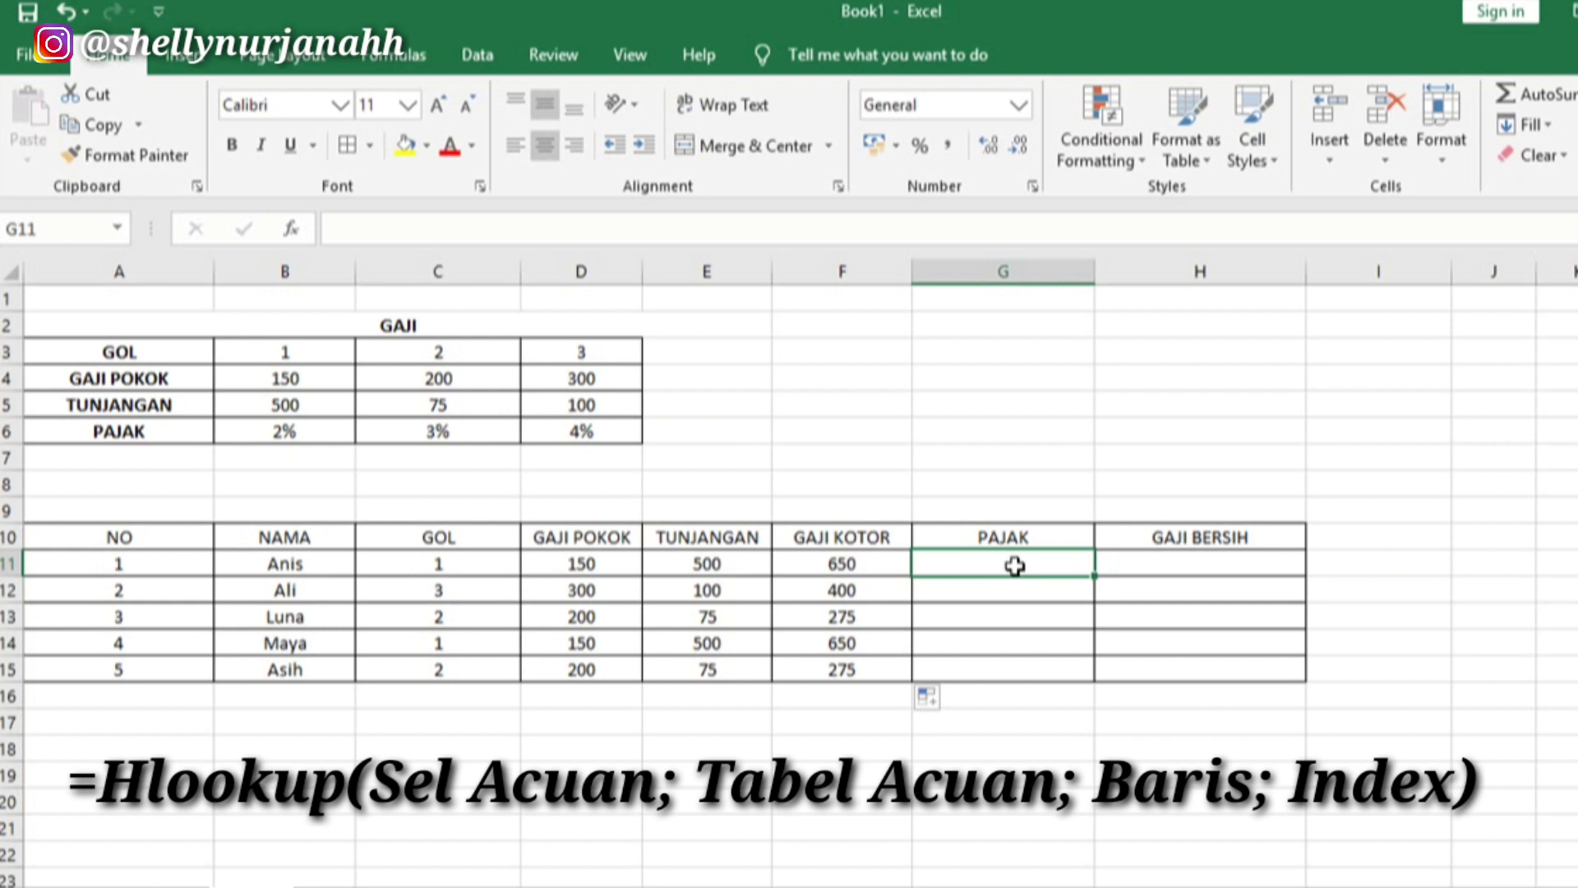
{"action": "type", "text": "="}
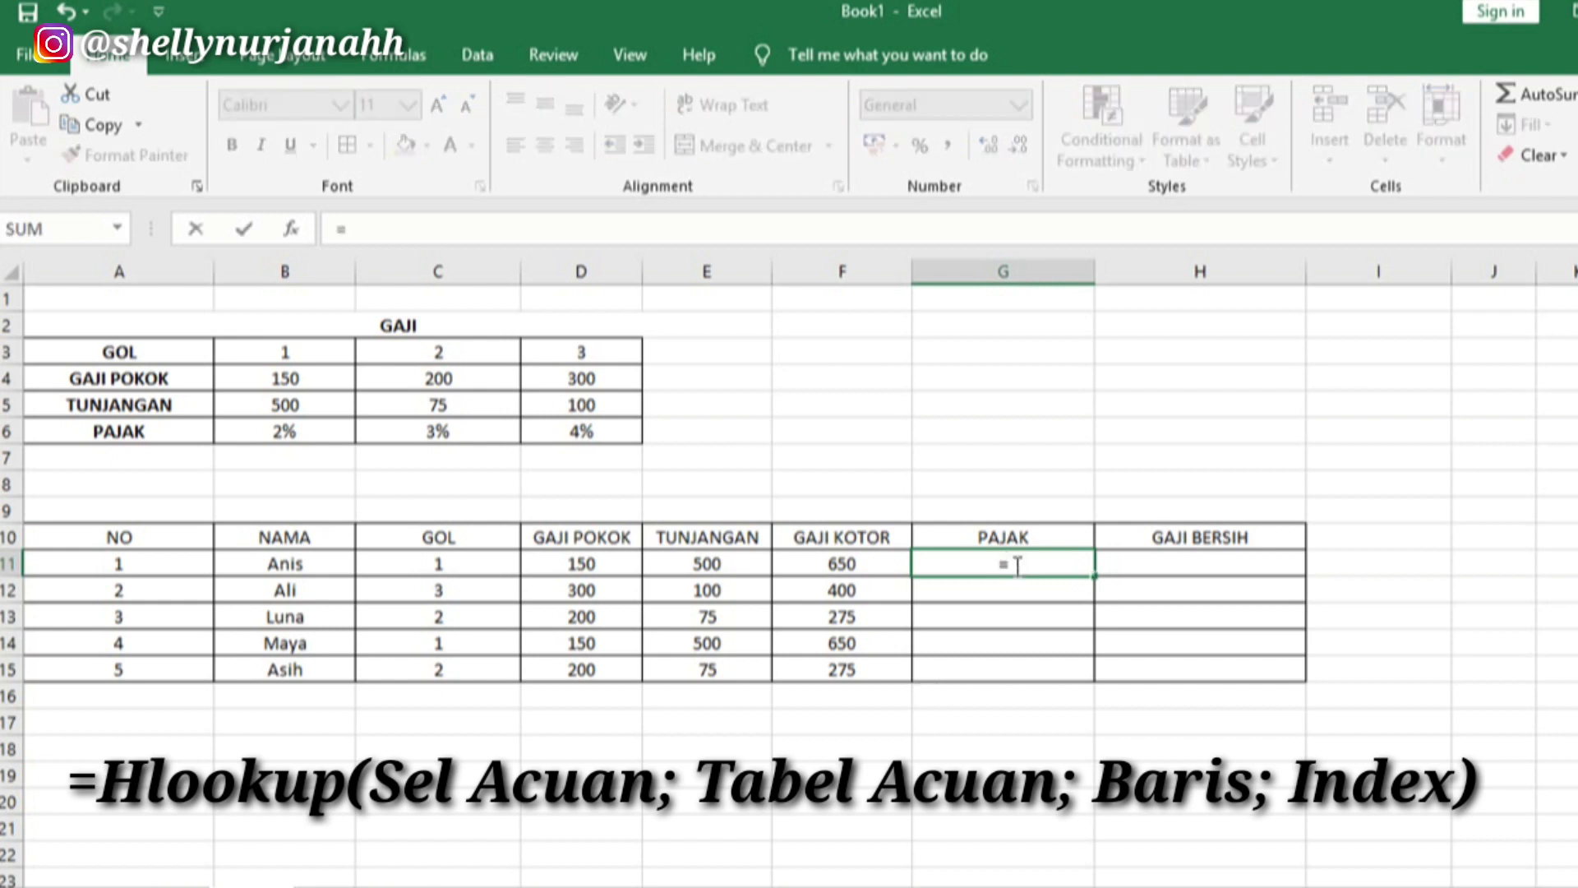
{"action": "type", "text": "h;ook"}
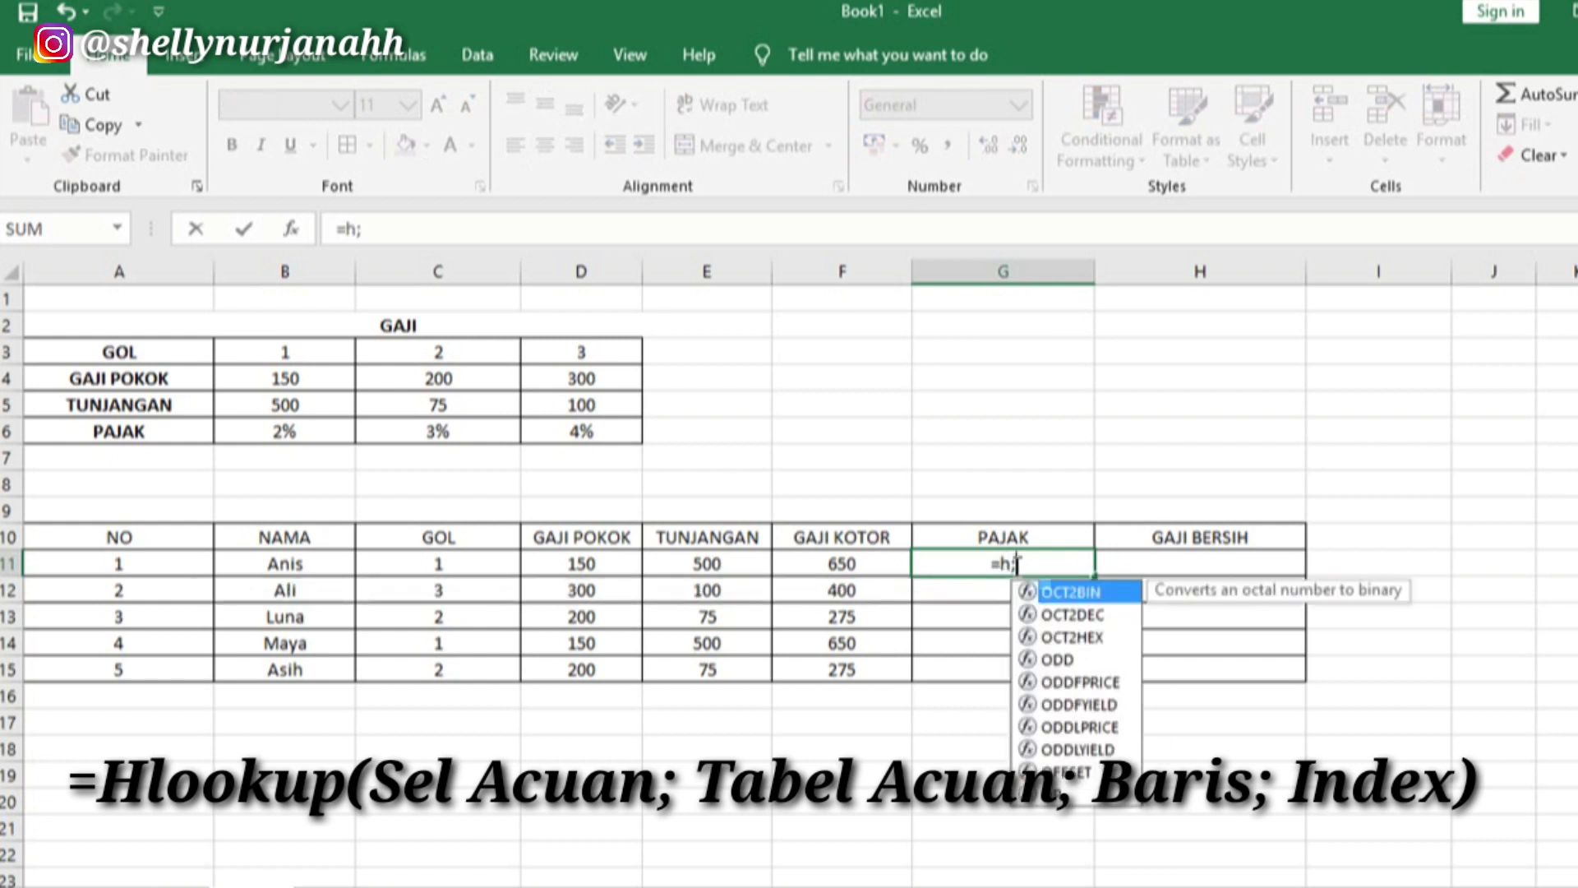
{"action": "key", "text": "BackSpace"}
{"action": "key", "text": "BackSpace"}
{"action": "key", "text": "BackSpace"}
{"action": "key", "text": "BackSpace"}
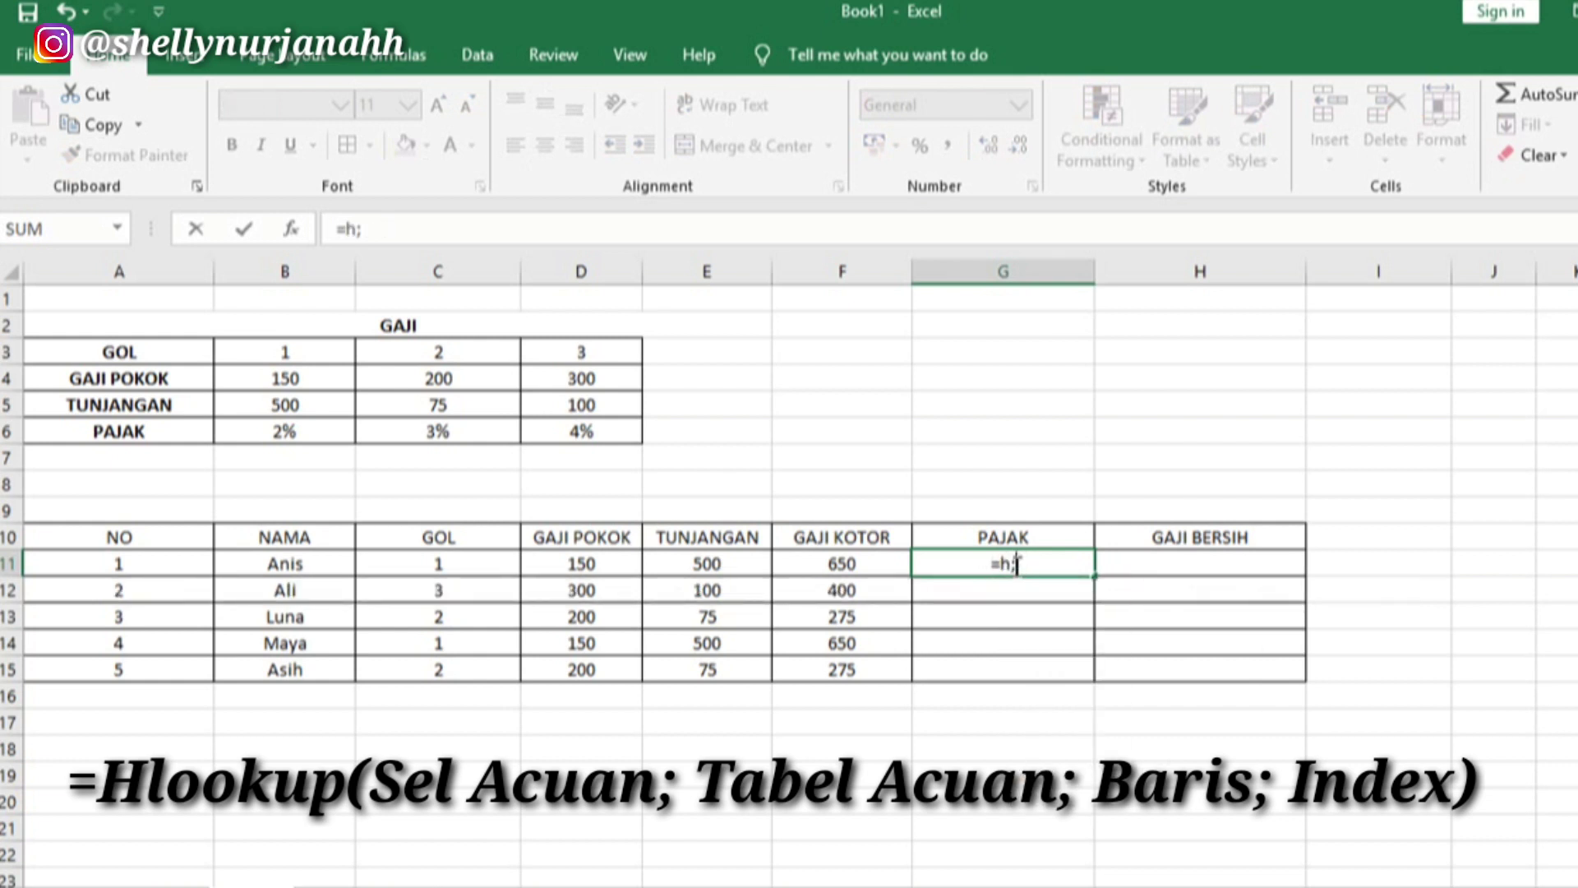
{"action": "type", "text": "looku"}
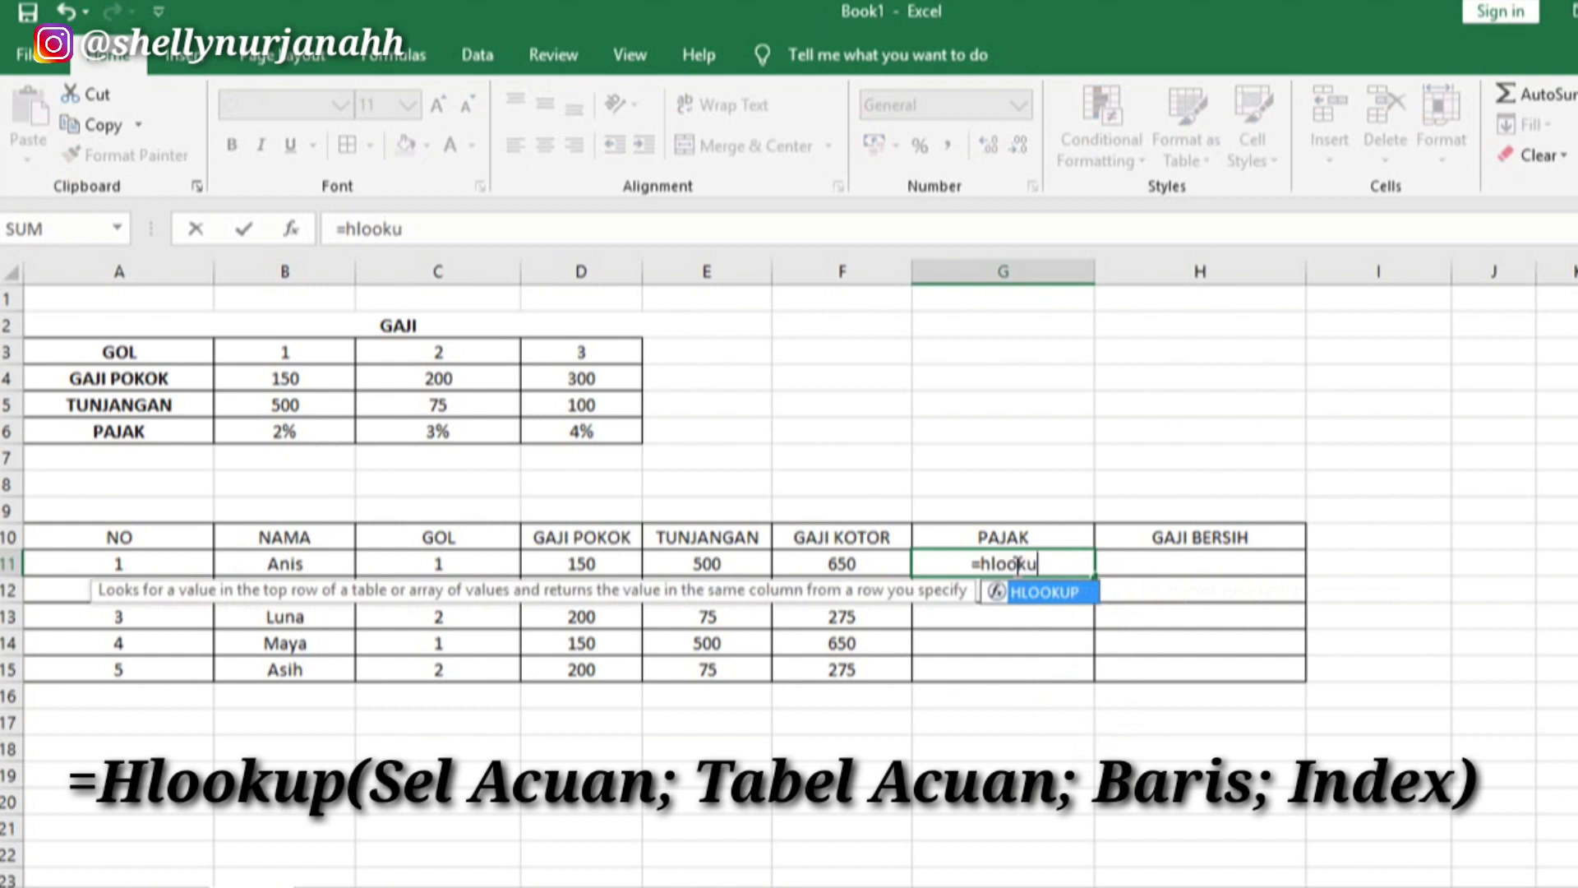
{"action": "type", "text": "p("}
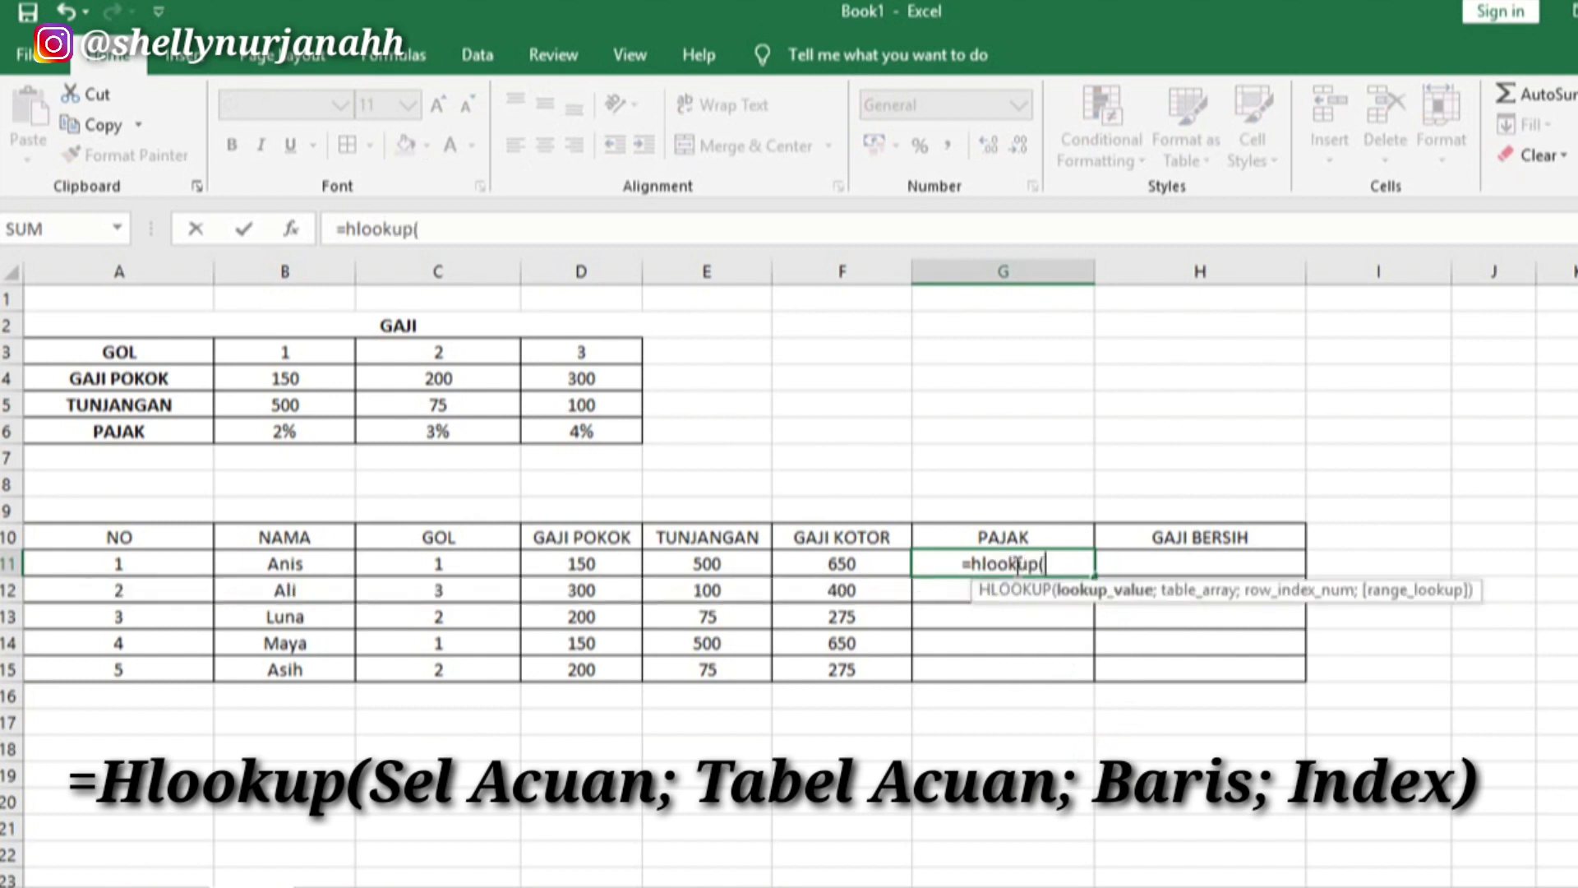
{"action": "left_click", "coordinate": [421, 564]}
{"action": "type", "text": ";"}
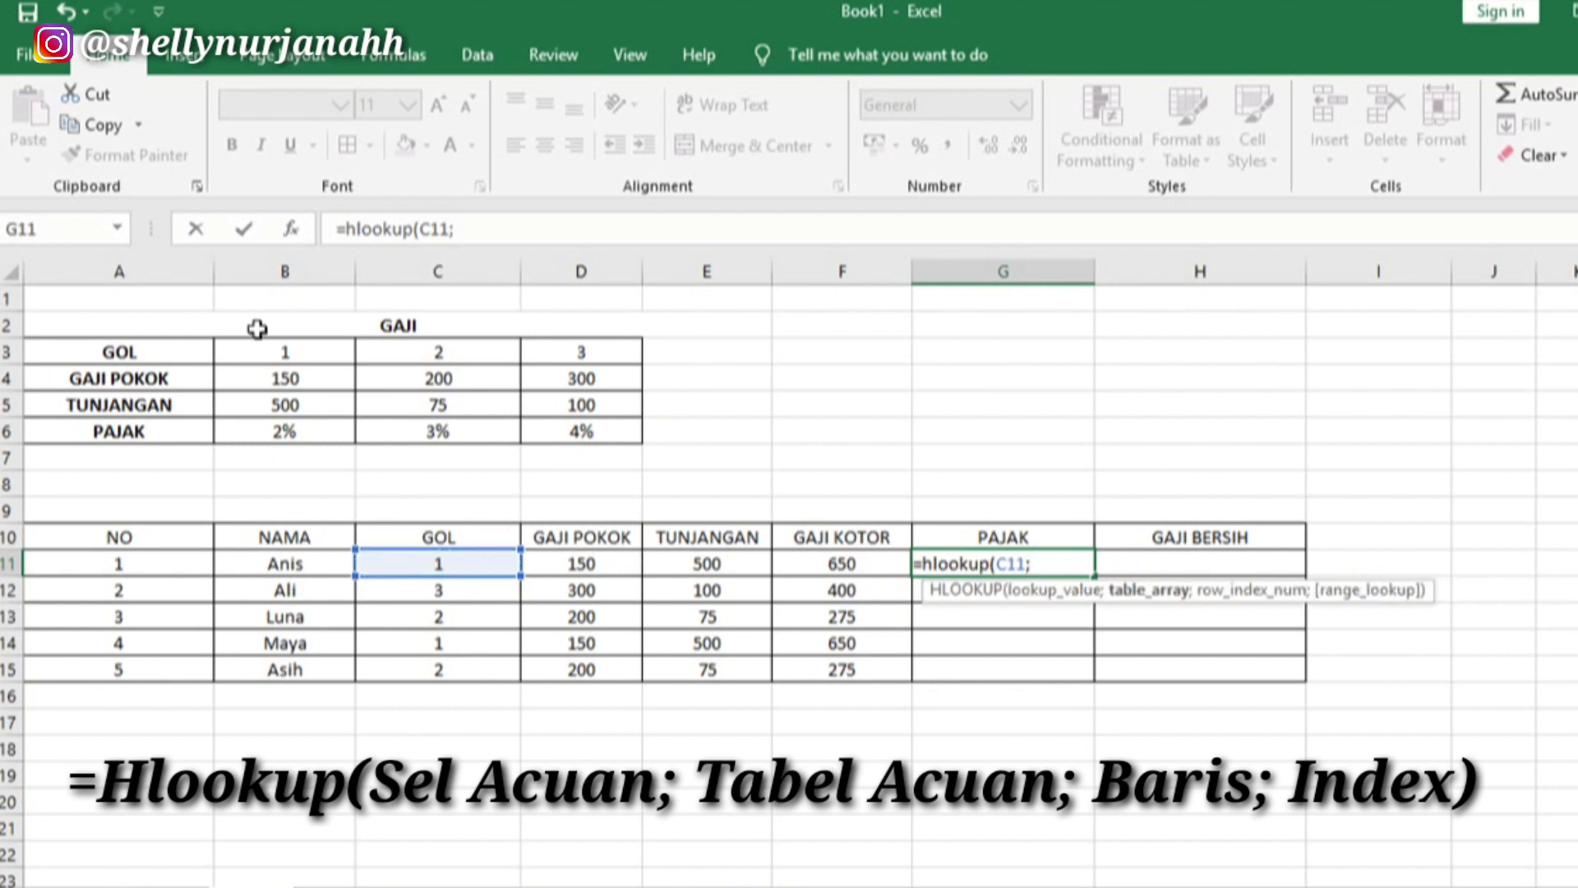
{"action": "type", "text": "gaji"}
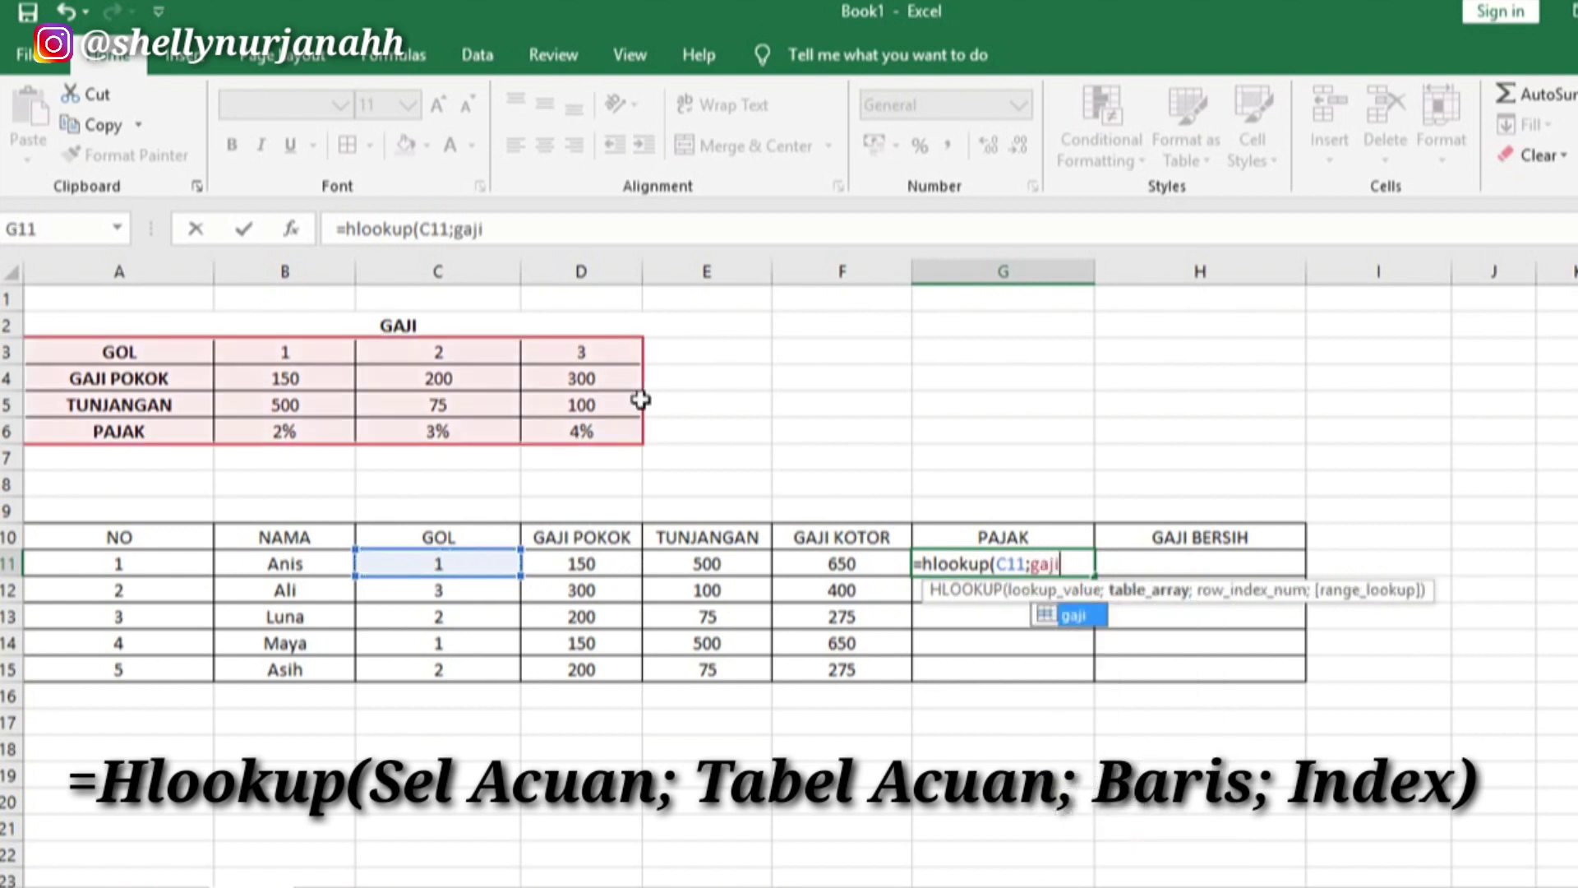
{"action": "type", "text": ";"}
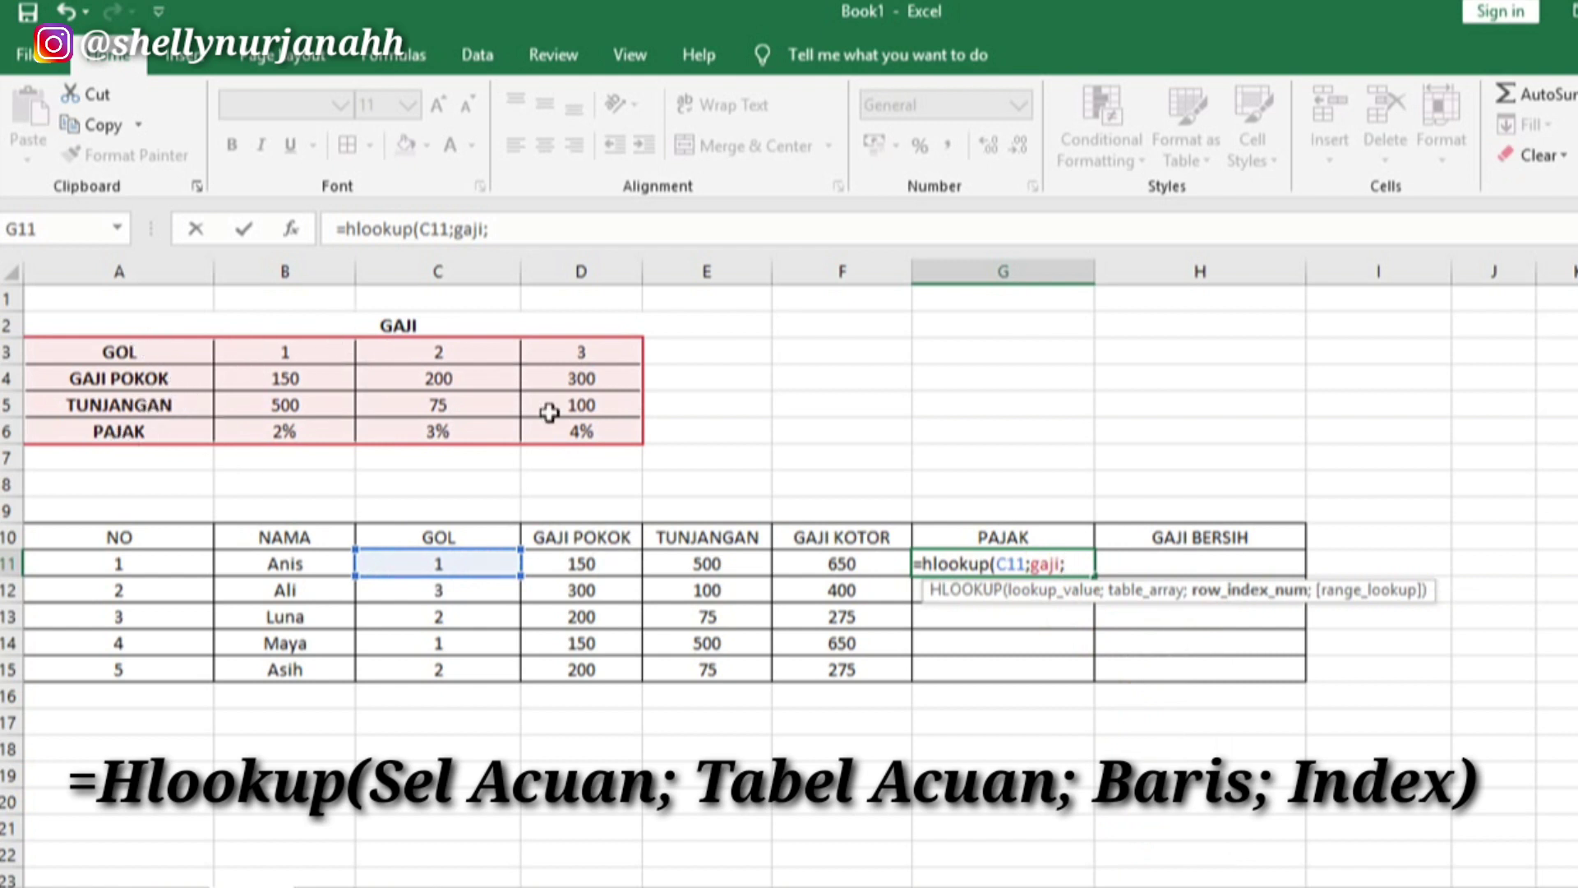
{"action": "type", "text": "4;1)"}
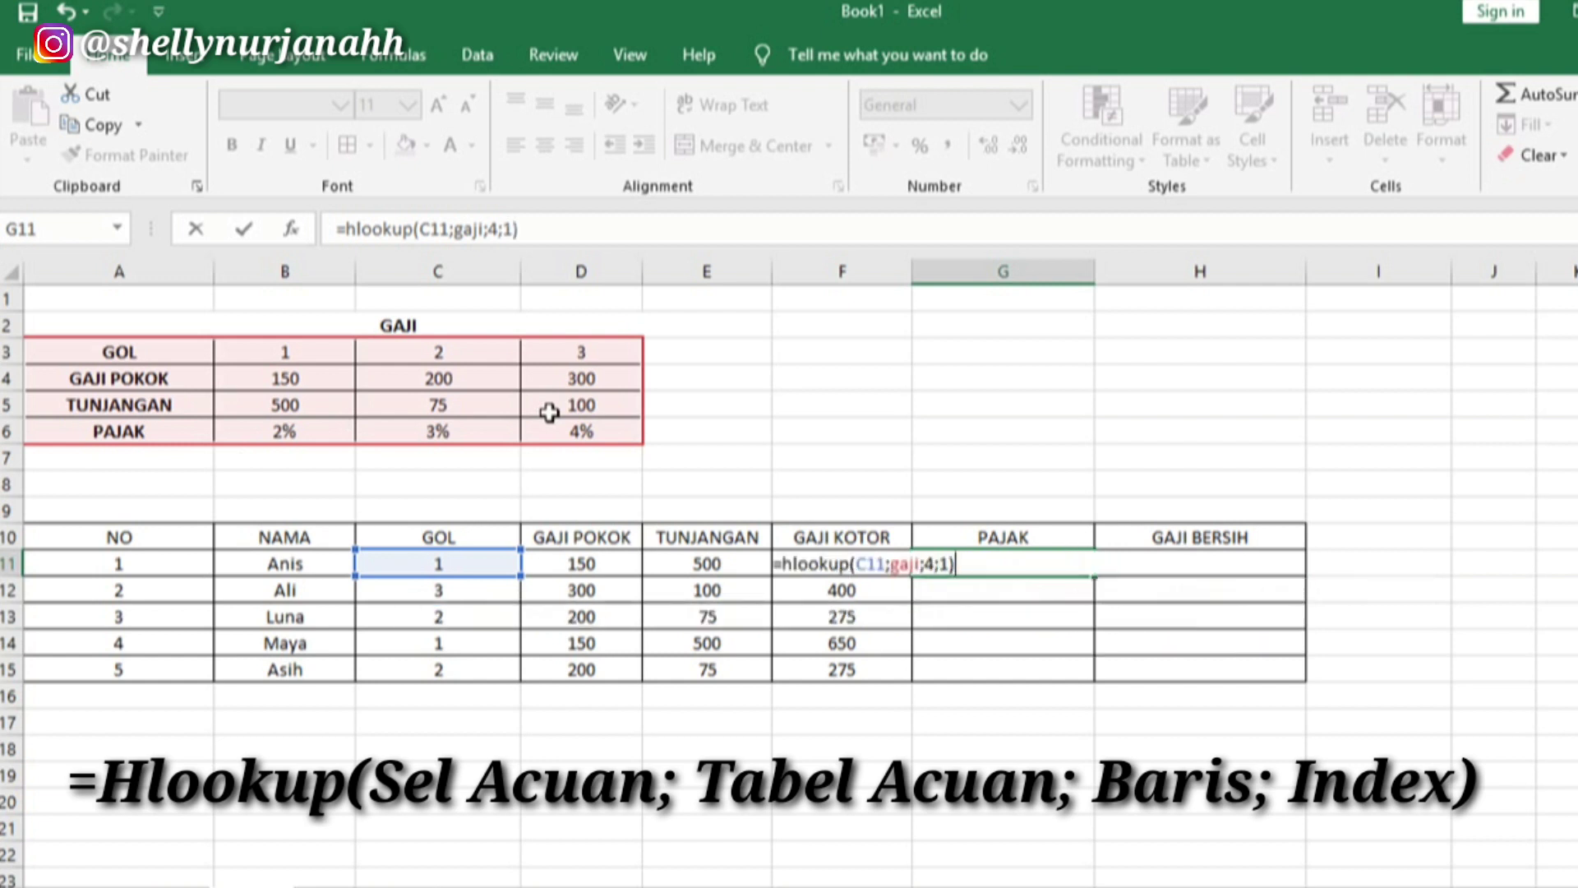
{"action": "key", "text": "Return"}
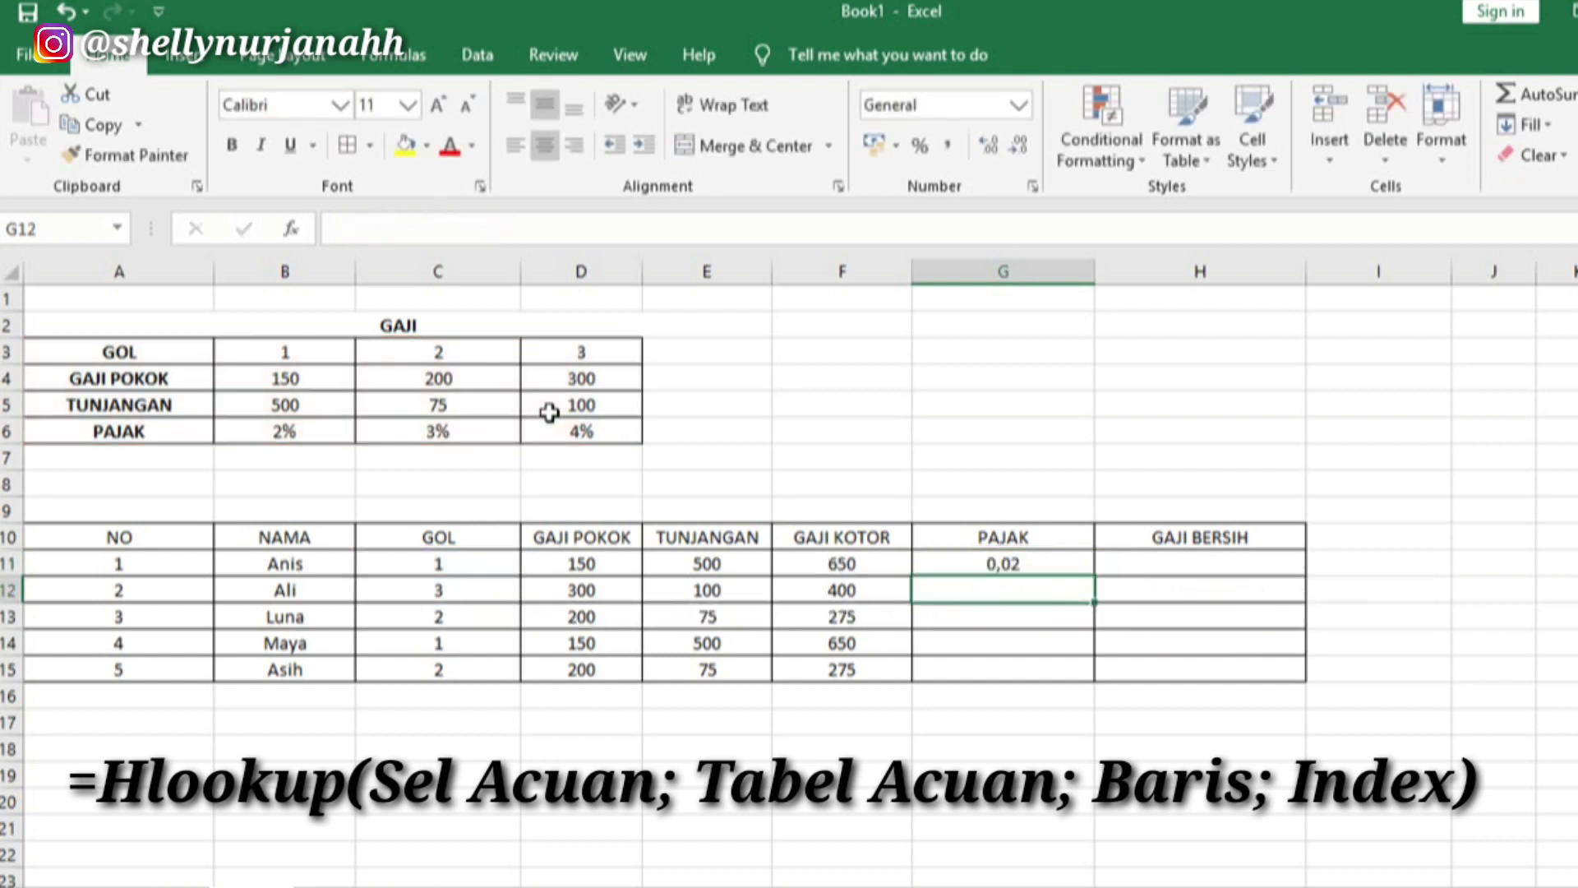
{"action": "left_click", "coordinate": [1052, 564]}
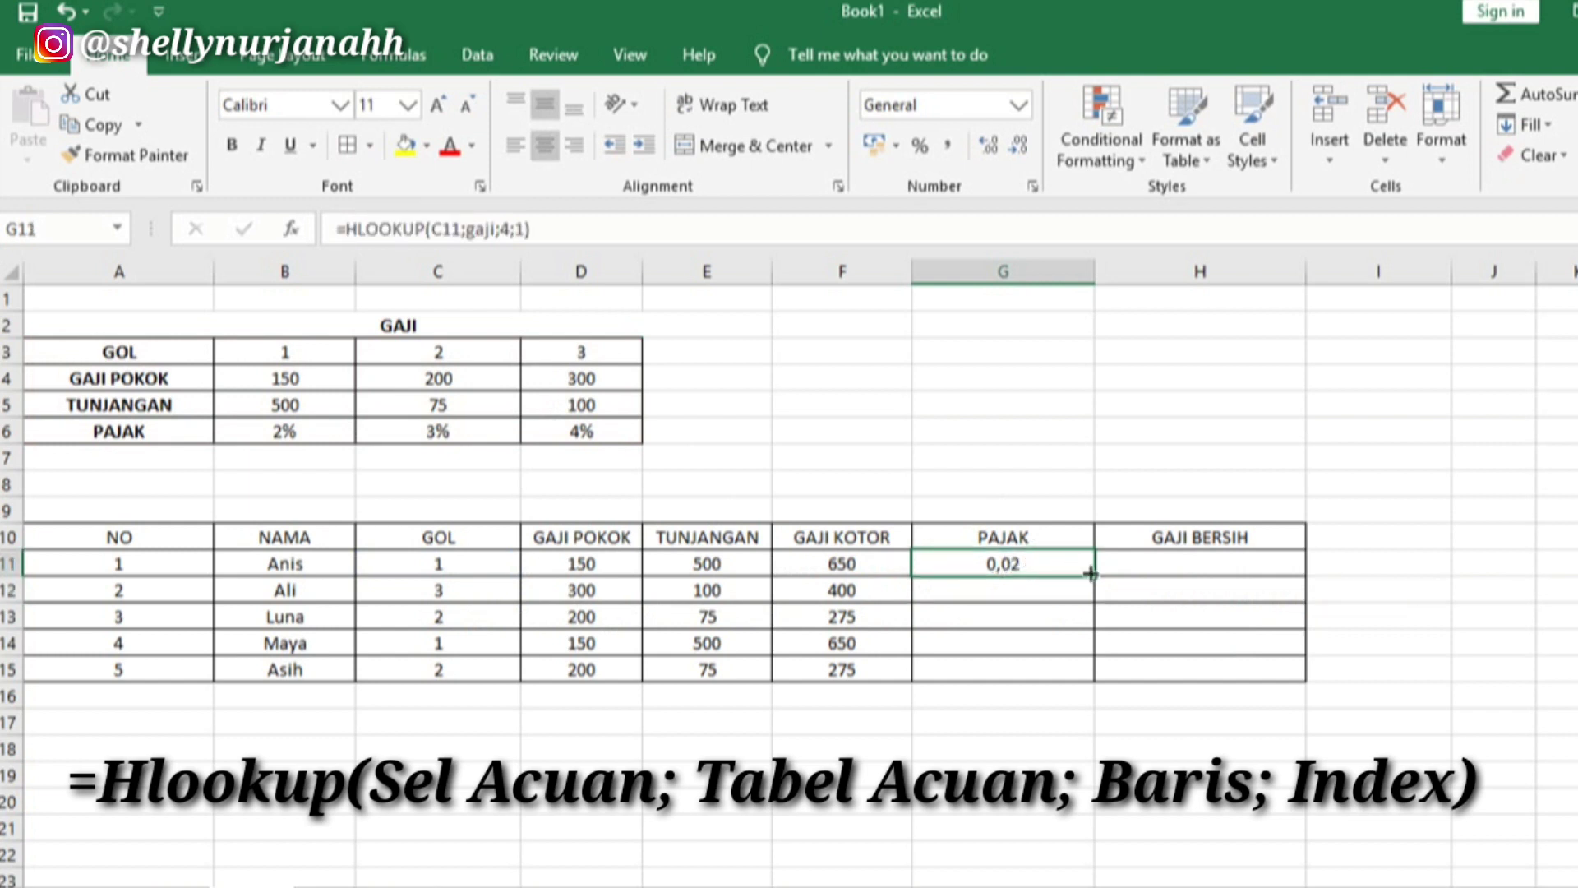
{"action": "left_click_drag", "start_coordinate": [1093, 575], "coordinate": [1092, 673]}
Step: Enter =F11-(G11*F11) in H11 for GAJI BERSIH and fill the formula down to H15
{"action": "left_click", "coordinate": [1255, 567]}
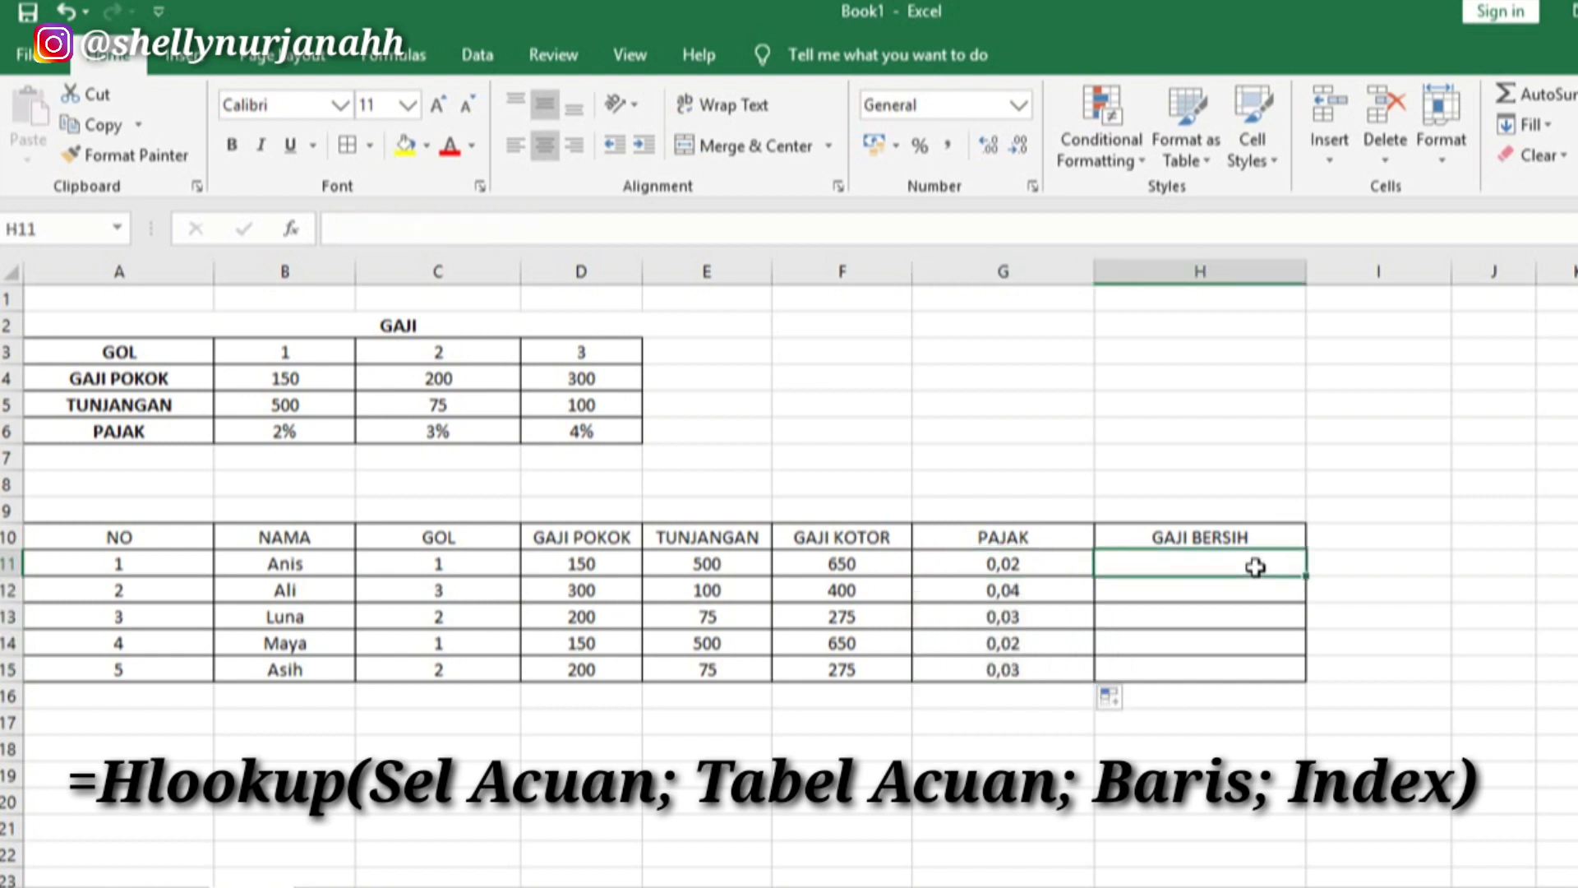
{"action": "type", "text": "="}
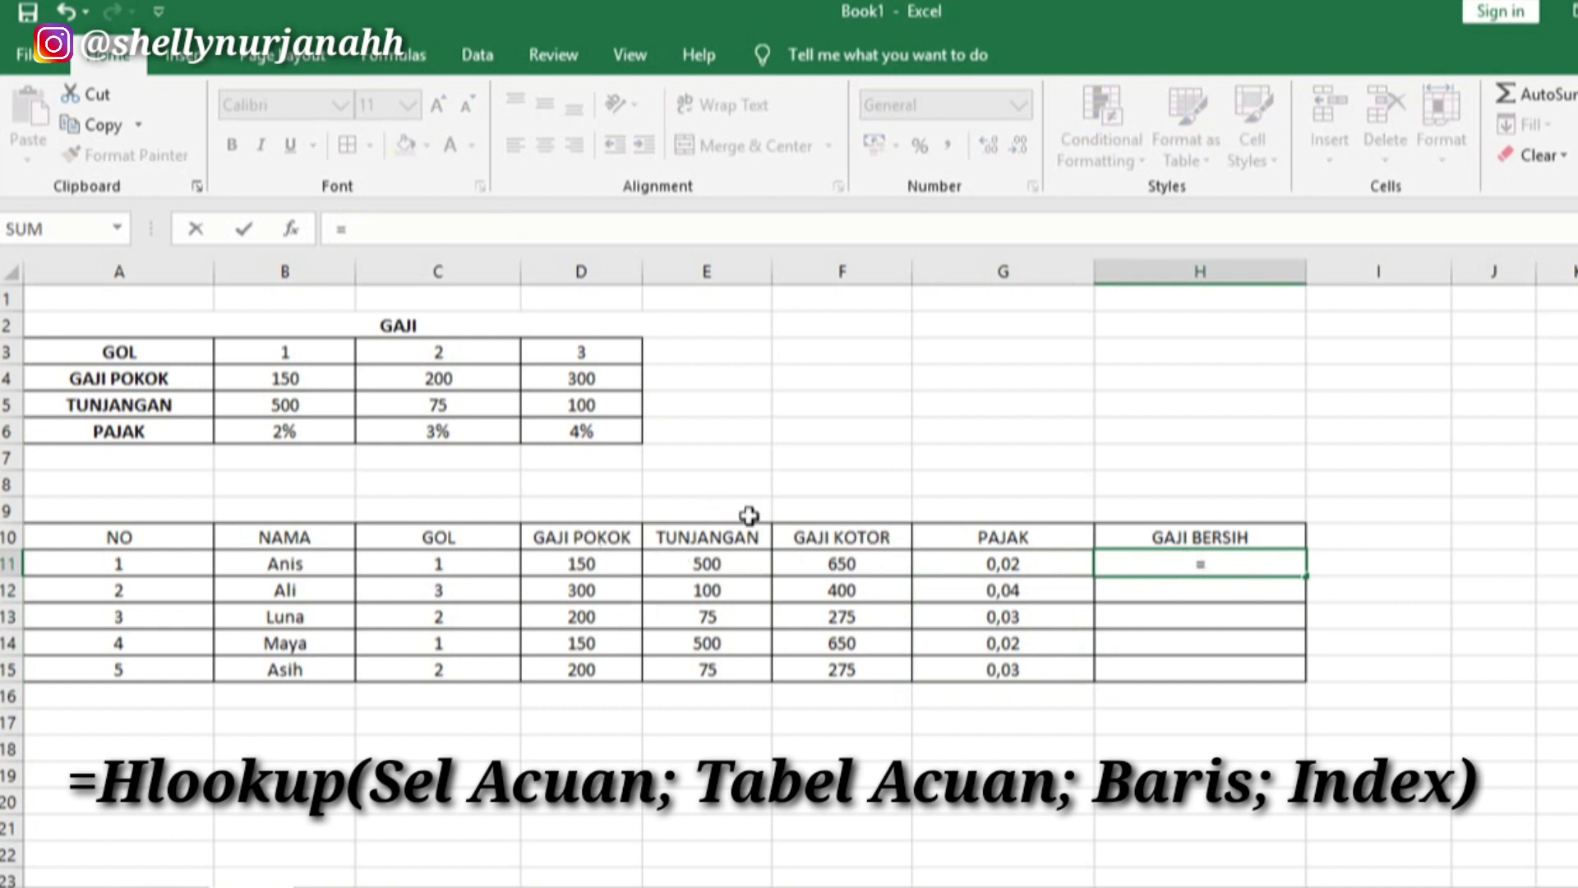
{"action": "left_click", "coordinate": [855, 565]}
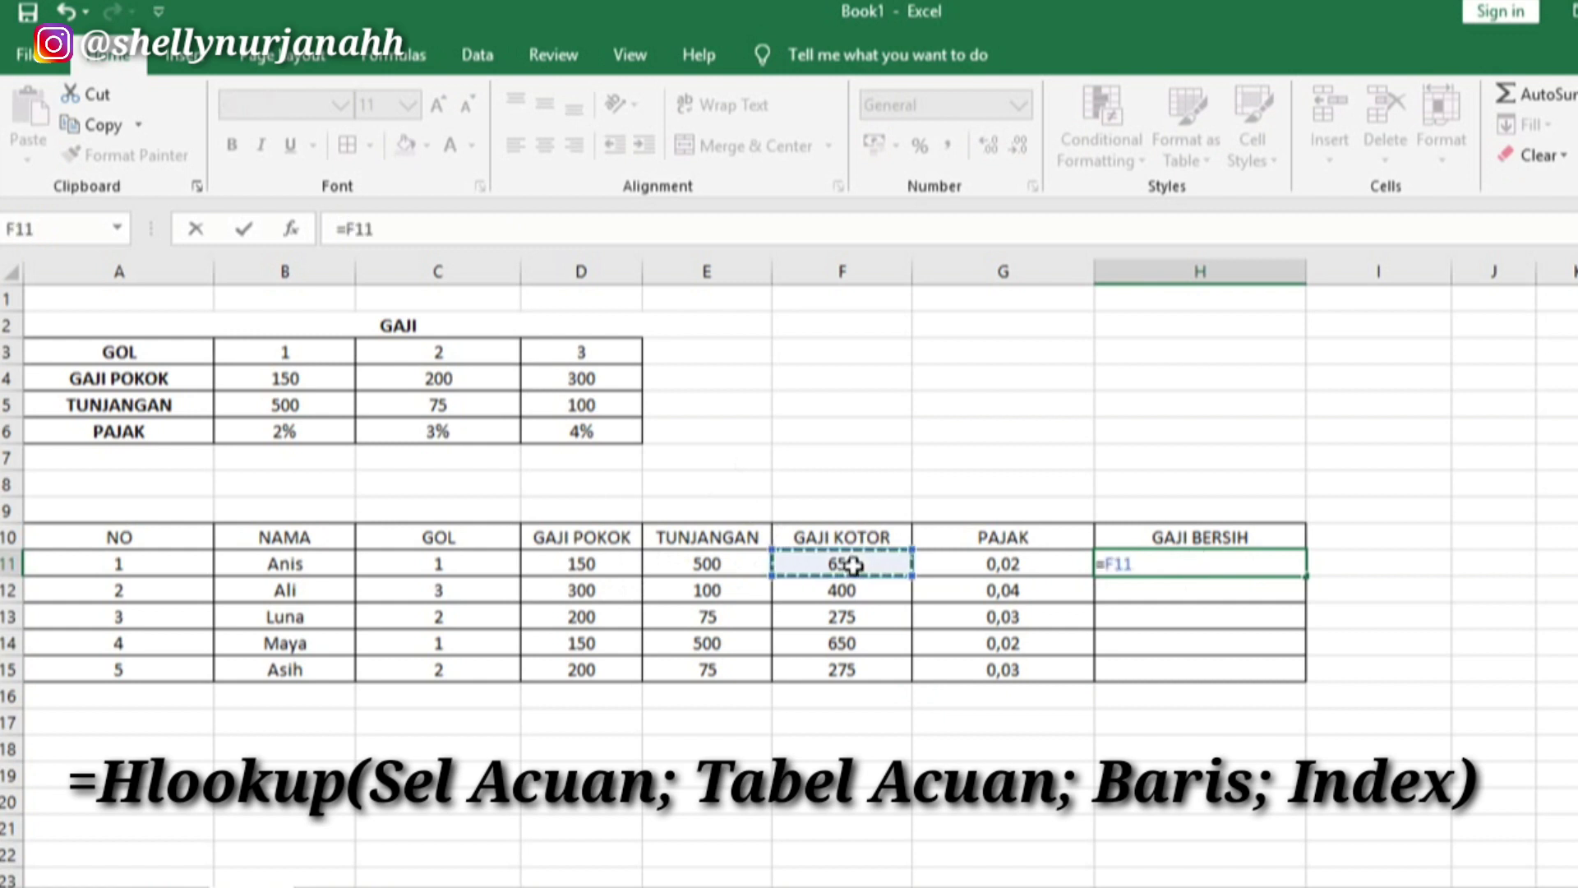
{"action": "type", "text": "-"}
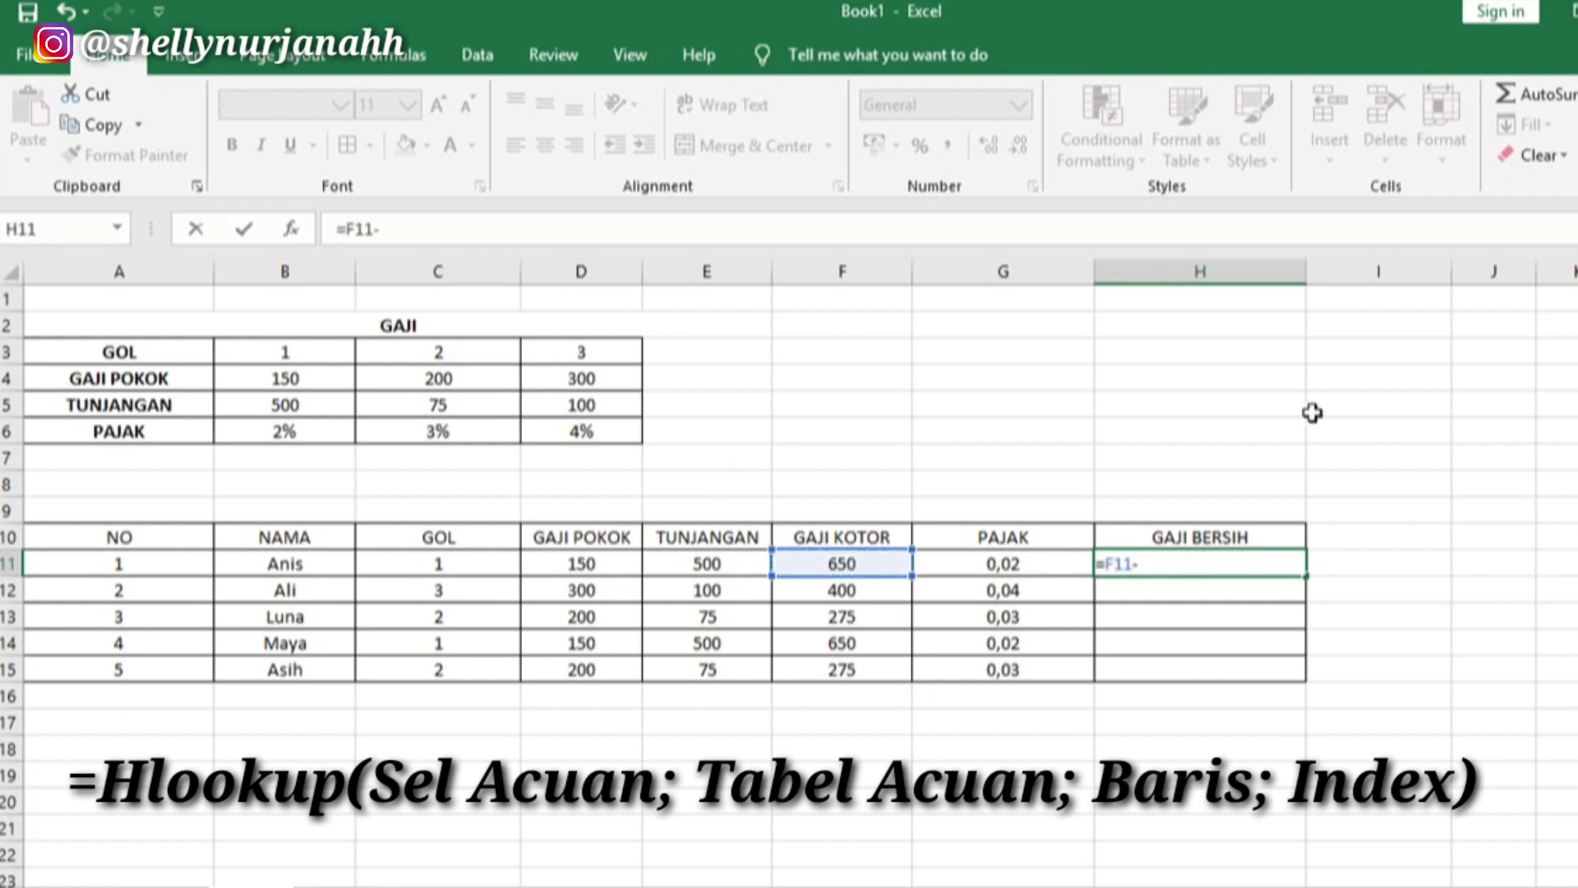
{"action": "type", "text": "("}
{"action": "left_click", "coordinate": [1018, 562]}
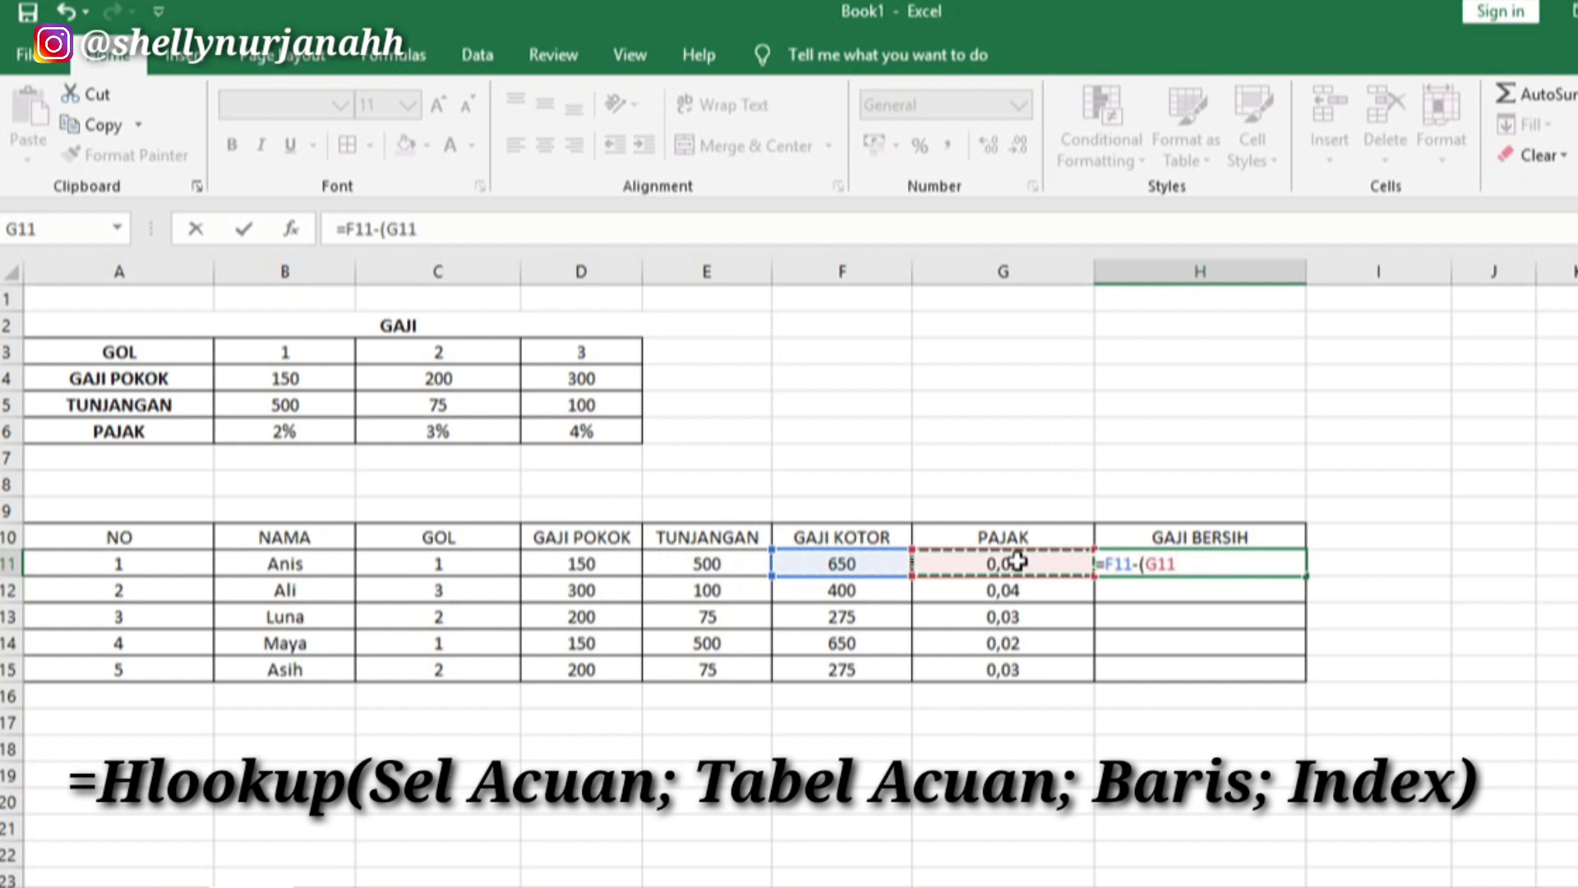
{"action": "type", "text": "*"}
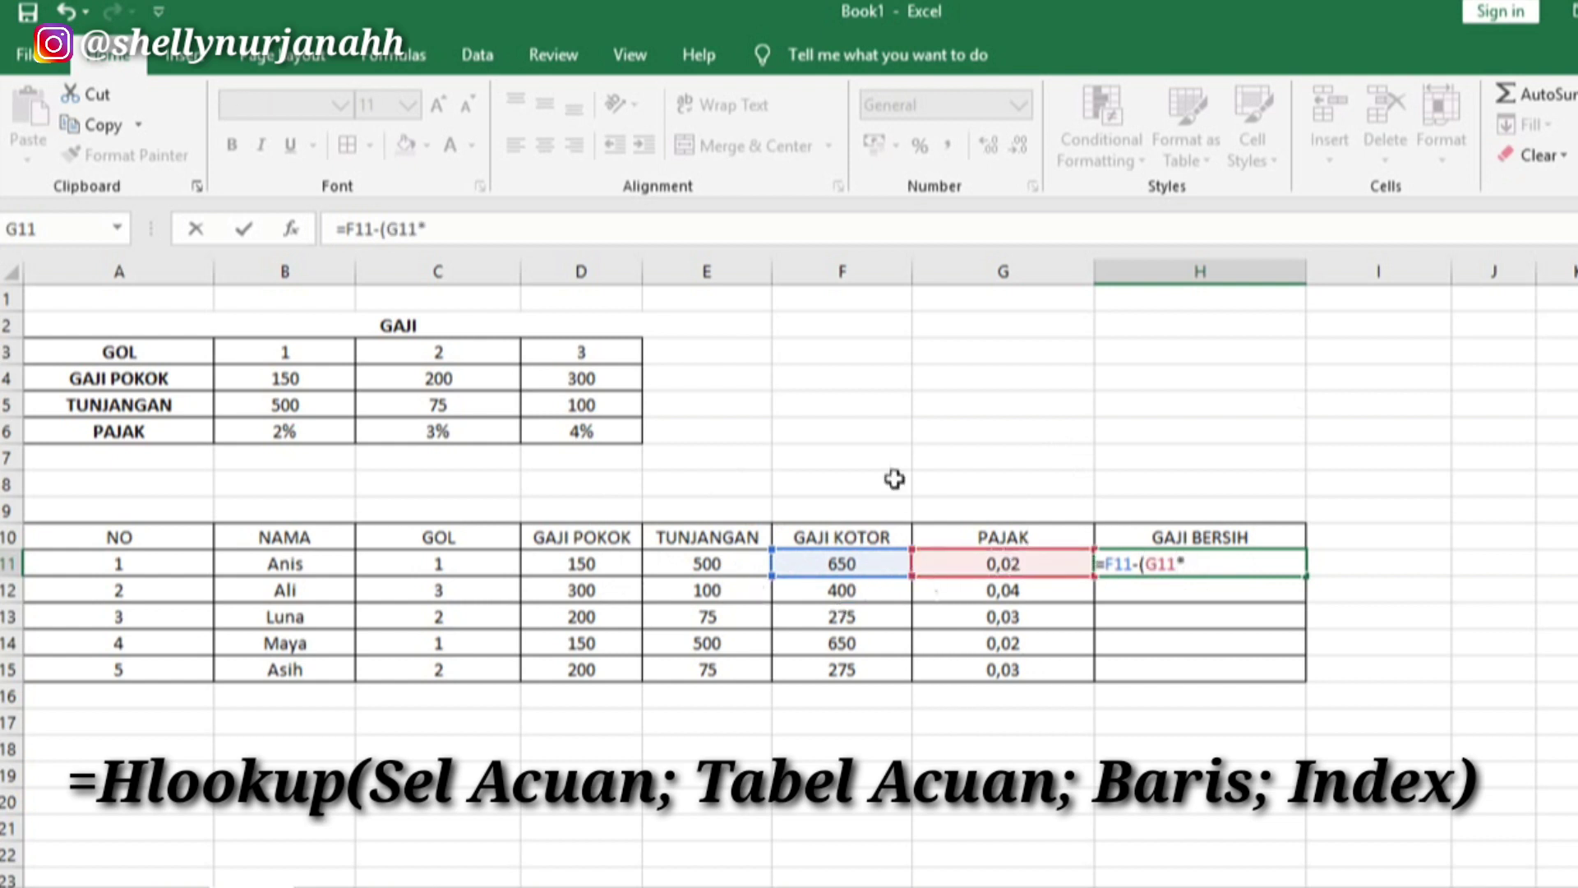
{"action": "left_click", "coordinate": [854, 562]}
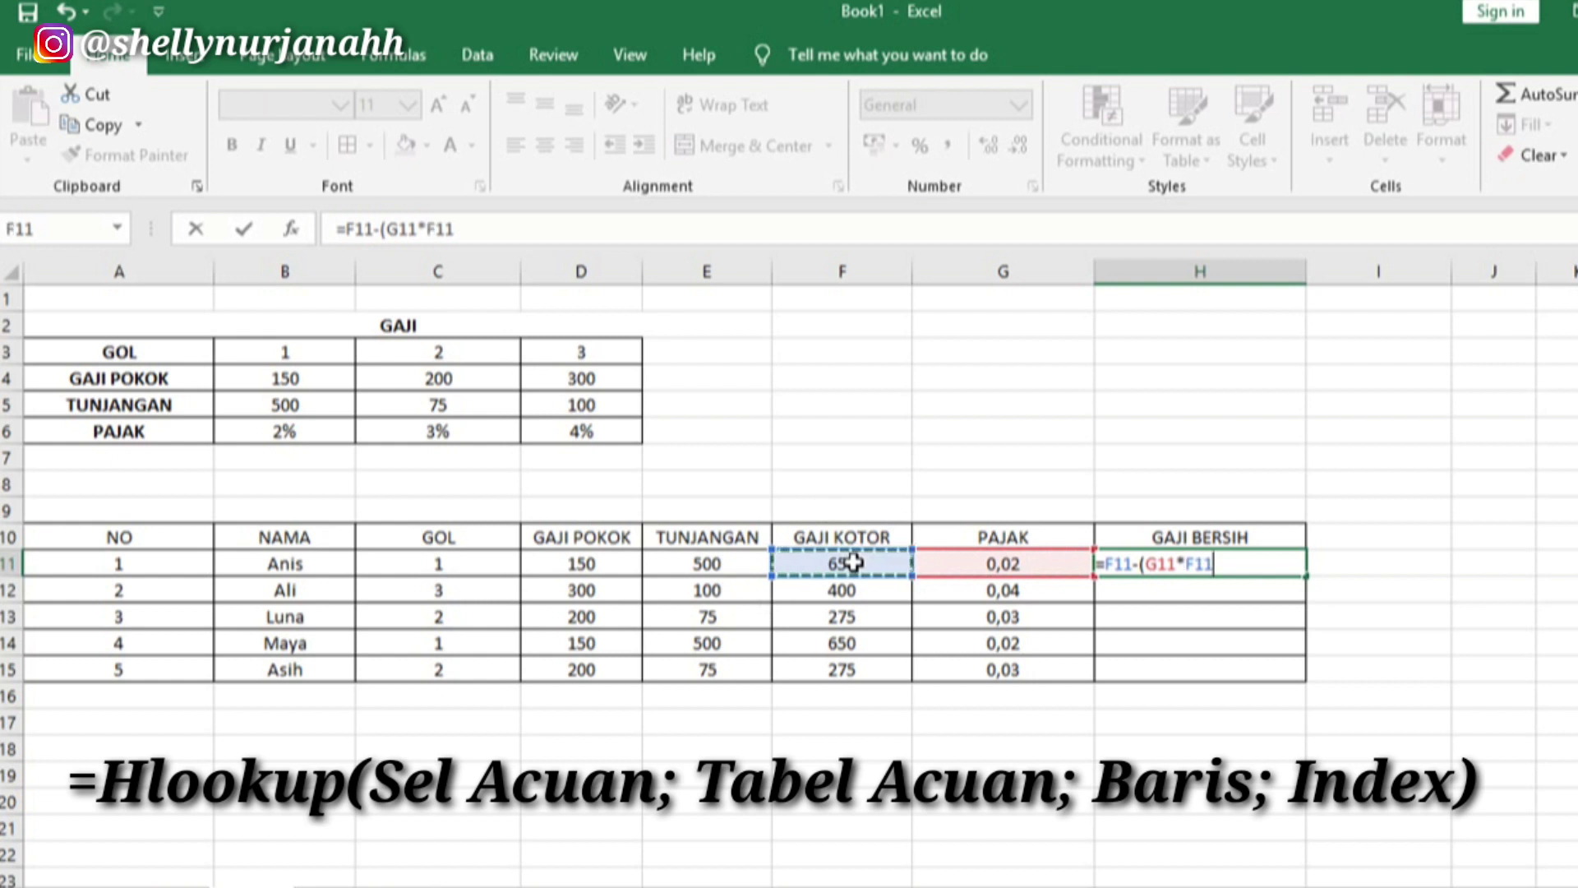
{"action": "type", "text": ")"}
{"action": "key", "text": "Return"}
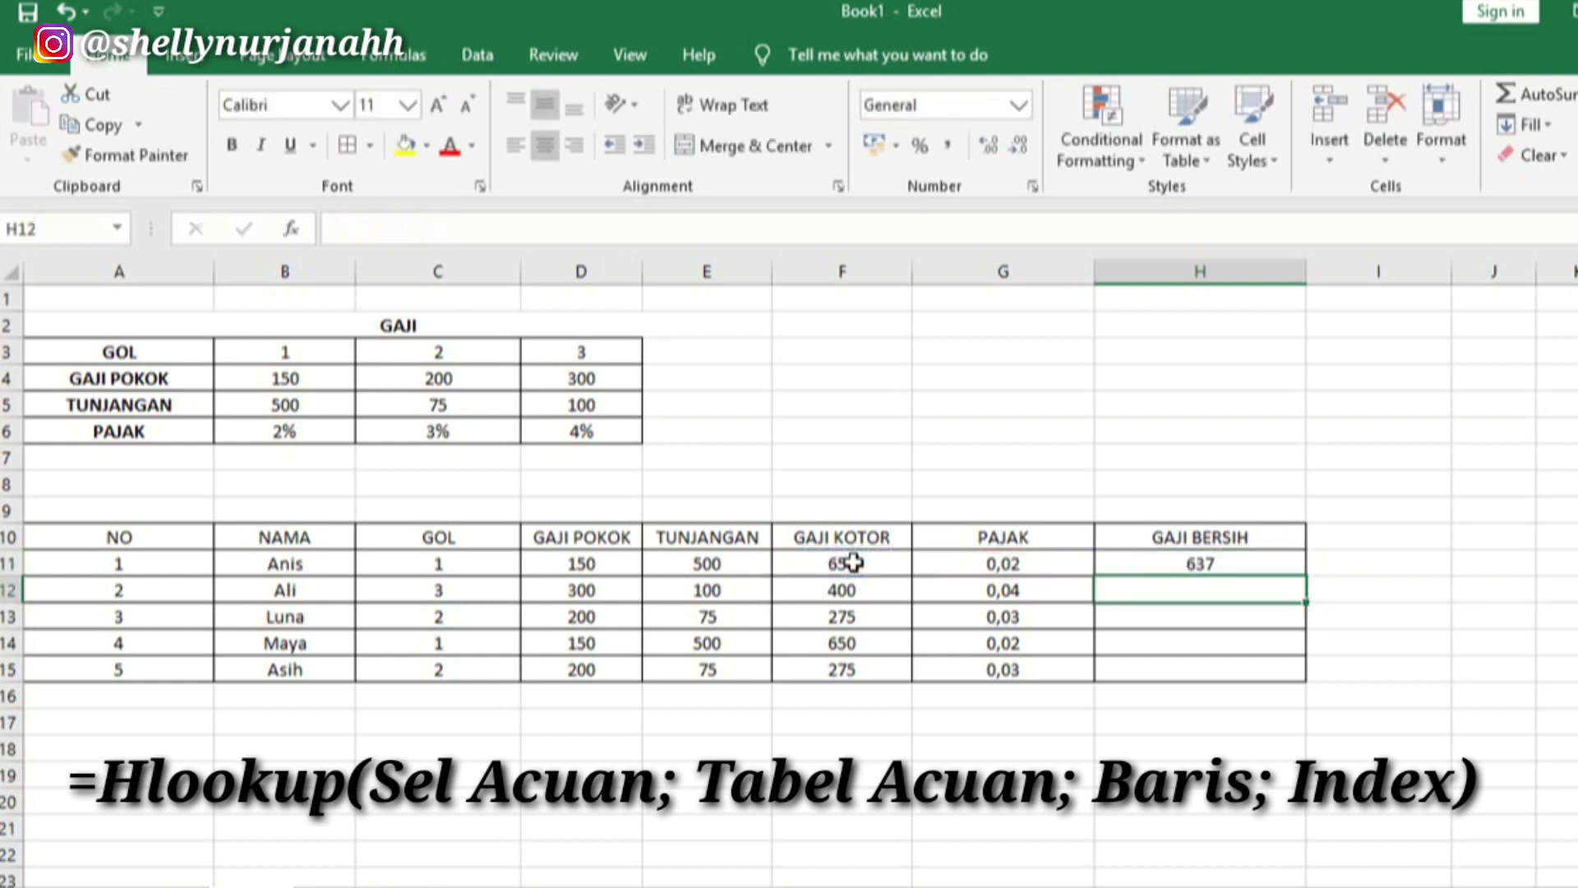
{"action": "left_click", "coordinate": [1262, 567]}
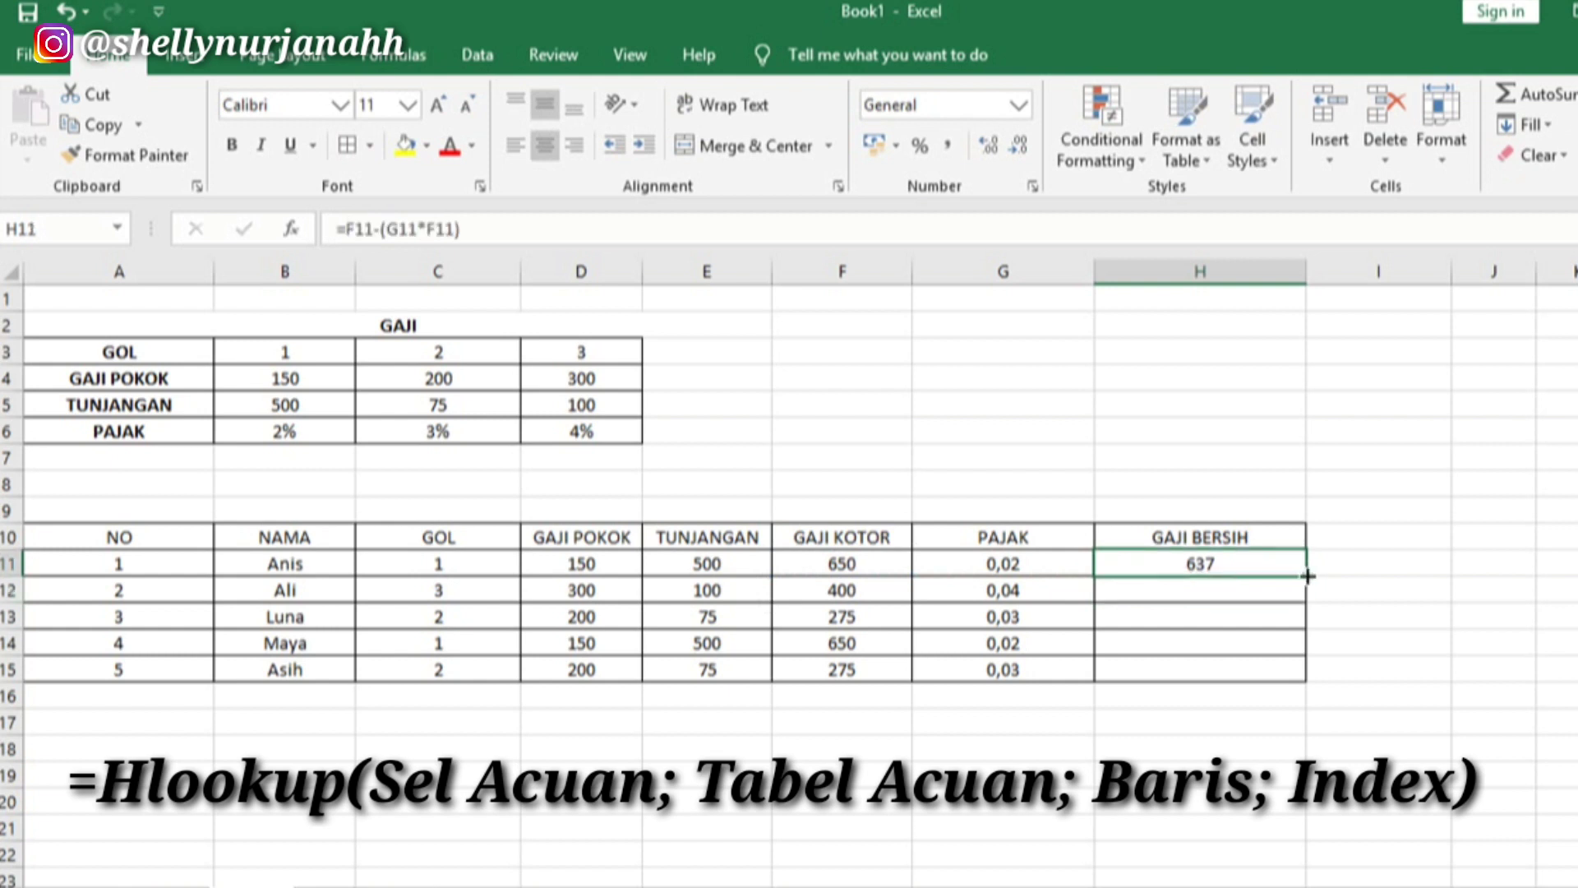
{"action": "left_click_drag", "start_coordinate": [1307, 579], "coordinate": [1302, 679]}
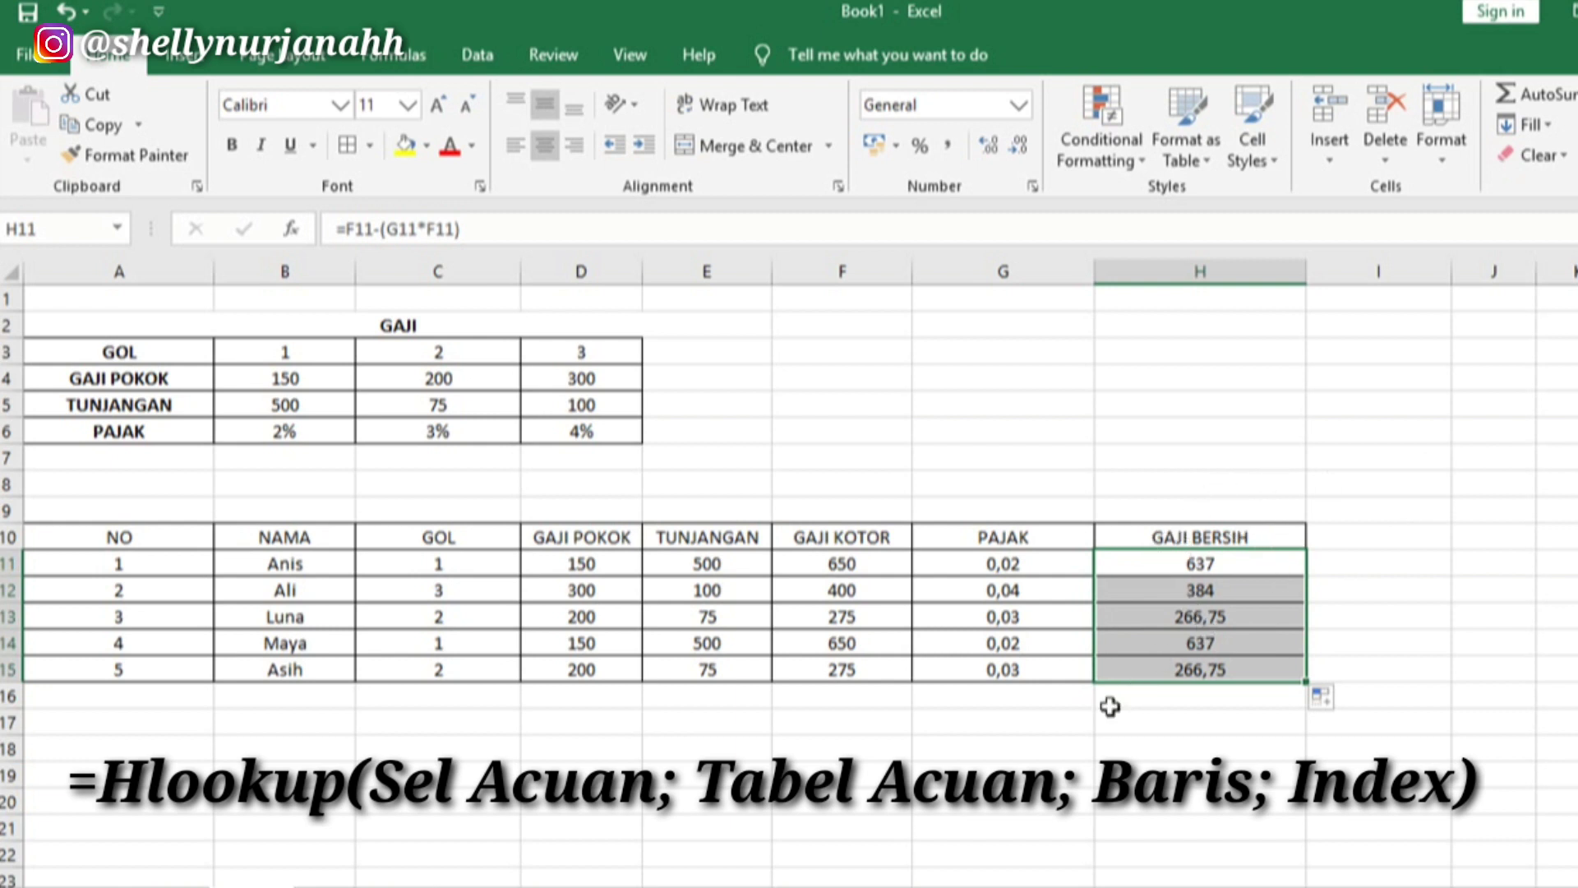
Step: Add the column heading BIAYA PAJAK in I10, beside GAJI BERSIH
{"action": "left_click", "coordinate": [1356, 536]}
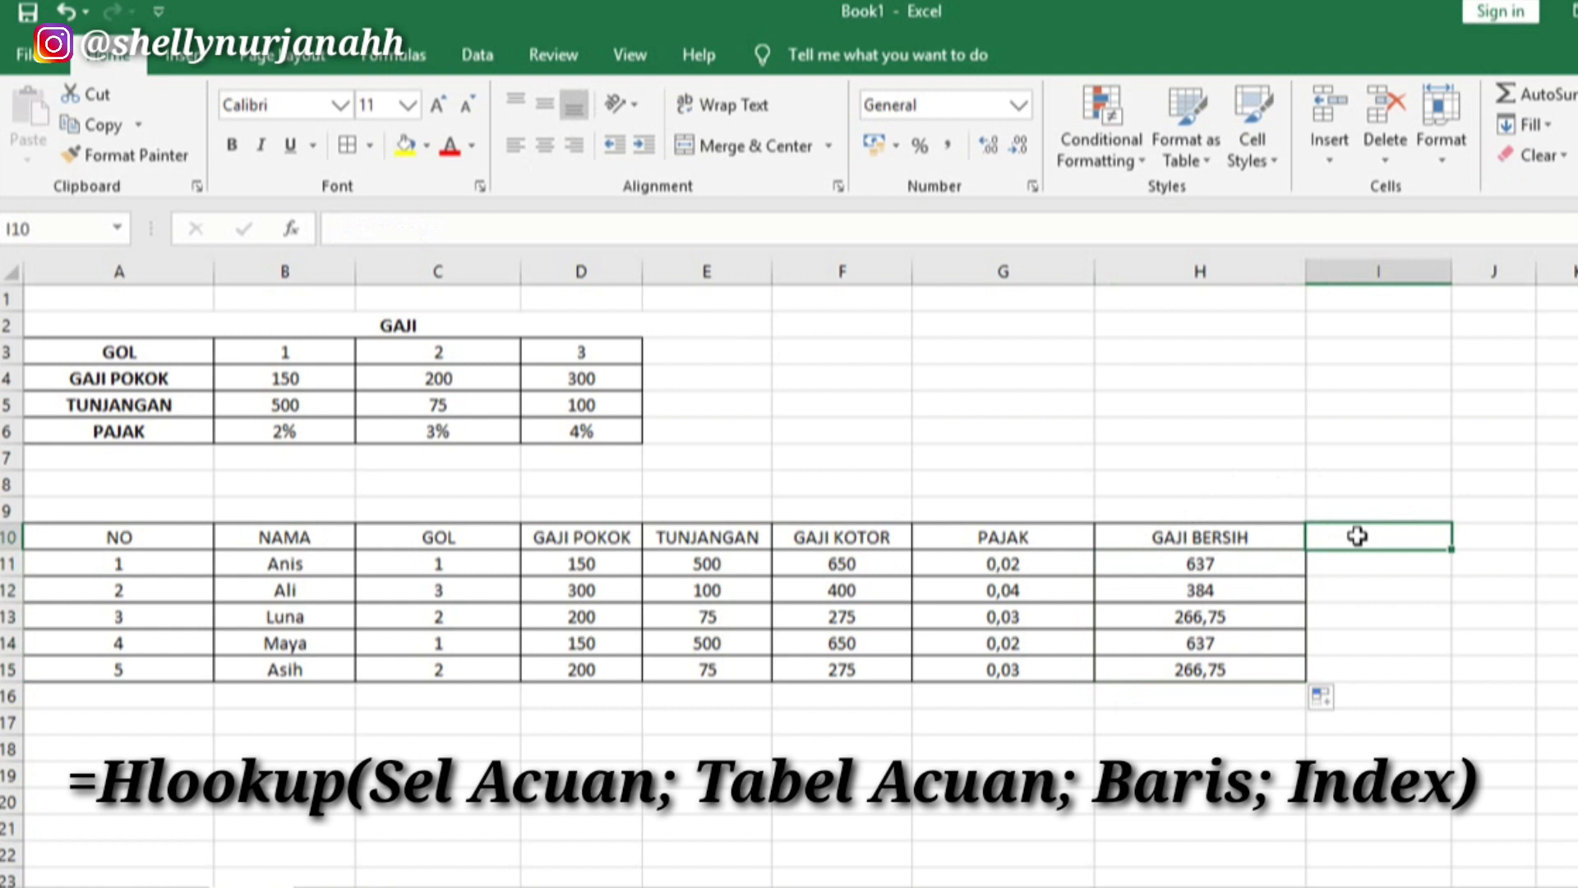
{"action": "type", "text": "b"}
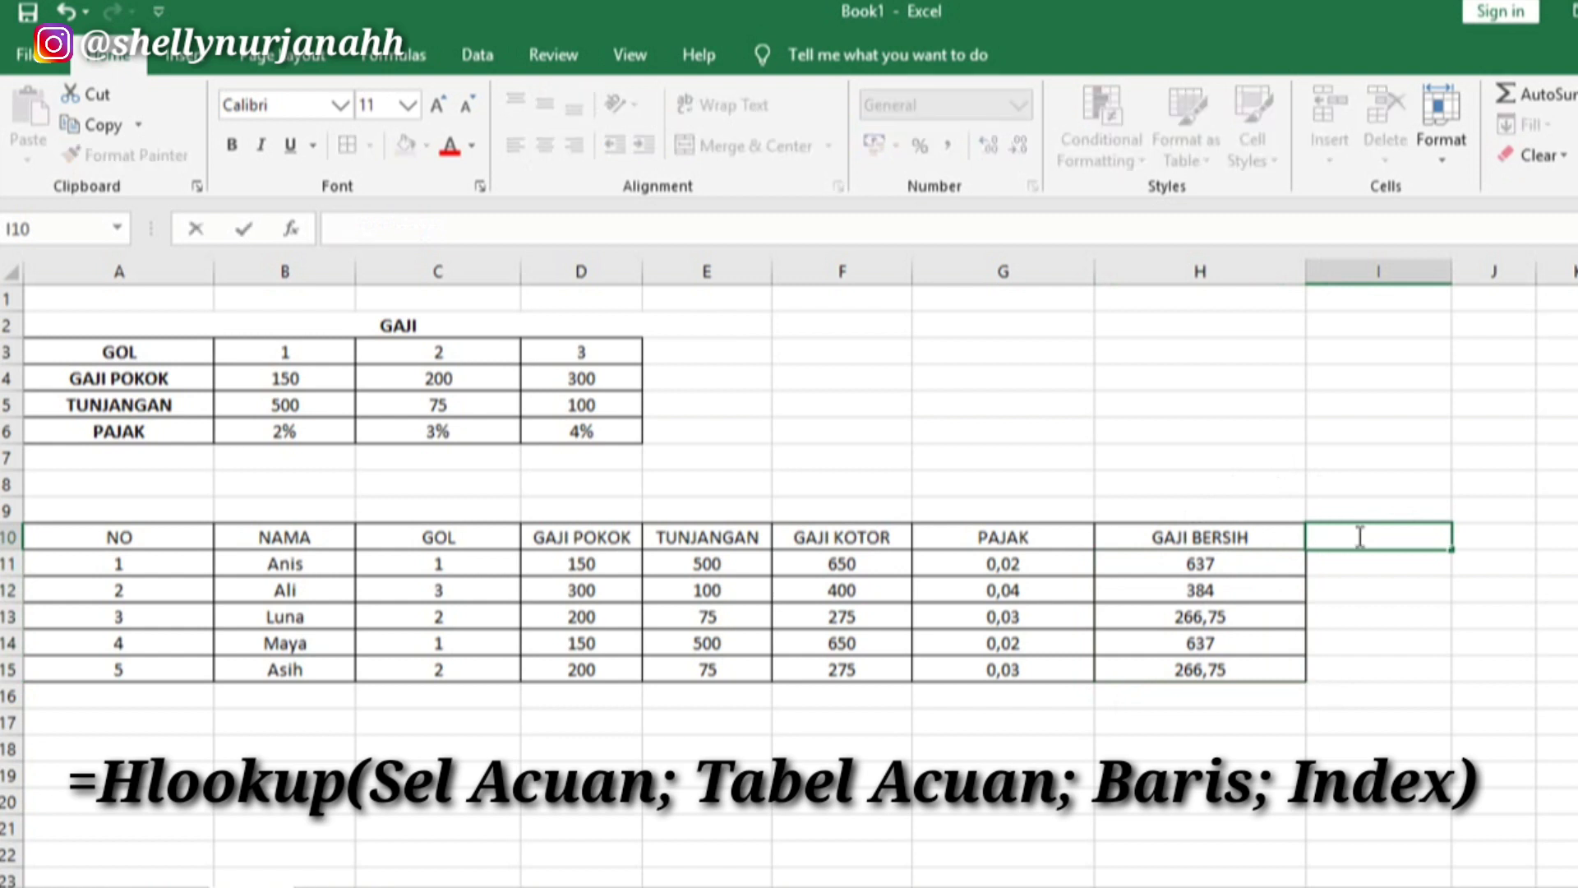
{"action": "type", "text": "BIAYA PAJAK"}
Step: Enter =G11*F11 in I11 for BIAYA PAJAK and fill the formula down to I15
{"action": "left_click", "coordinate": [1374, 564]}
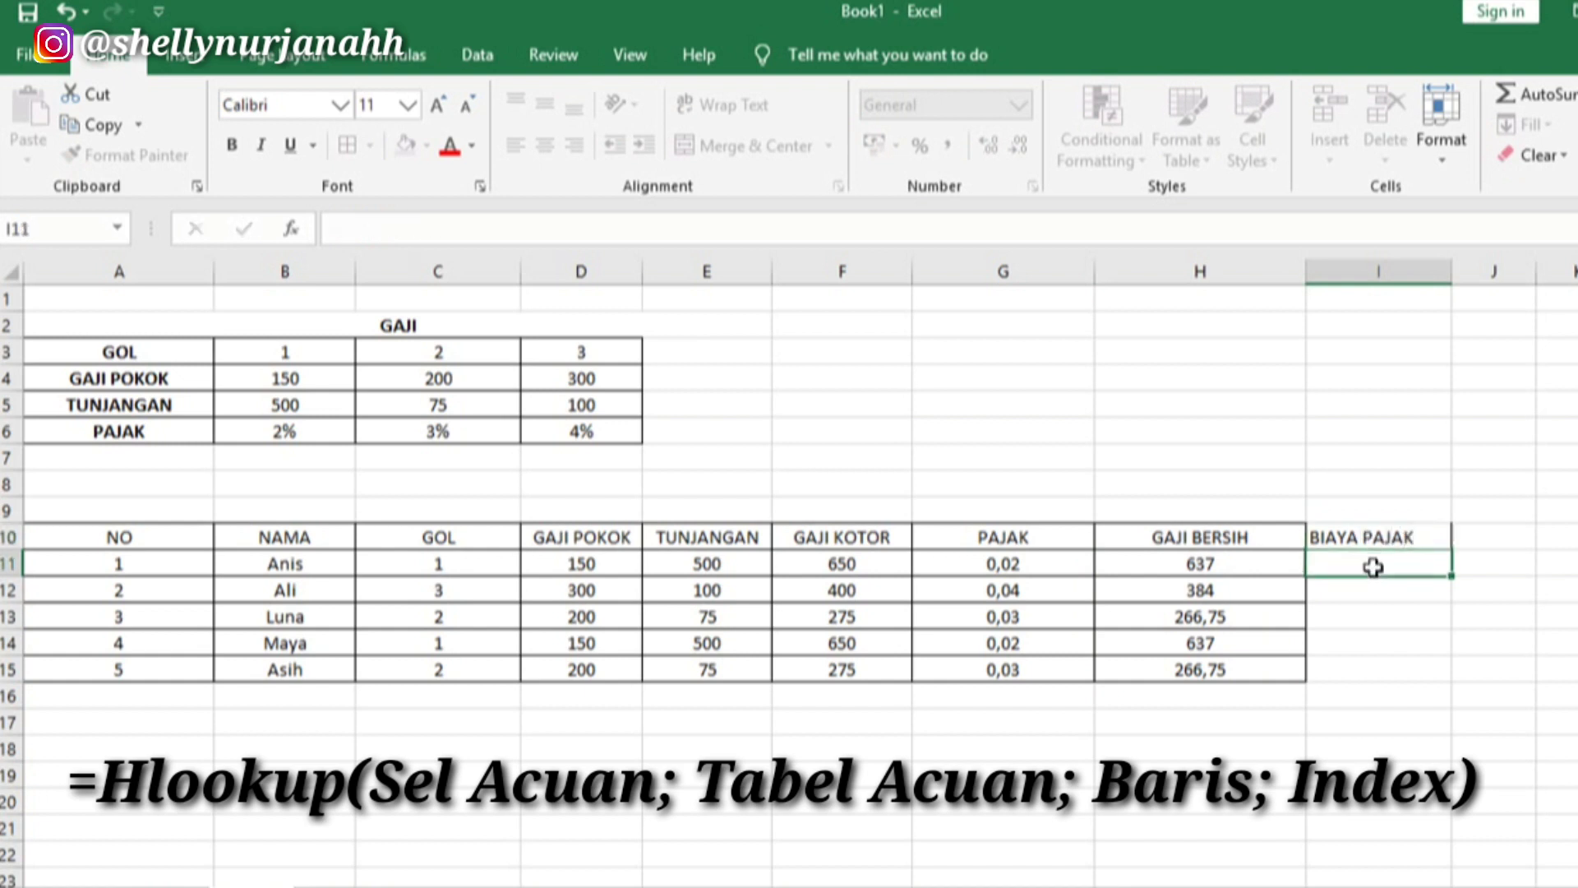
{"action": "type", "text": "="}
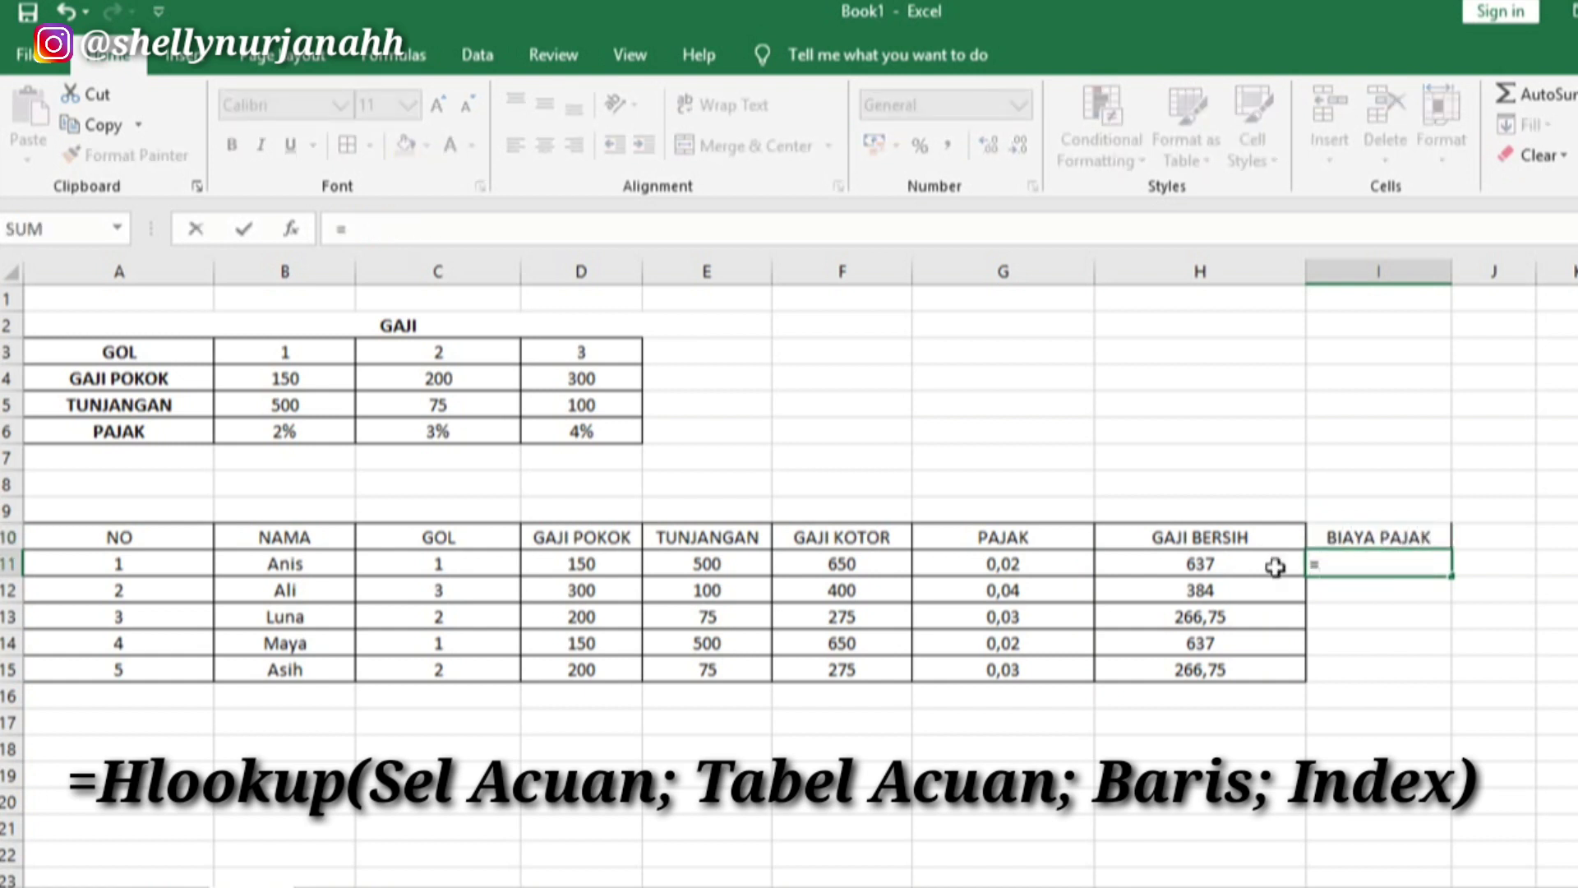
{"action": "left_click", "coordinate": [1030, 566]}
{"action": "type", "text": "*"}
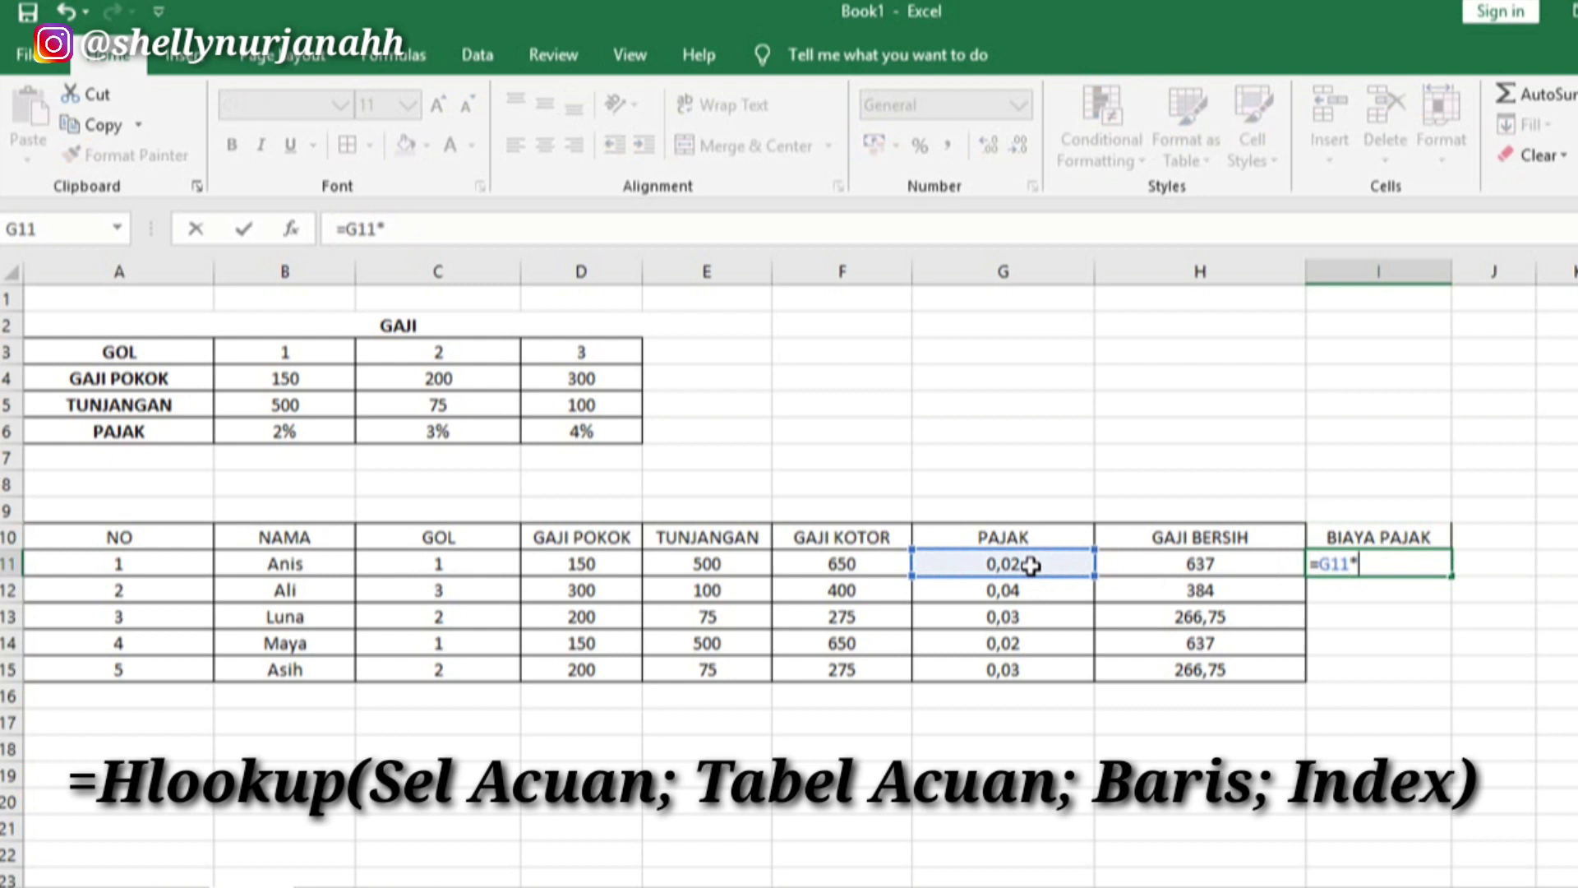
{"action": "left_click", "coordinate": [836, 588]}
{"action": "left_click", "coordinate": [841, 564]}
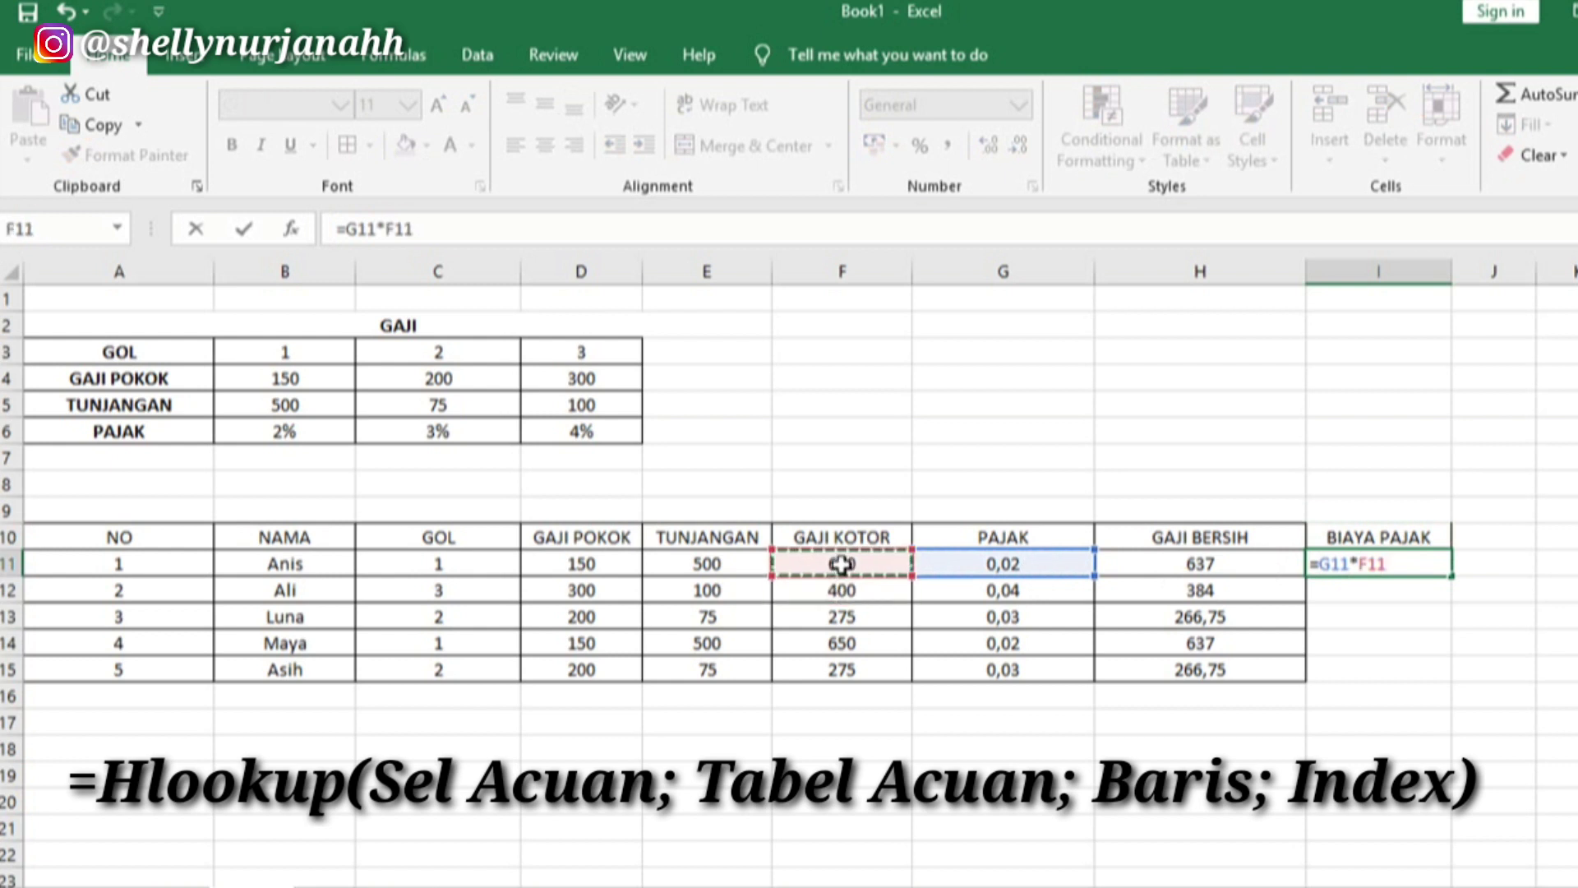
{"action": "key", "text": "Return"}
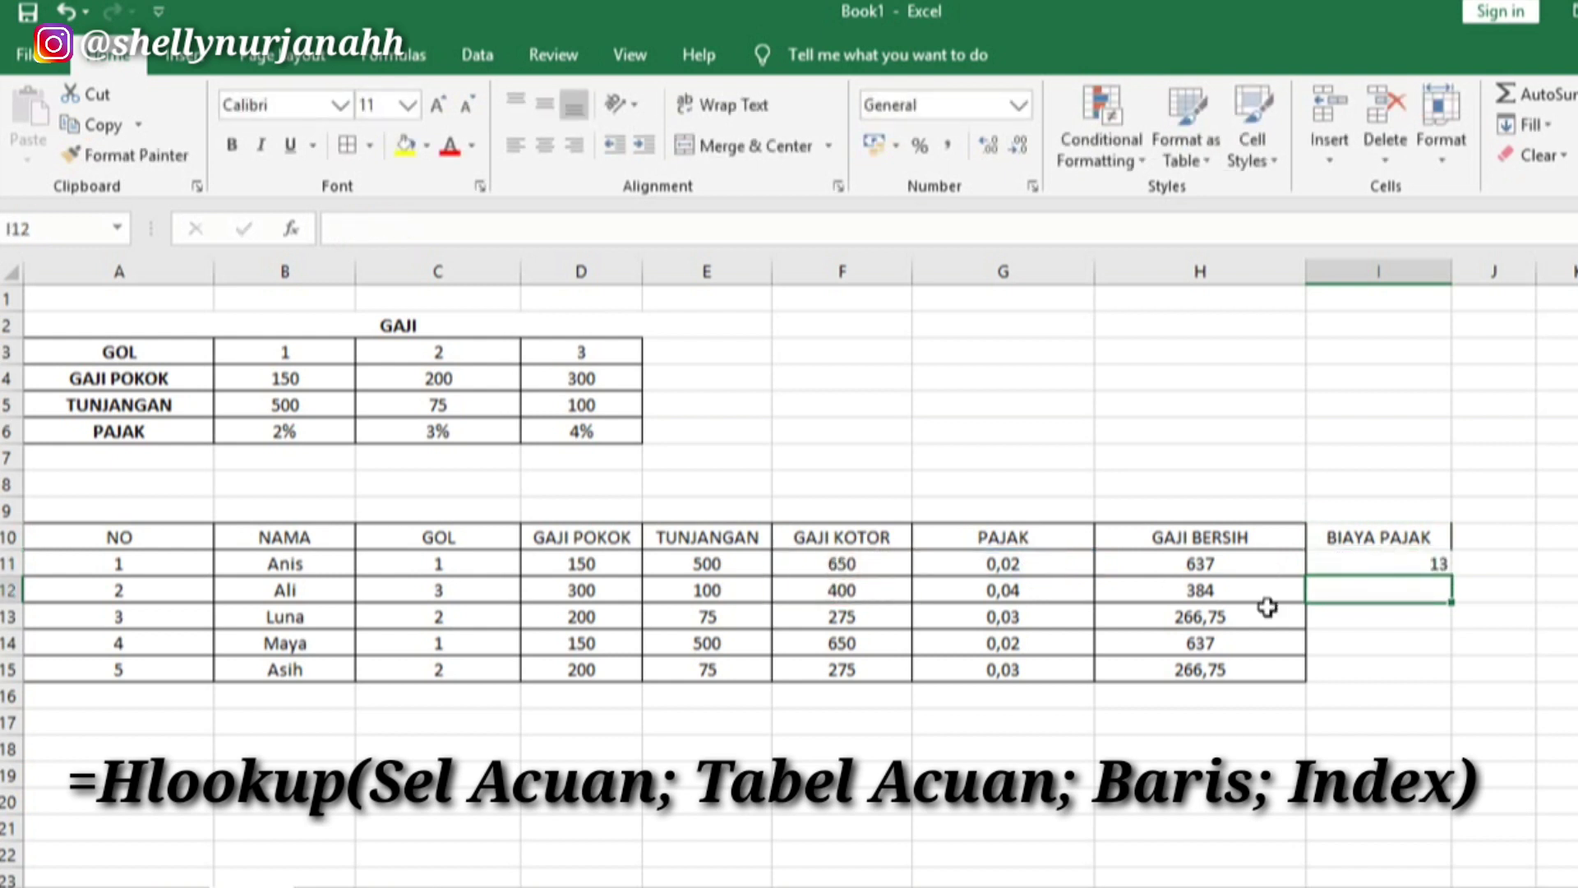
{"action": "left_click", "coordinate": [1426, 563]}
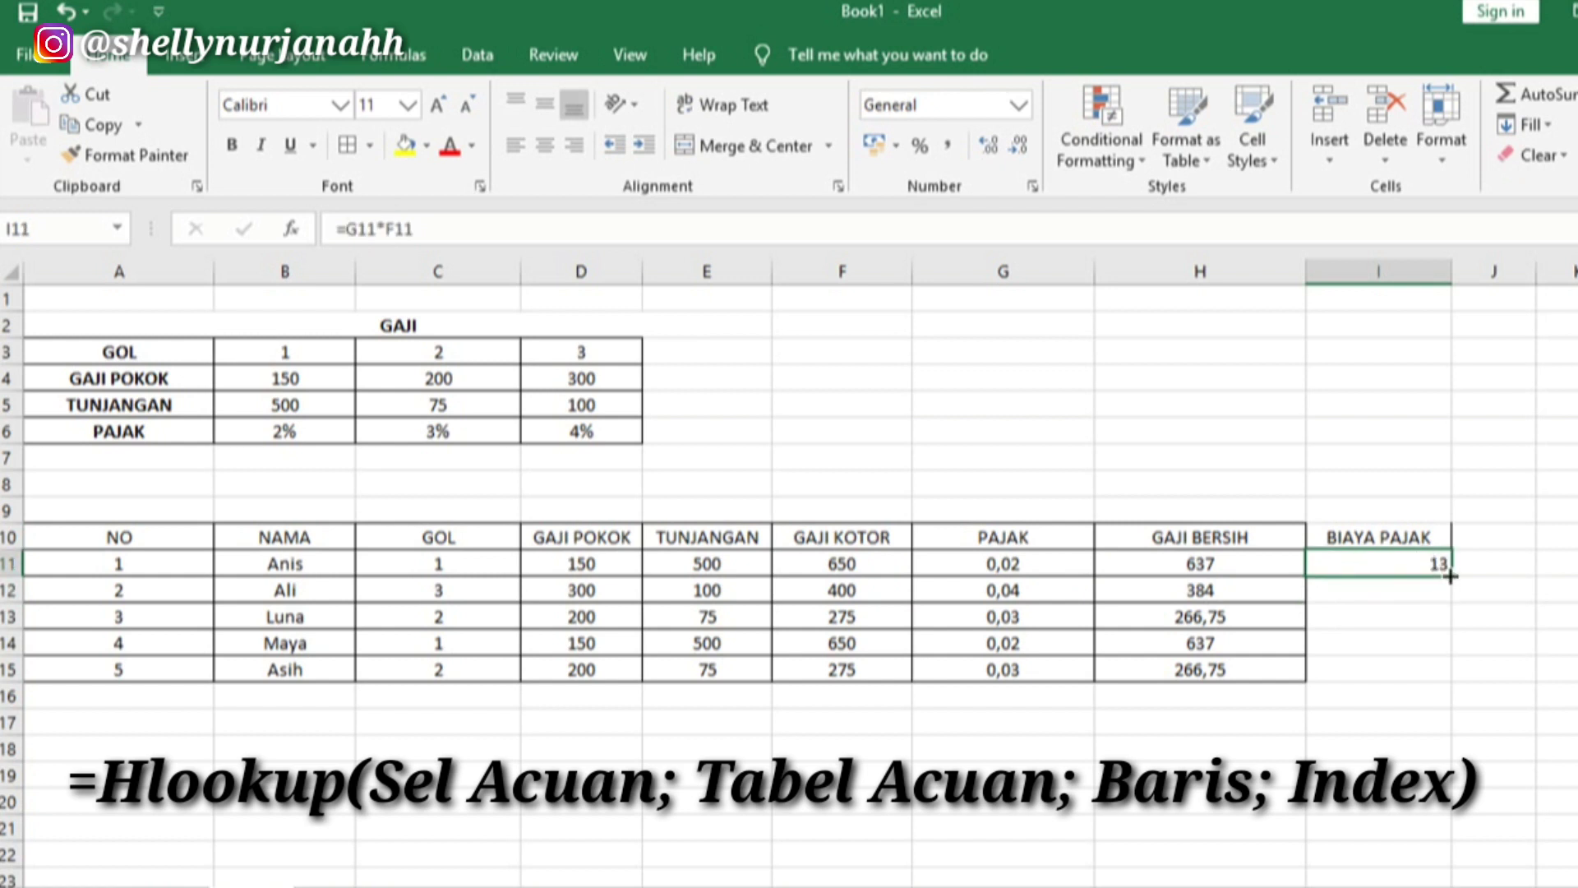
{"action": "left_click_drag", "start_coordinate": [1449, 576], "coordinate": [1450, 682]}
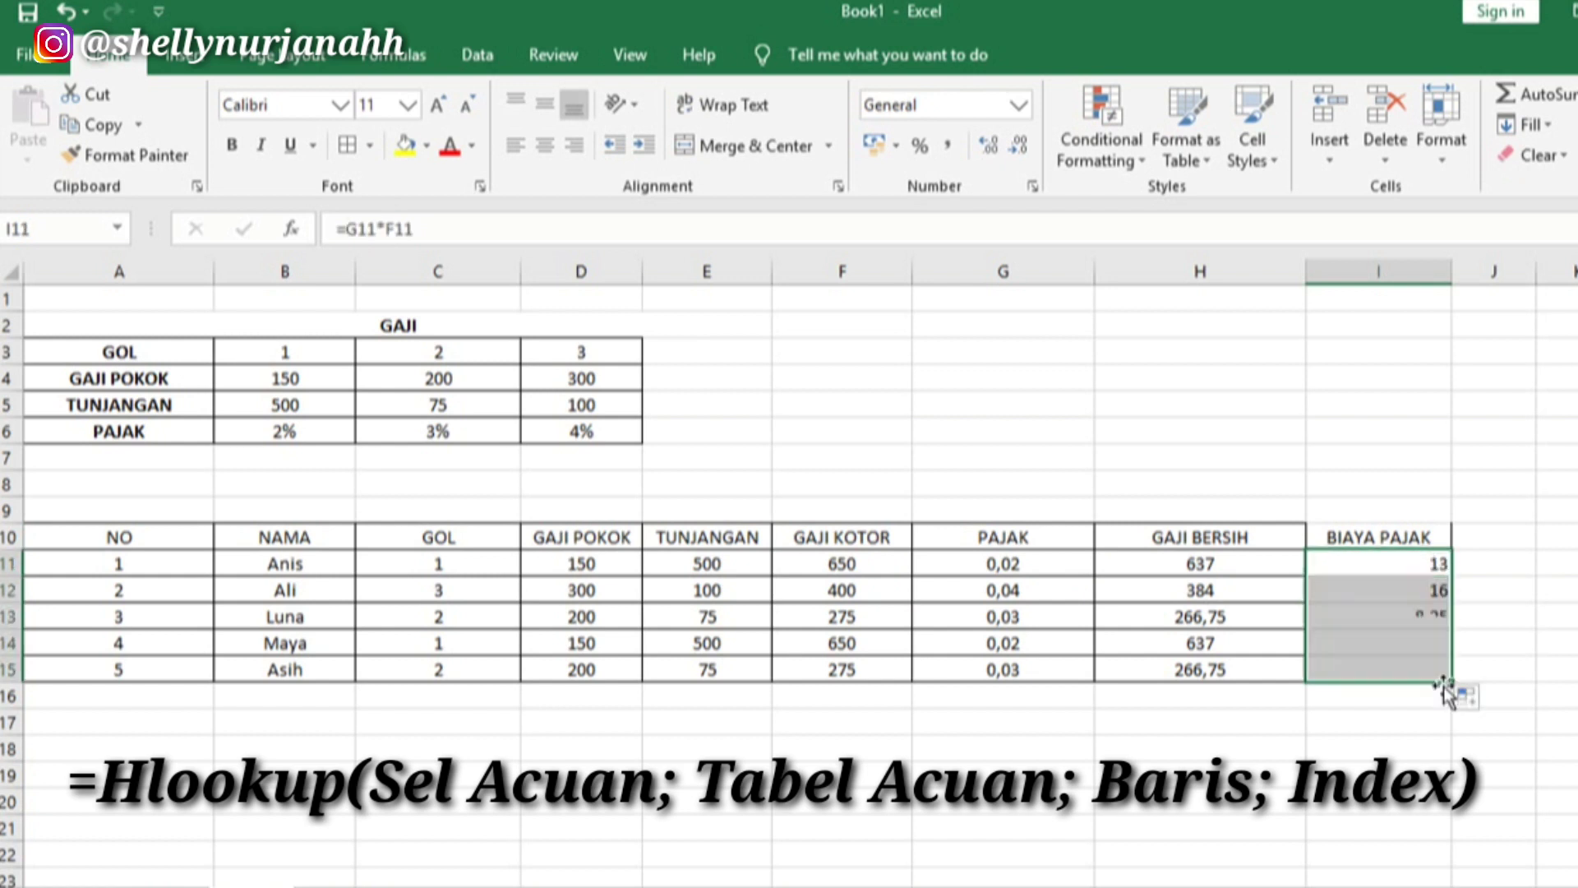
Step: Enter =I11+H11 in J11 to add the tax cost back to the net pay as a check
{"action": "left_click", "coordinate": [1488, 536]}
{"action": "left_click", "coordinate": [1488, 567]}
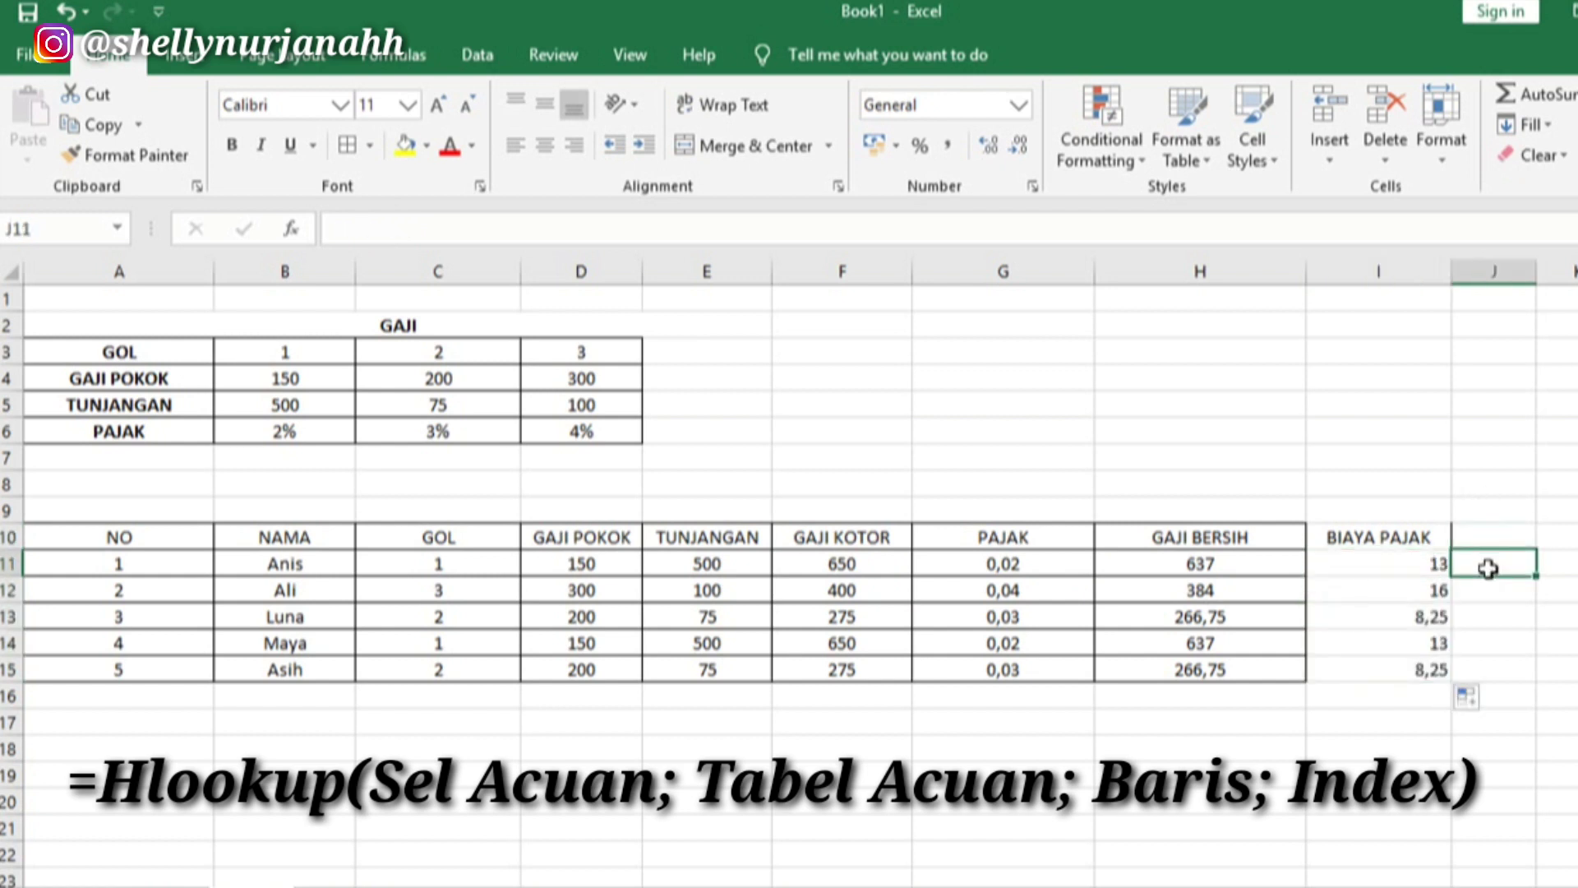
{"action": "type", "text": "="}
{"action": "left_click", "coordinate": [1400, 573]}
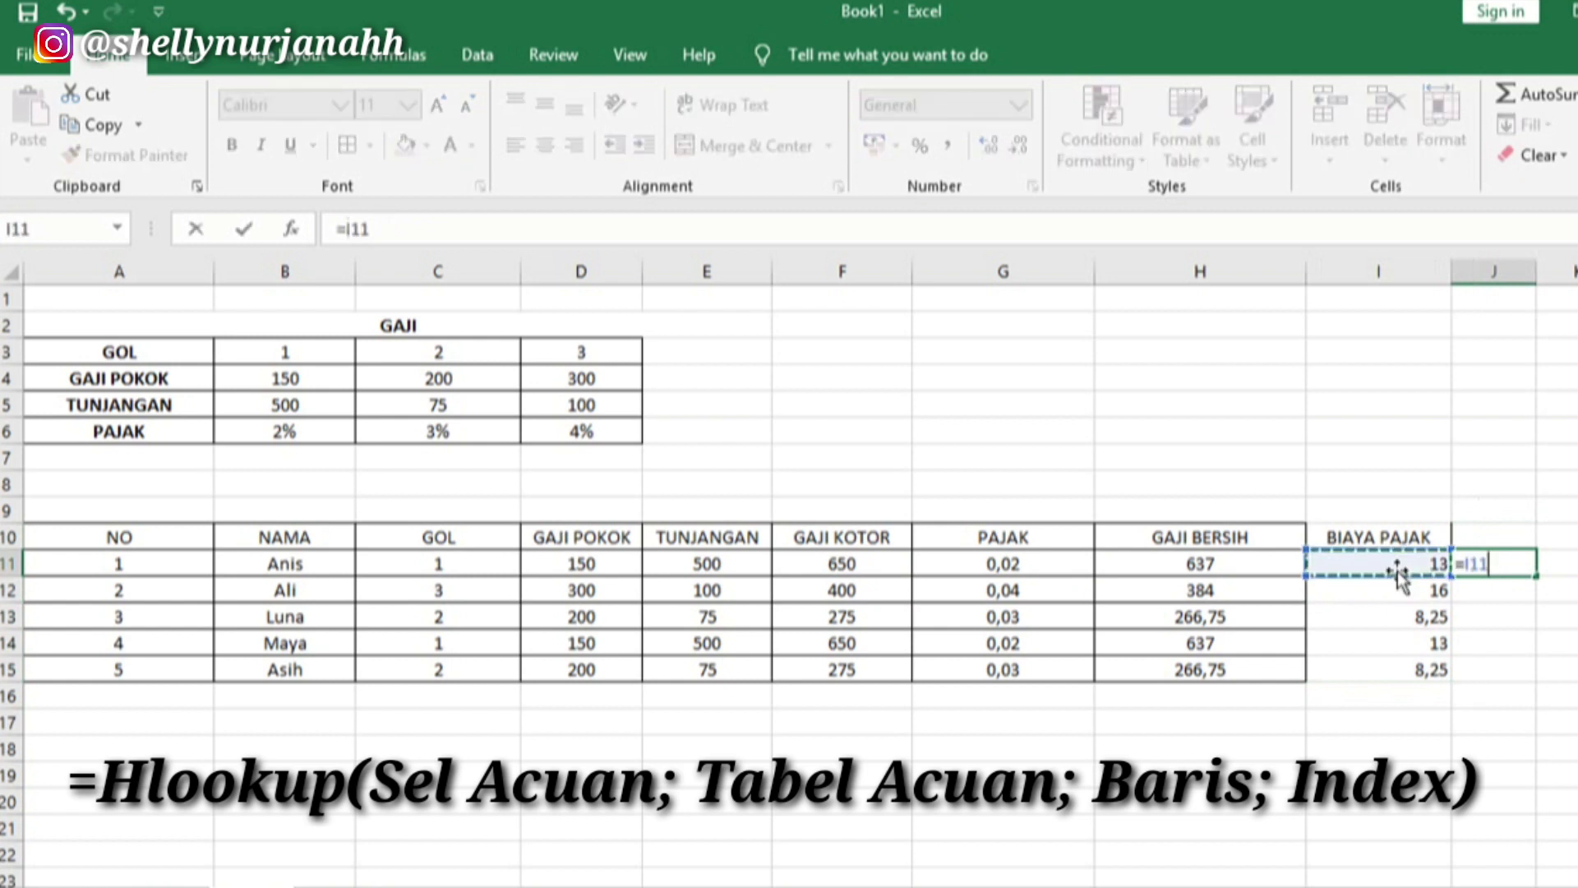
{"action": "type", "text": "+"}
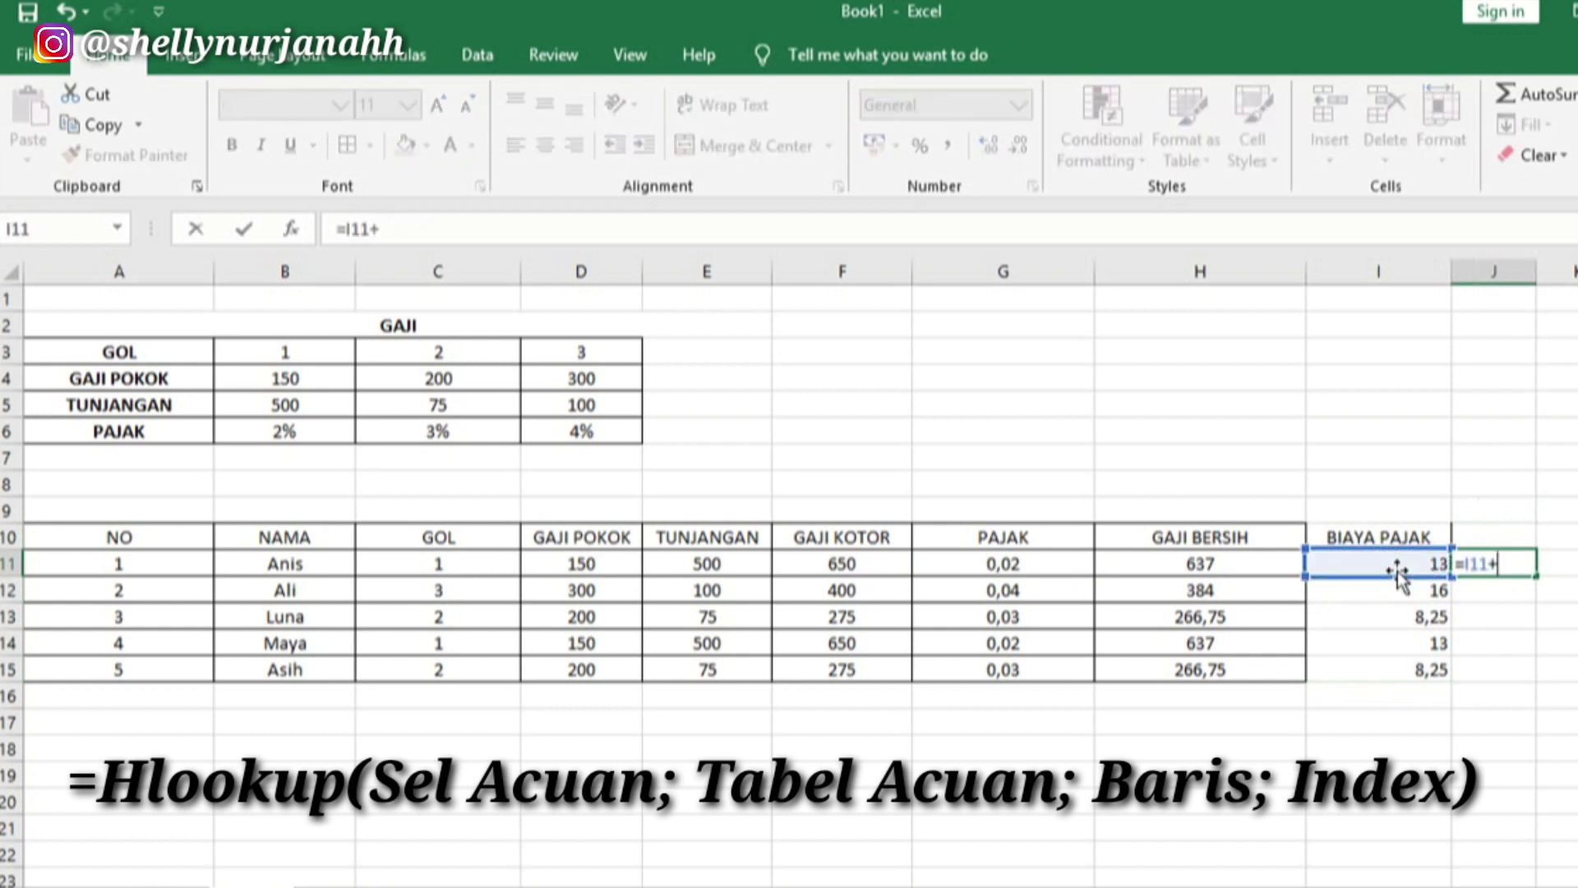
{"action": "left_click", "coordinate": [1209, 562]}
{"action": "key", "text": "Return"}
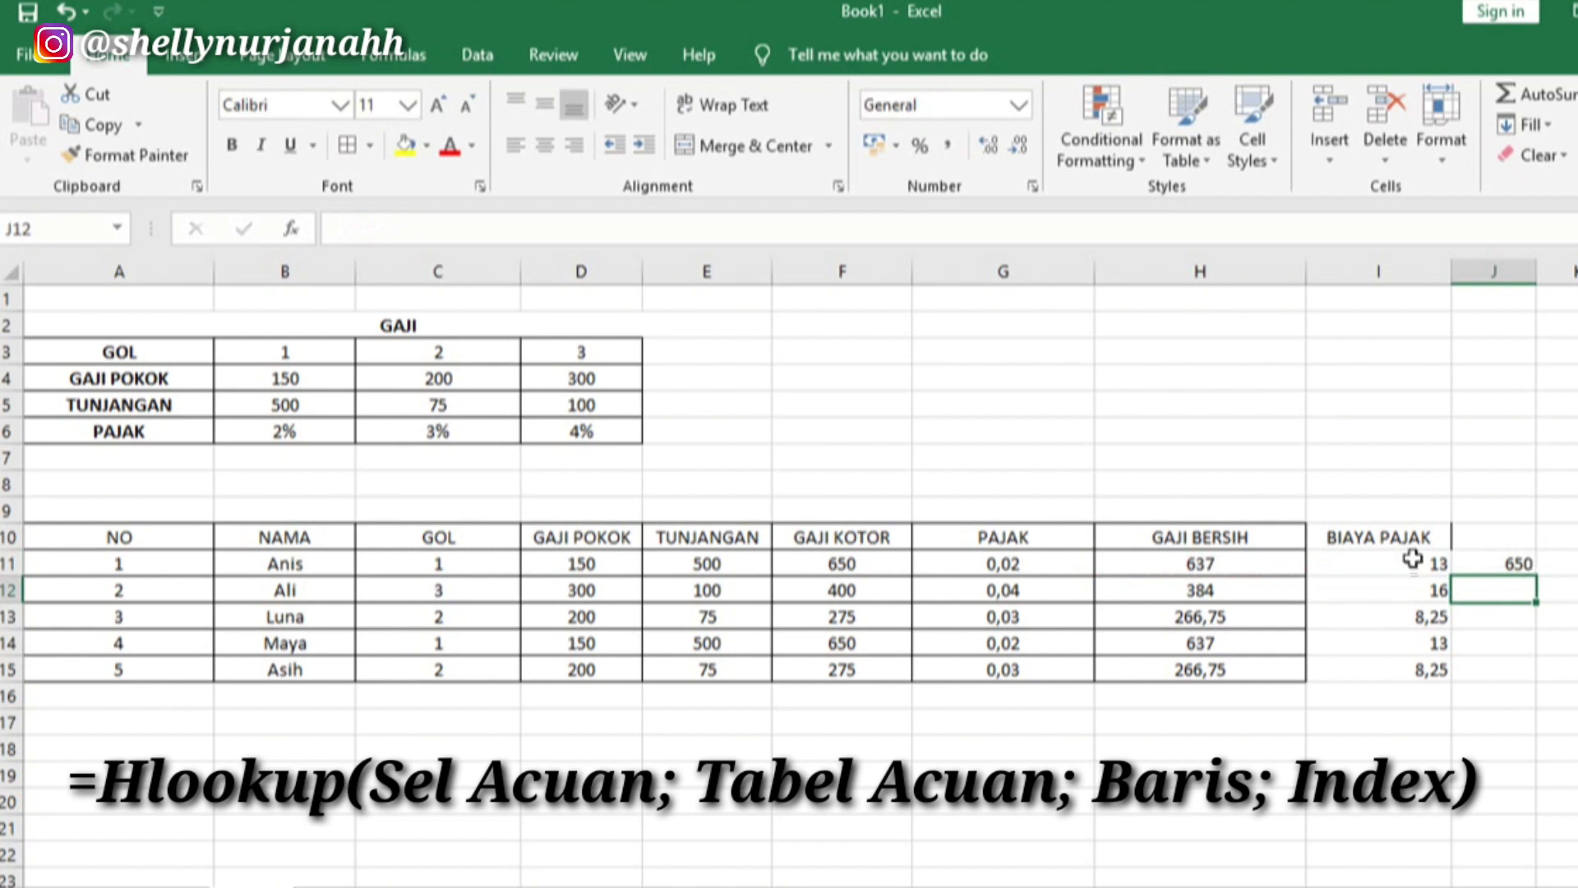
Step: Clear the check formula from J11 beside the BIAYA PAJAK column
{"action": "left_click", "coordinate": [1475, 533]}
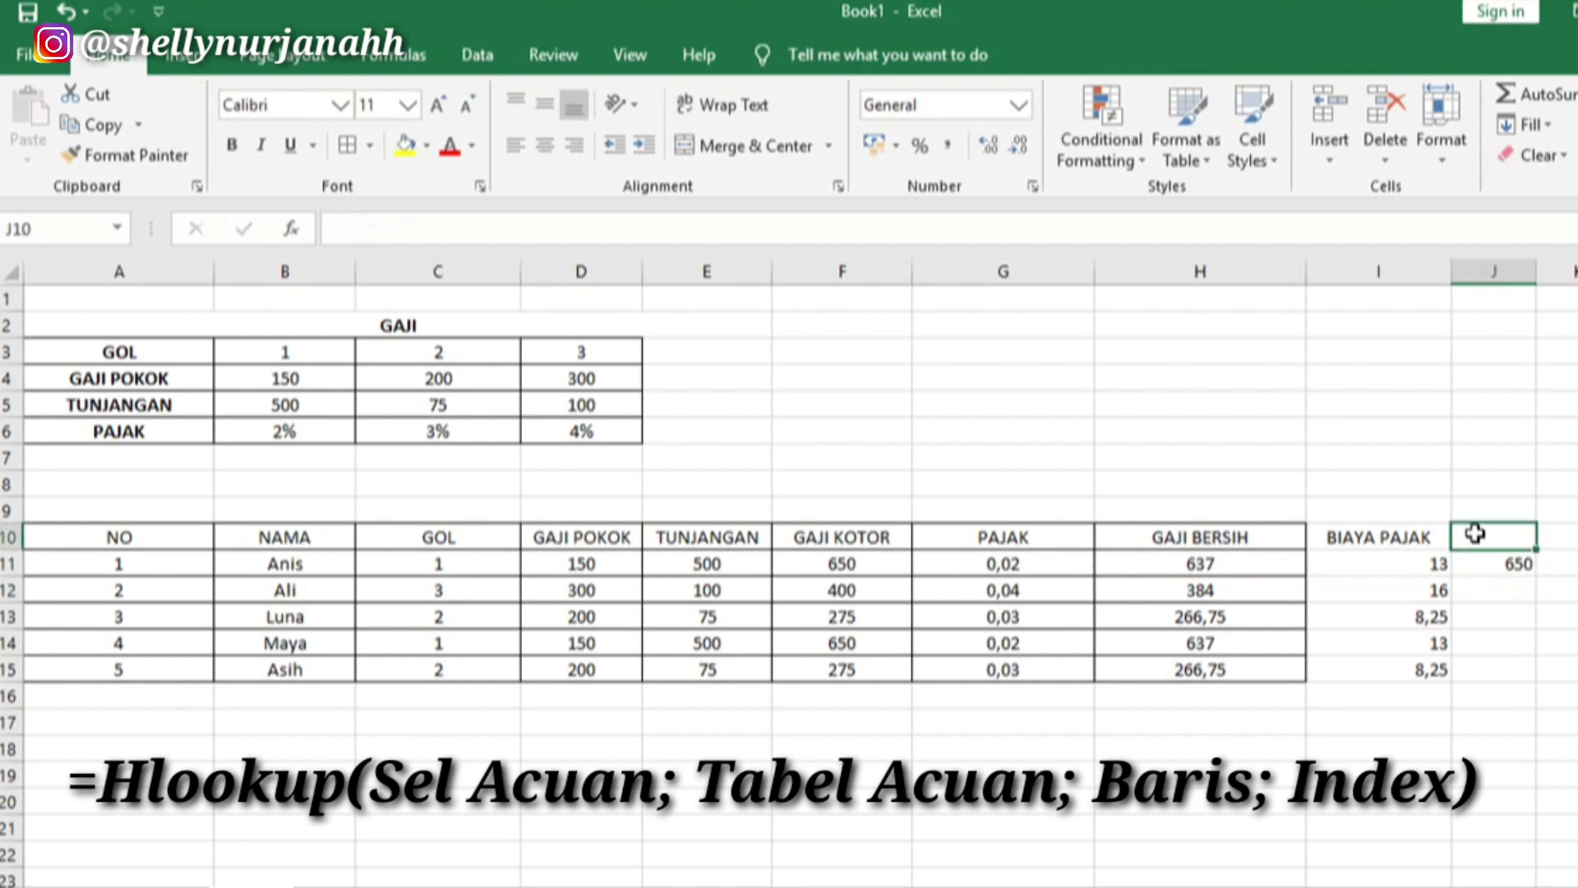
{"action": "left_click", "coordinate": [1512, 568]}
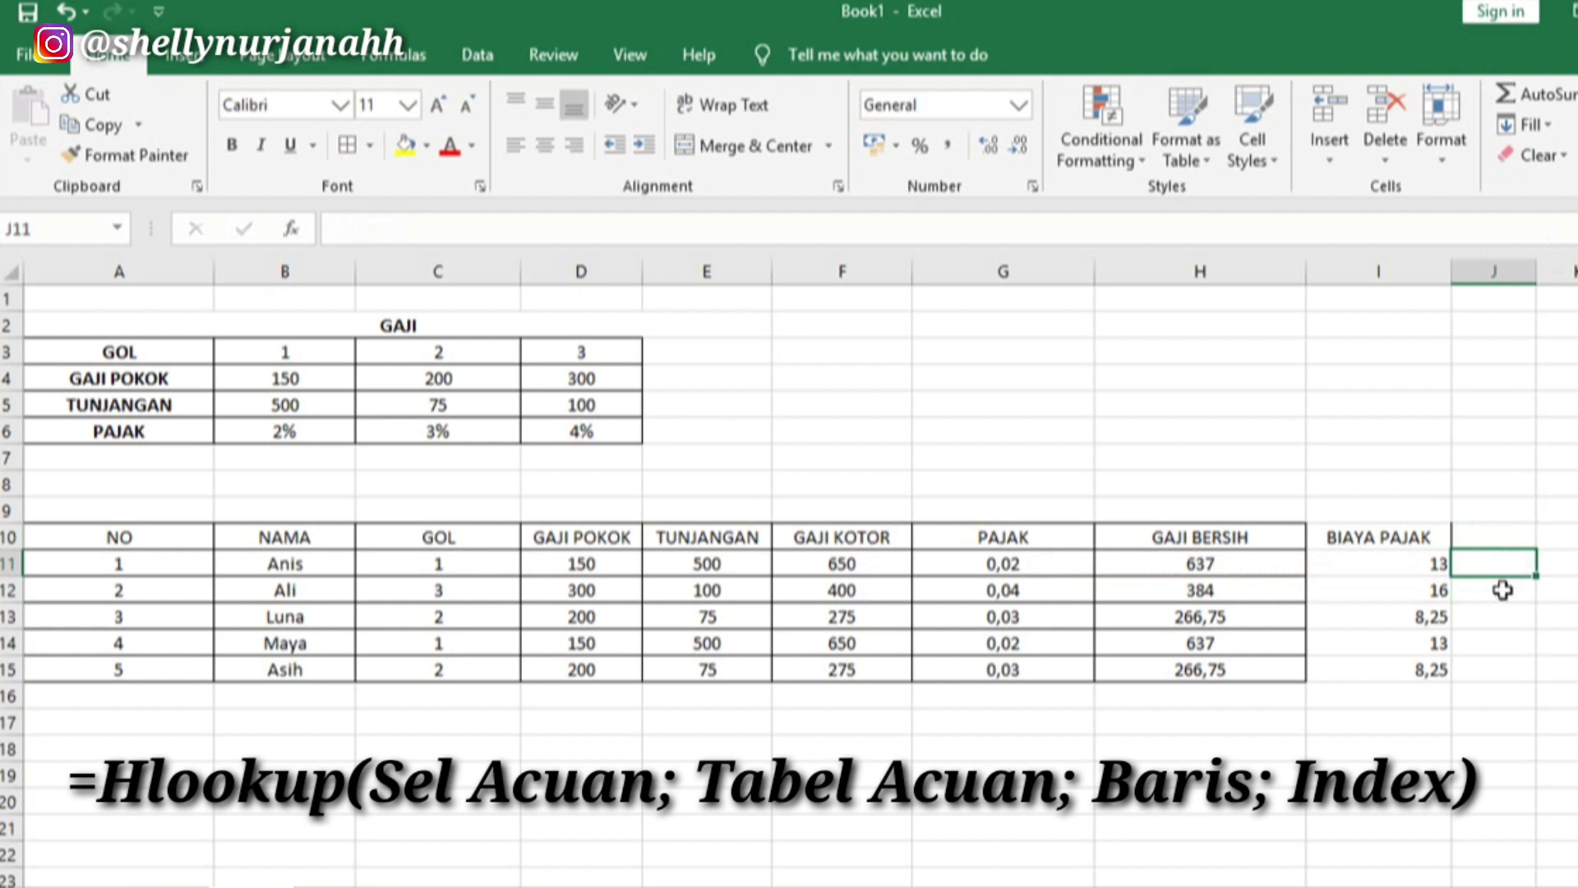
{"action": "left_click", "coordinate": [1457, 718]}
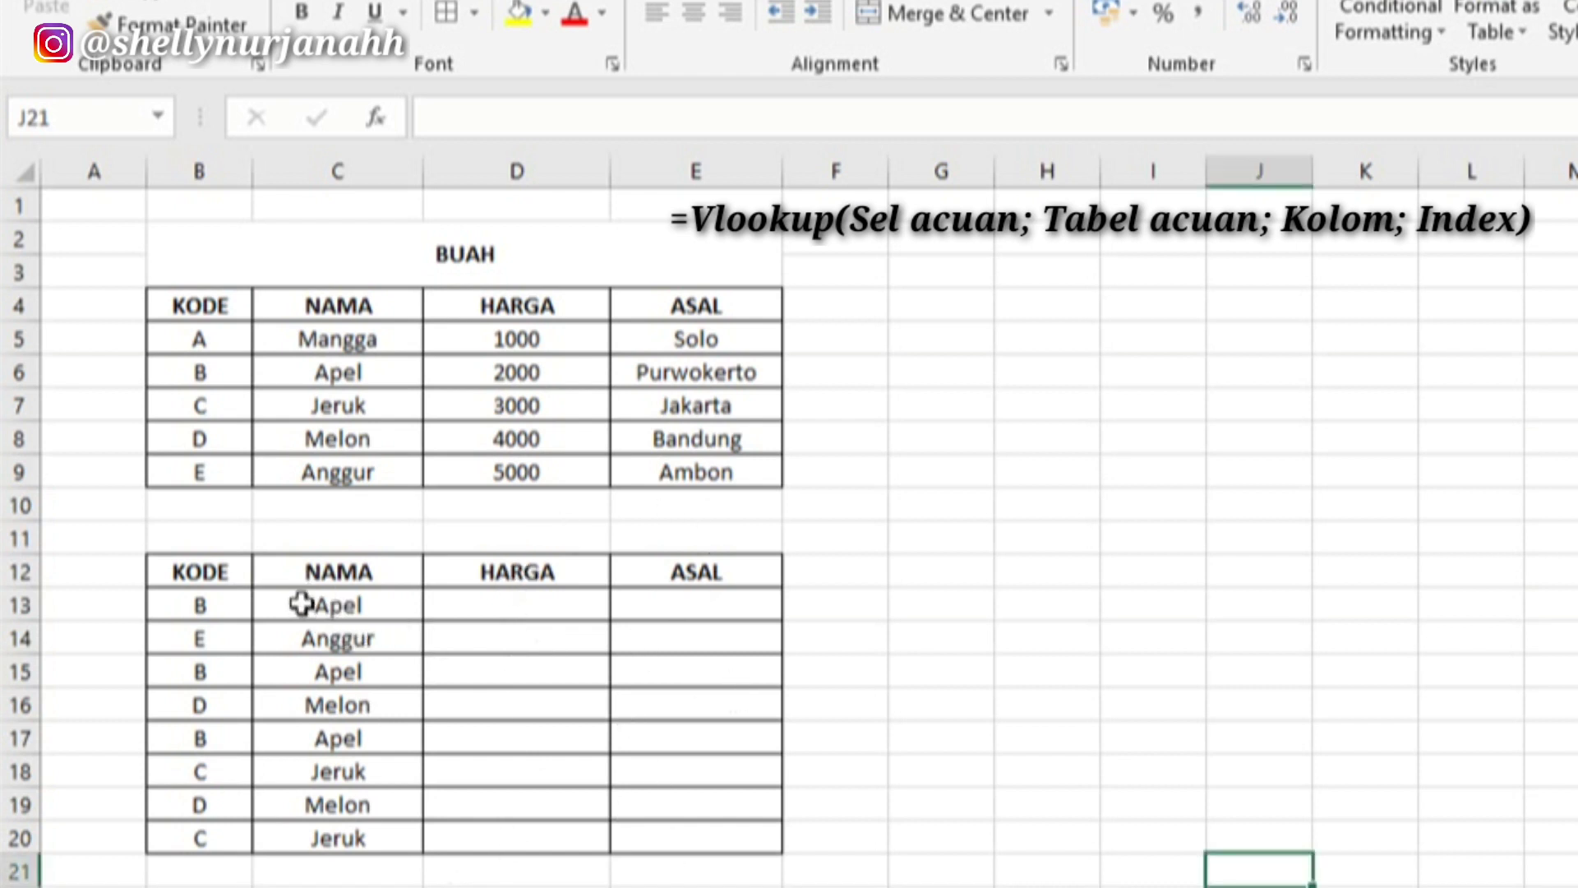
Step: Clear the NAMA cells C13:C20 in the second table of the fruit worksheet
{"action": "left_click_drag", "start_coordinate": [303, 603], "coordinate": [370, 831]}
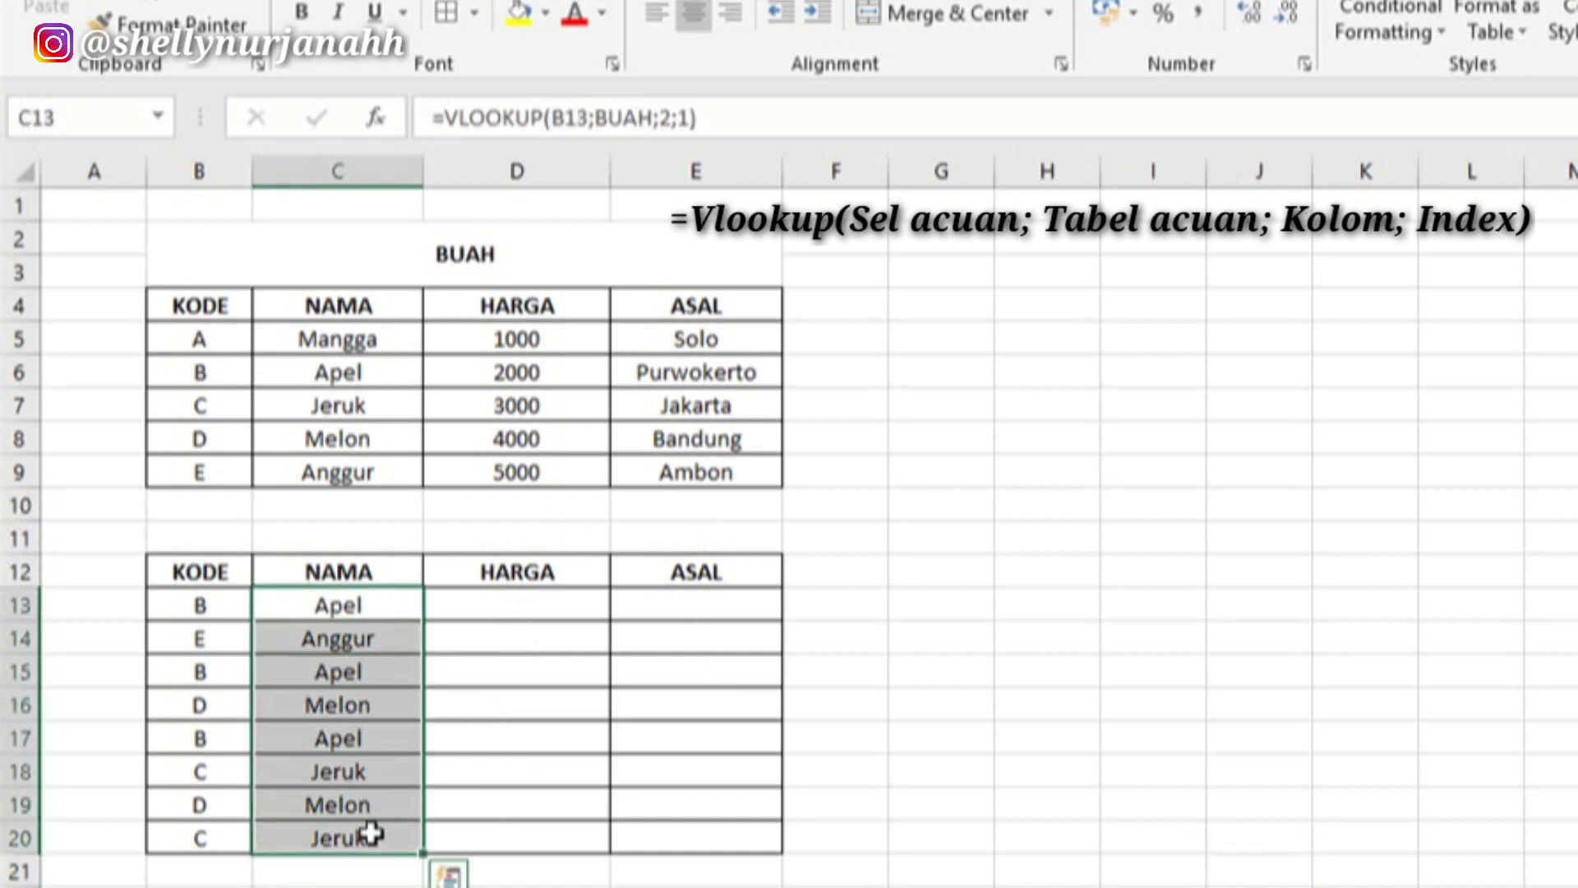
{"action": "key", "text": "Delete"}
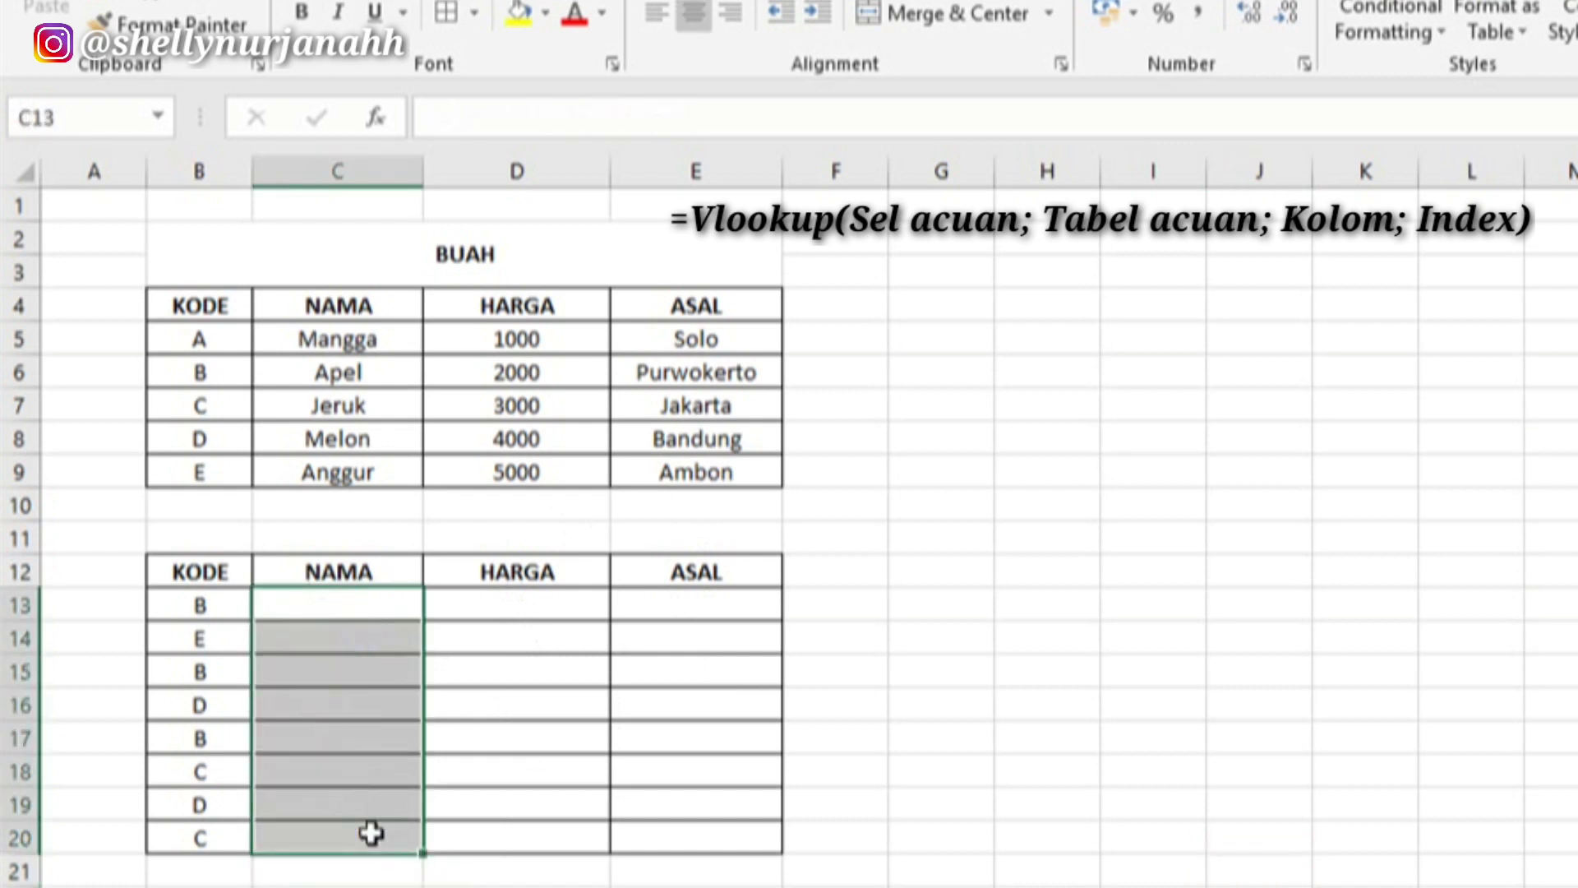
{"action": "left_click", "coordinate": [457, 617]}
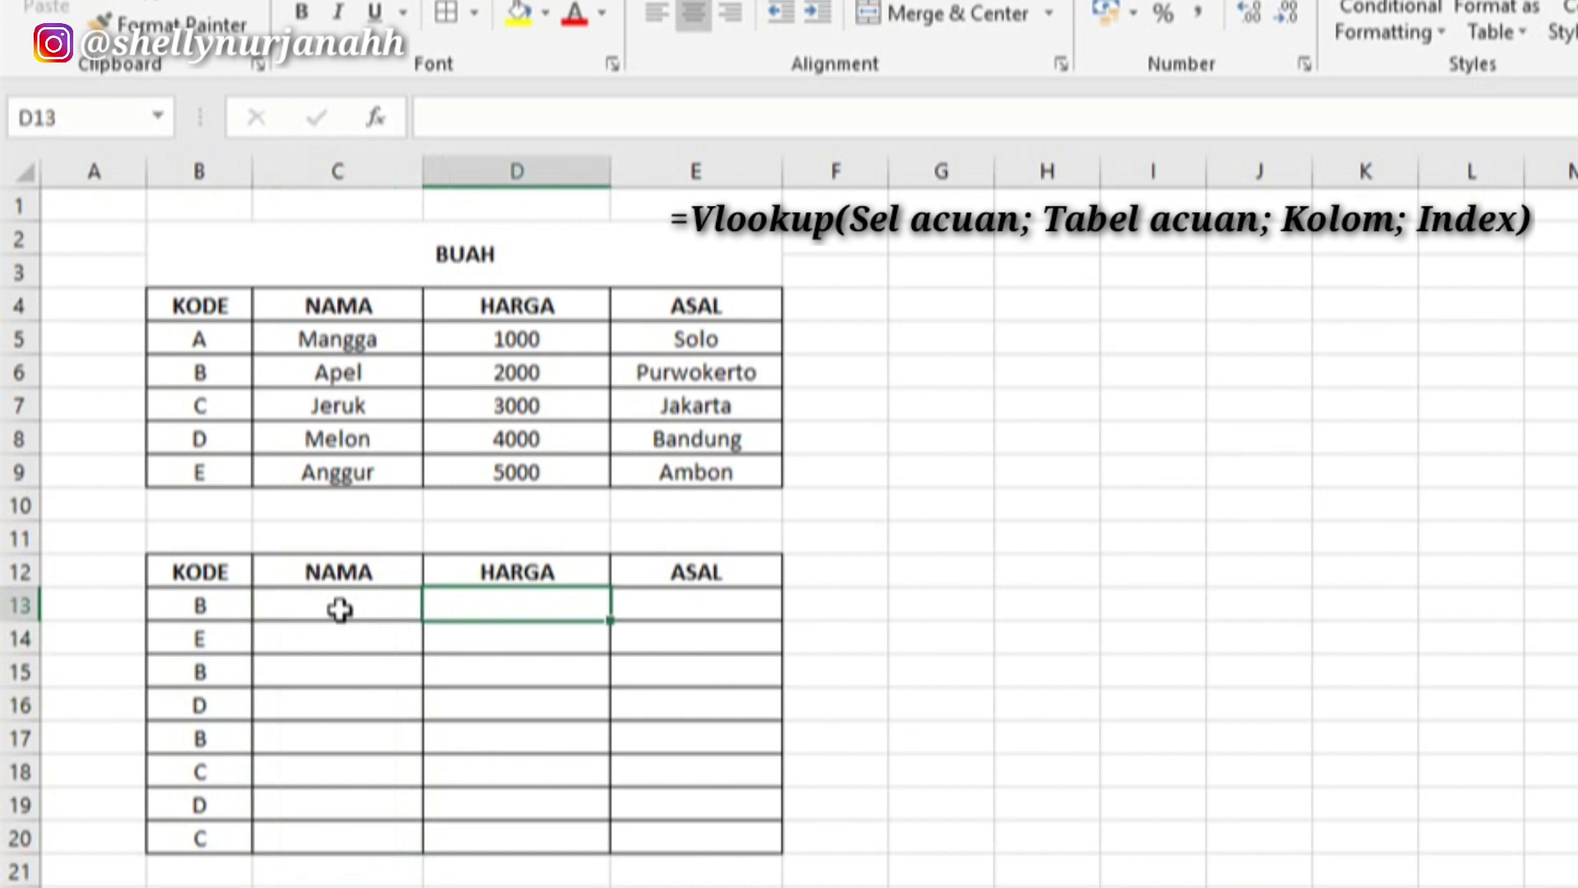
Step: Name the fruit reference table B4:E9, including its header row, as buah
{"action": "left_click_drag", "start_coordinate": [211, 306], "coordinate": [752, 475]}
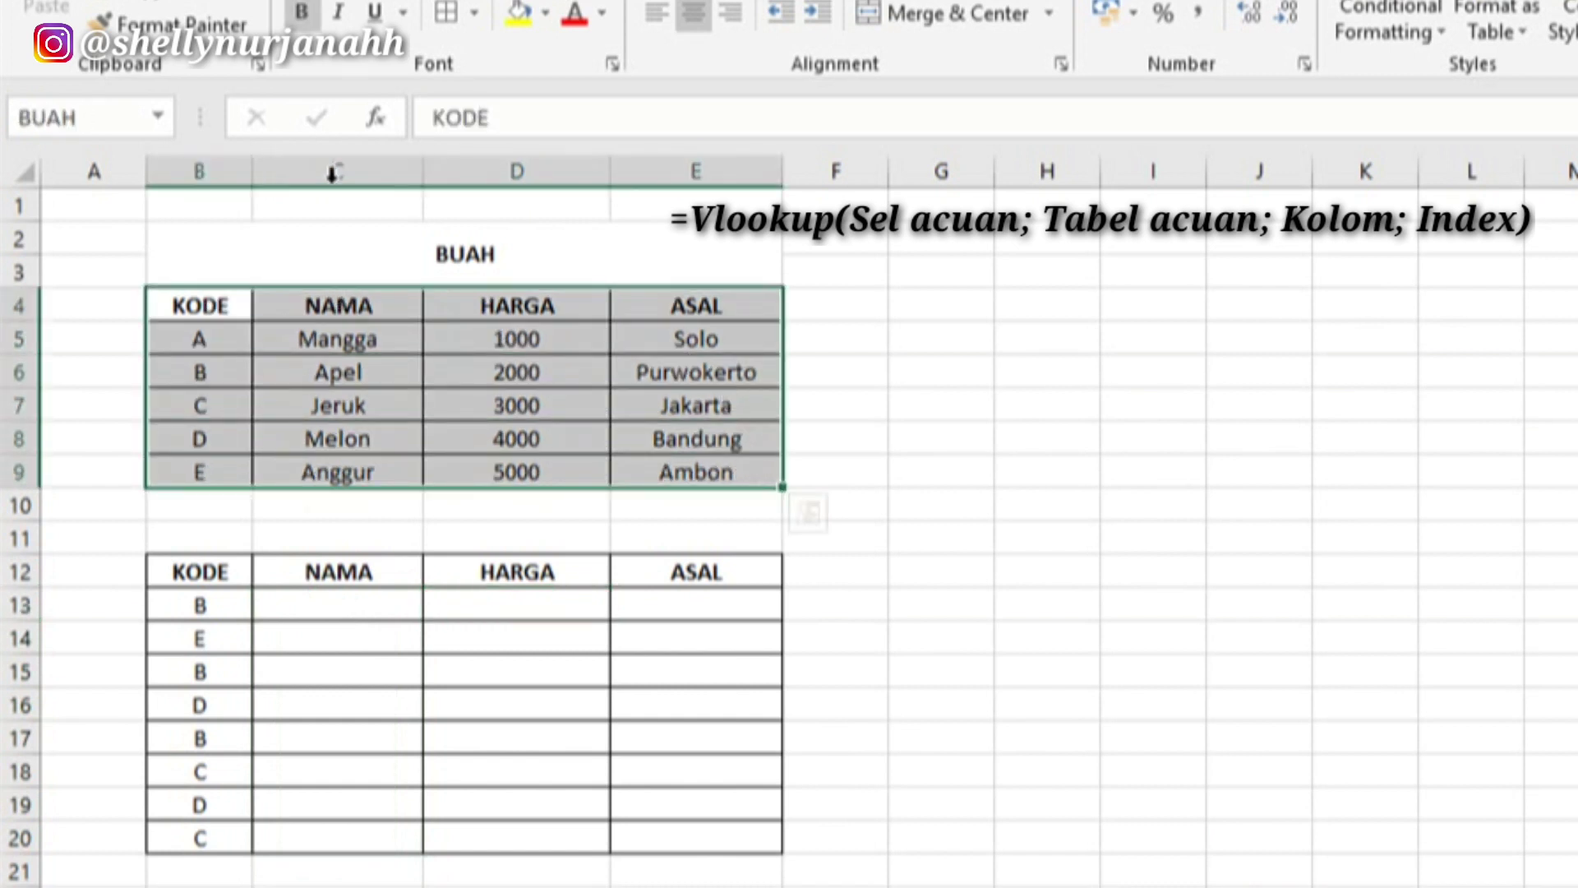
{"action": "left_click", "coordinate": [90, 116]}
{"action": "type", "text": "bu"}
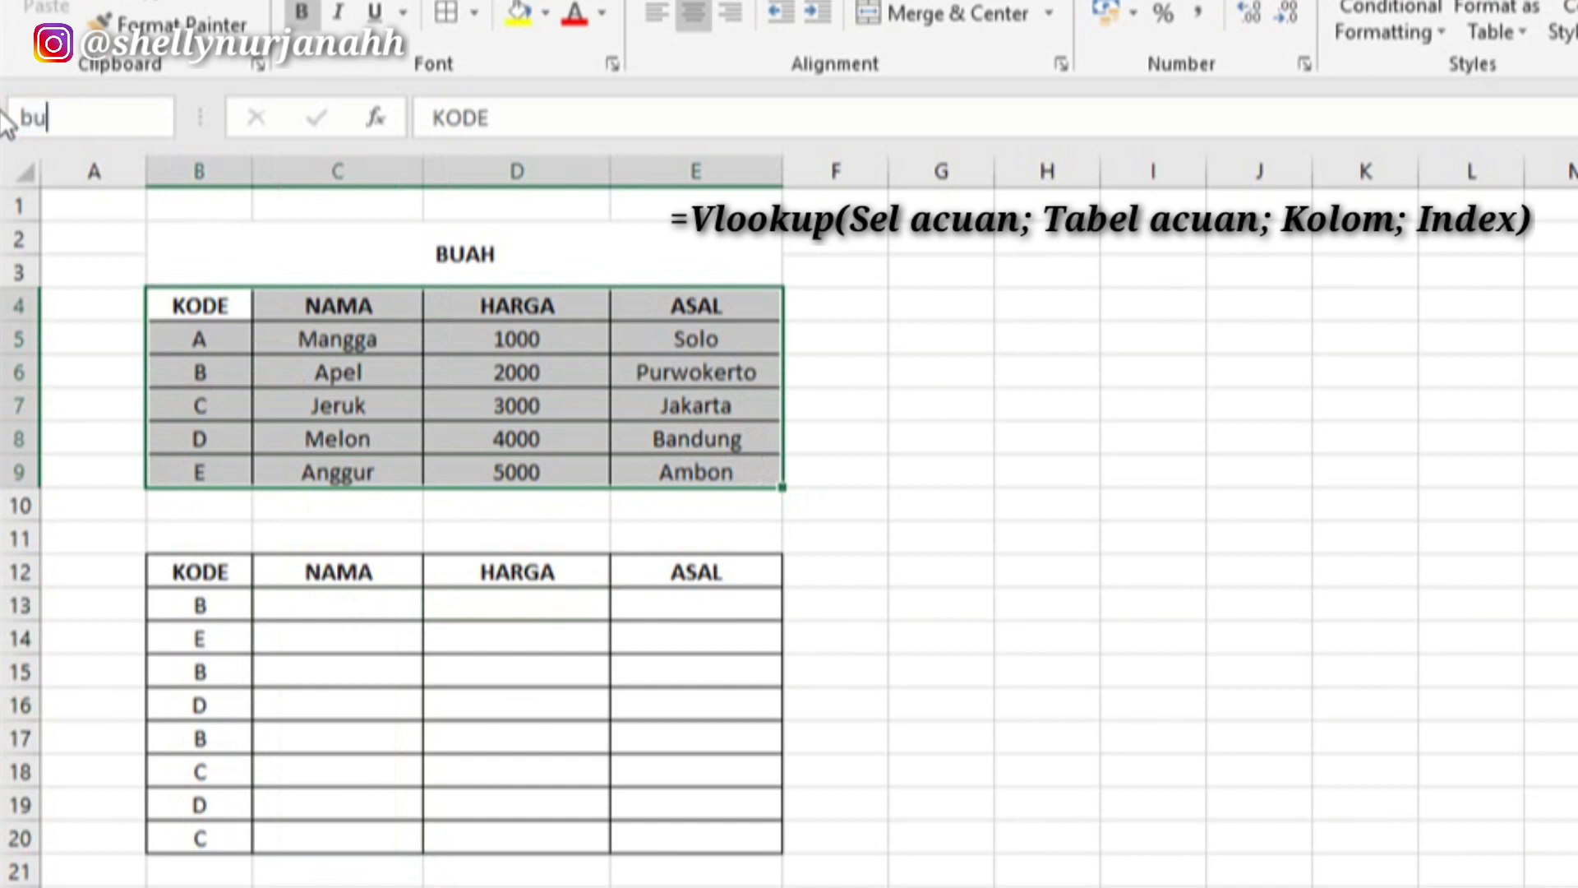
{"action": "type", "text": "ah"}
{"action": "key", "text": "Return"}
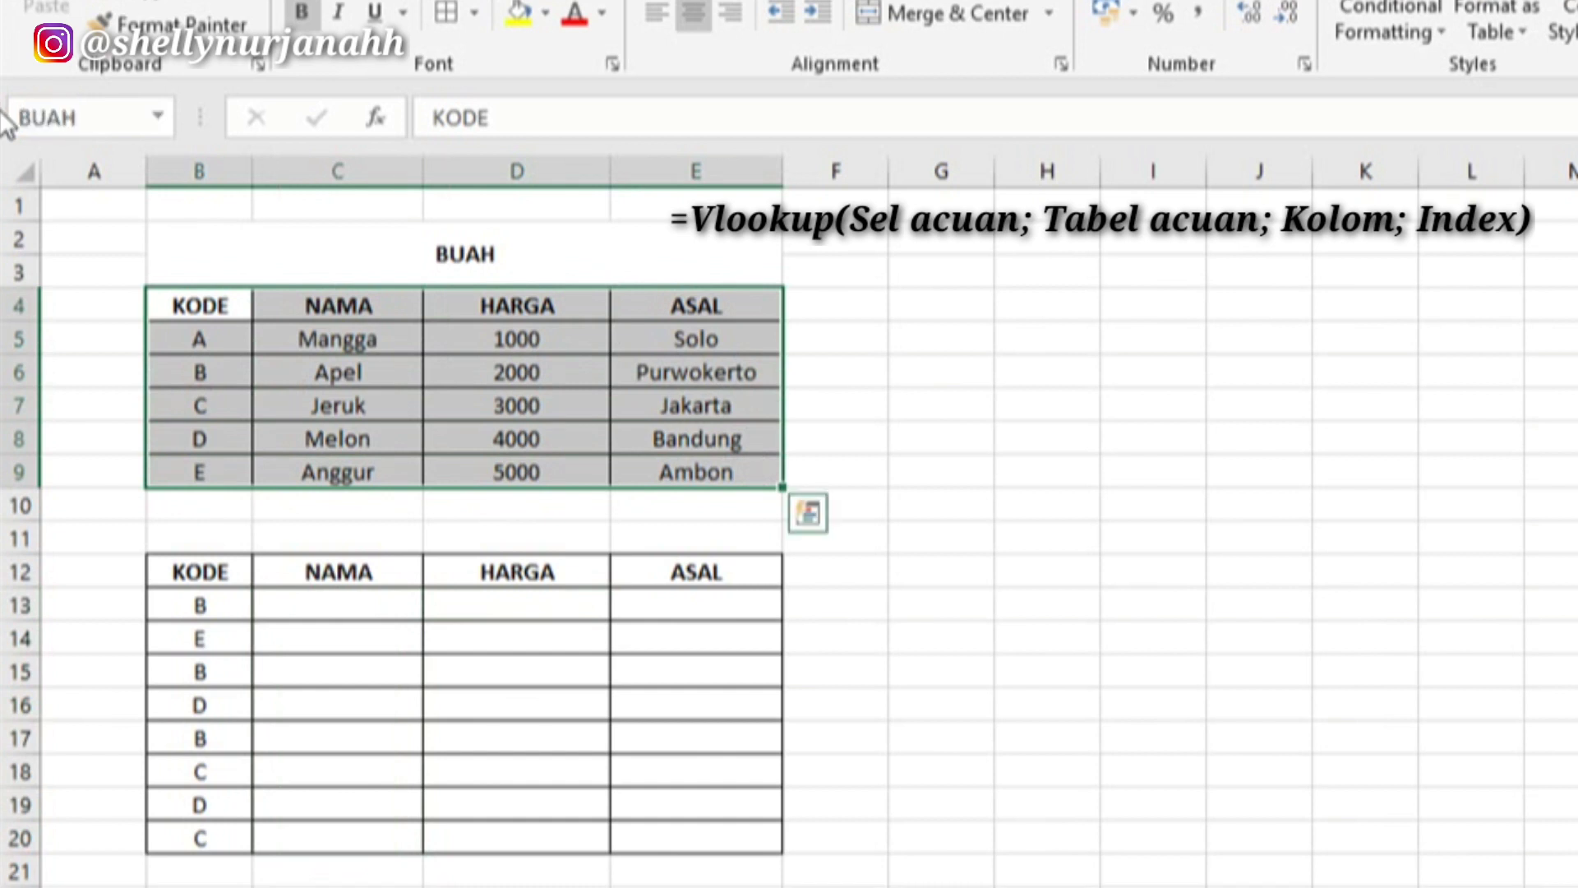
Step: Enter =VLOOKUP(B13;BUAH;2;1) in C13 for NAMA and fill the formula down to C20
{"action": "left_click", "coordinate": [321, 606]}
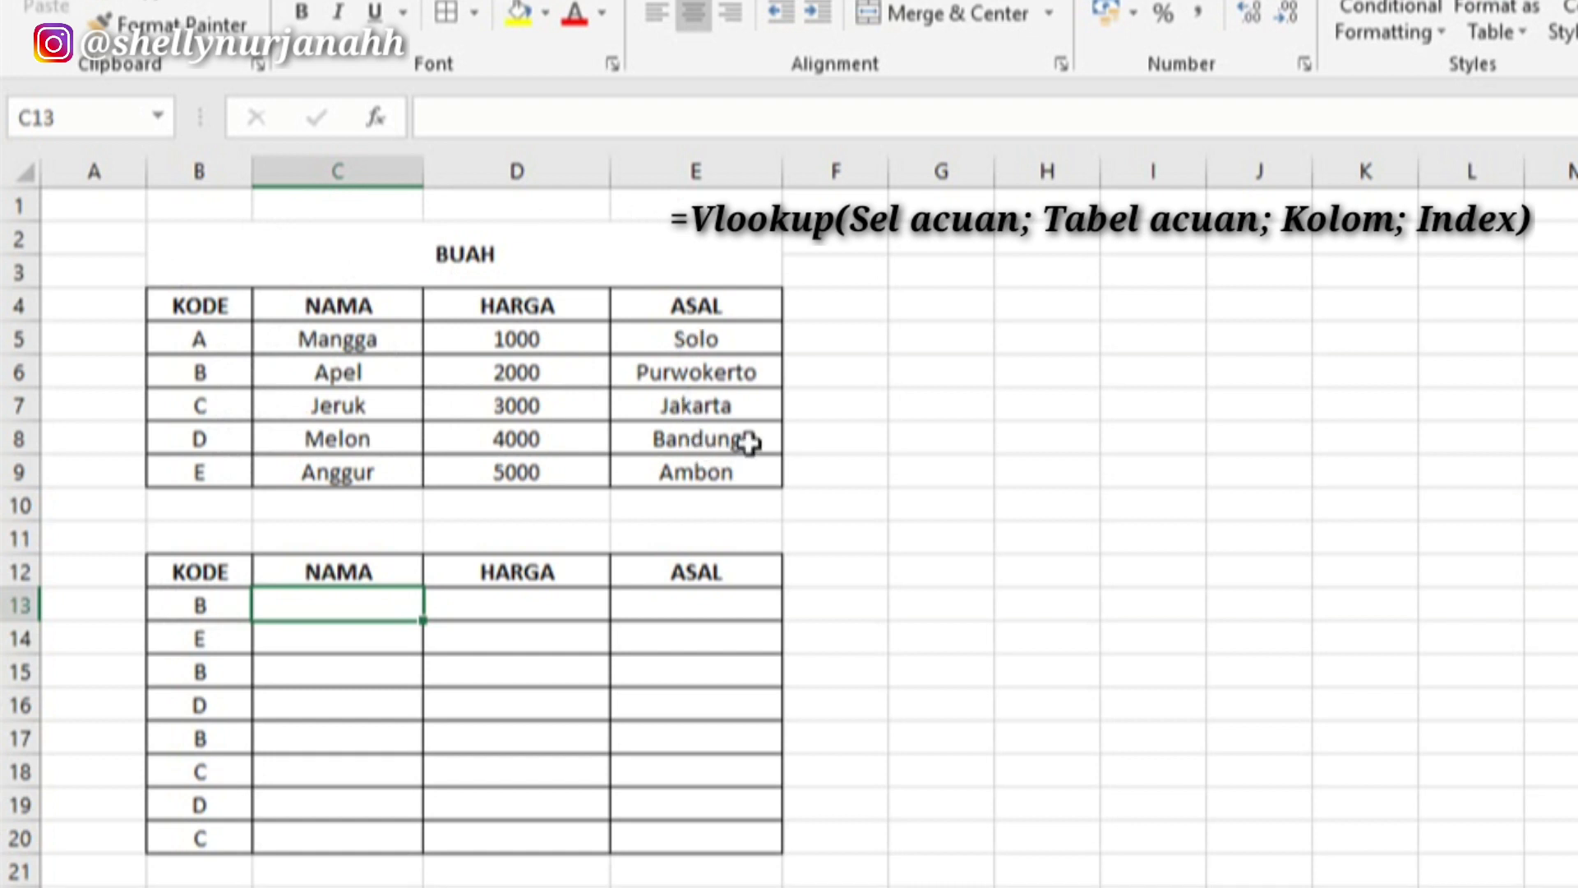
{"action": "left_click", "coordinate": [333, 643]}
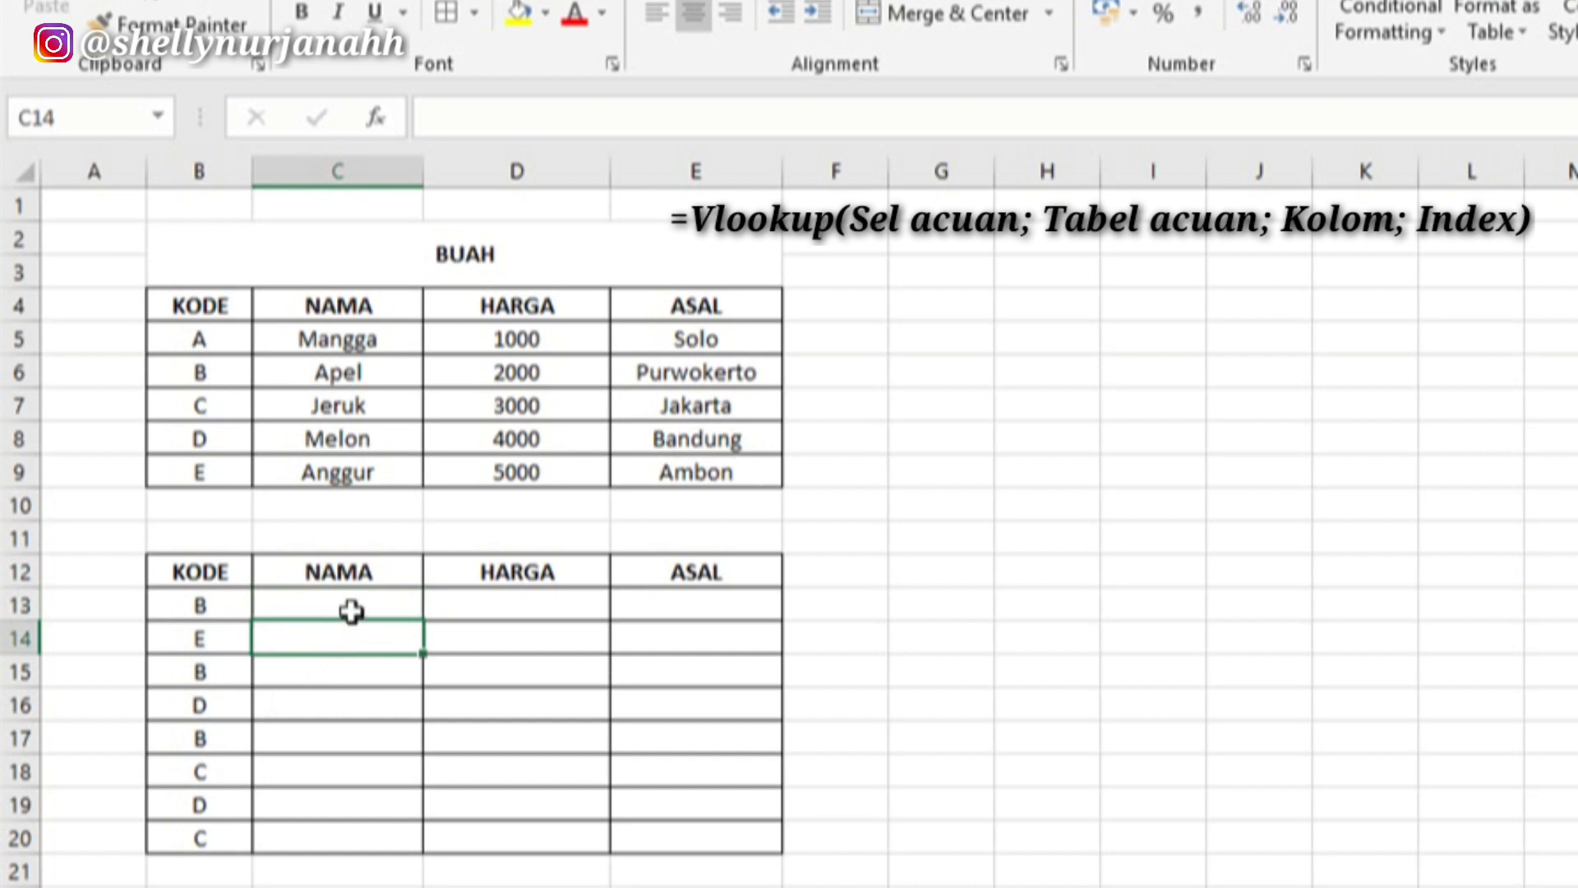
{"action": "left_click", "coordinate": [352, 612]}
{"action": "type", "text": "="}
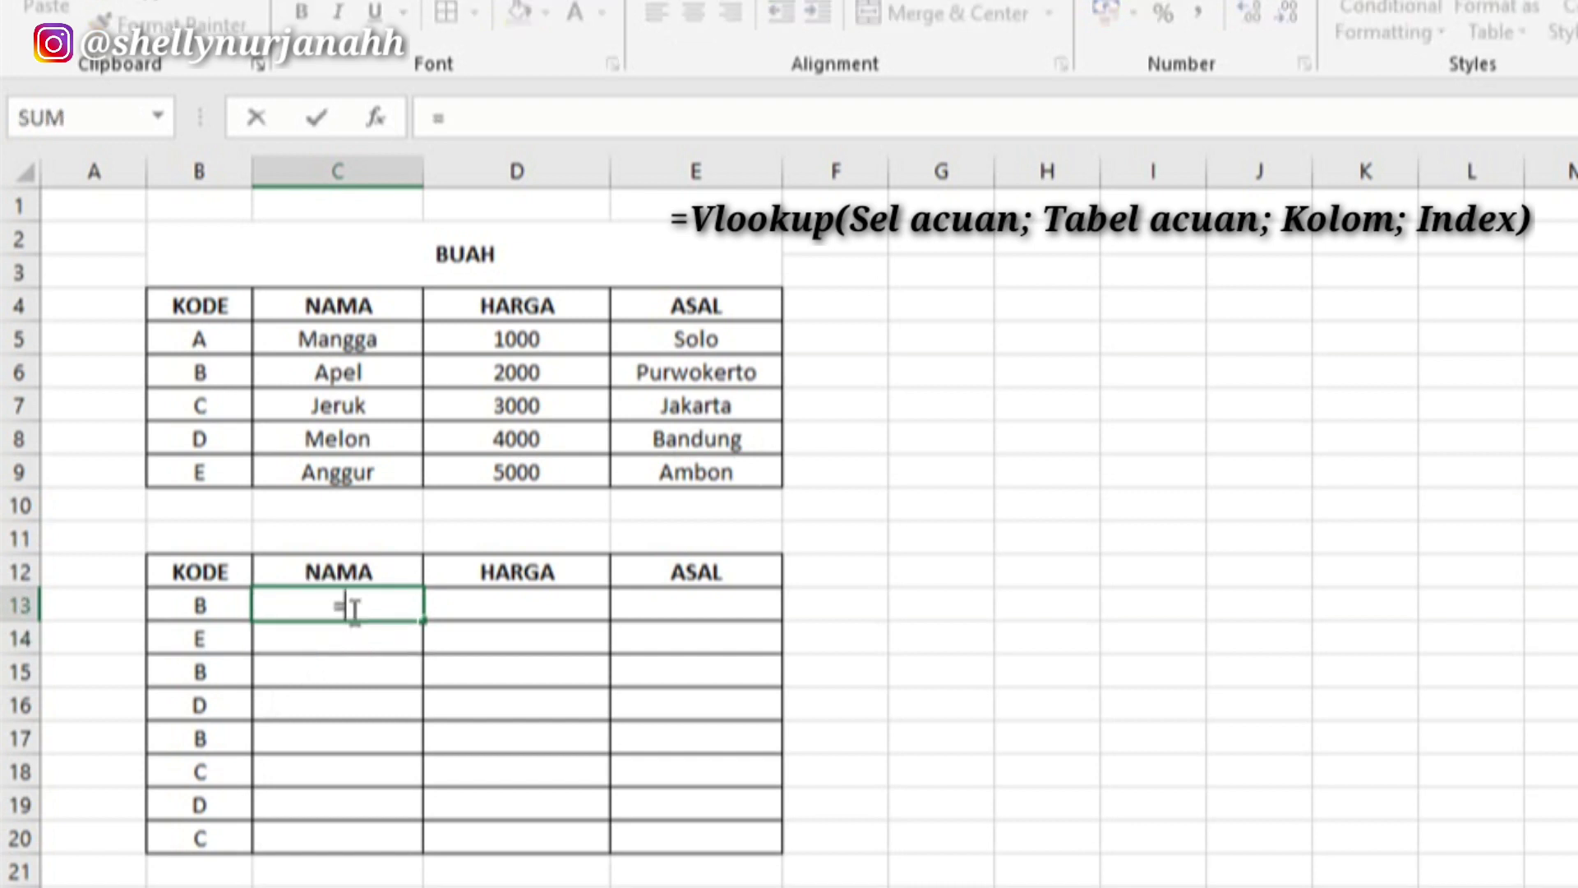
{"action": "type", "text": "vlo"}
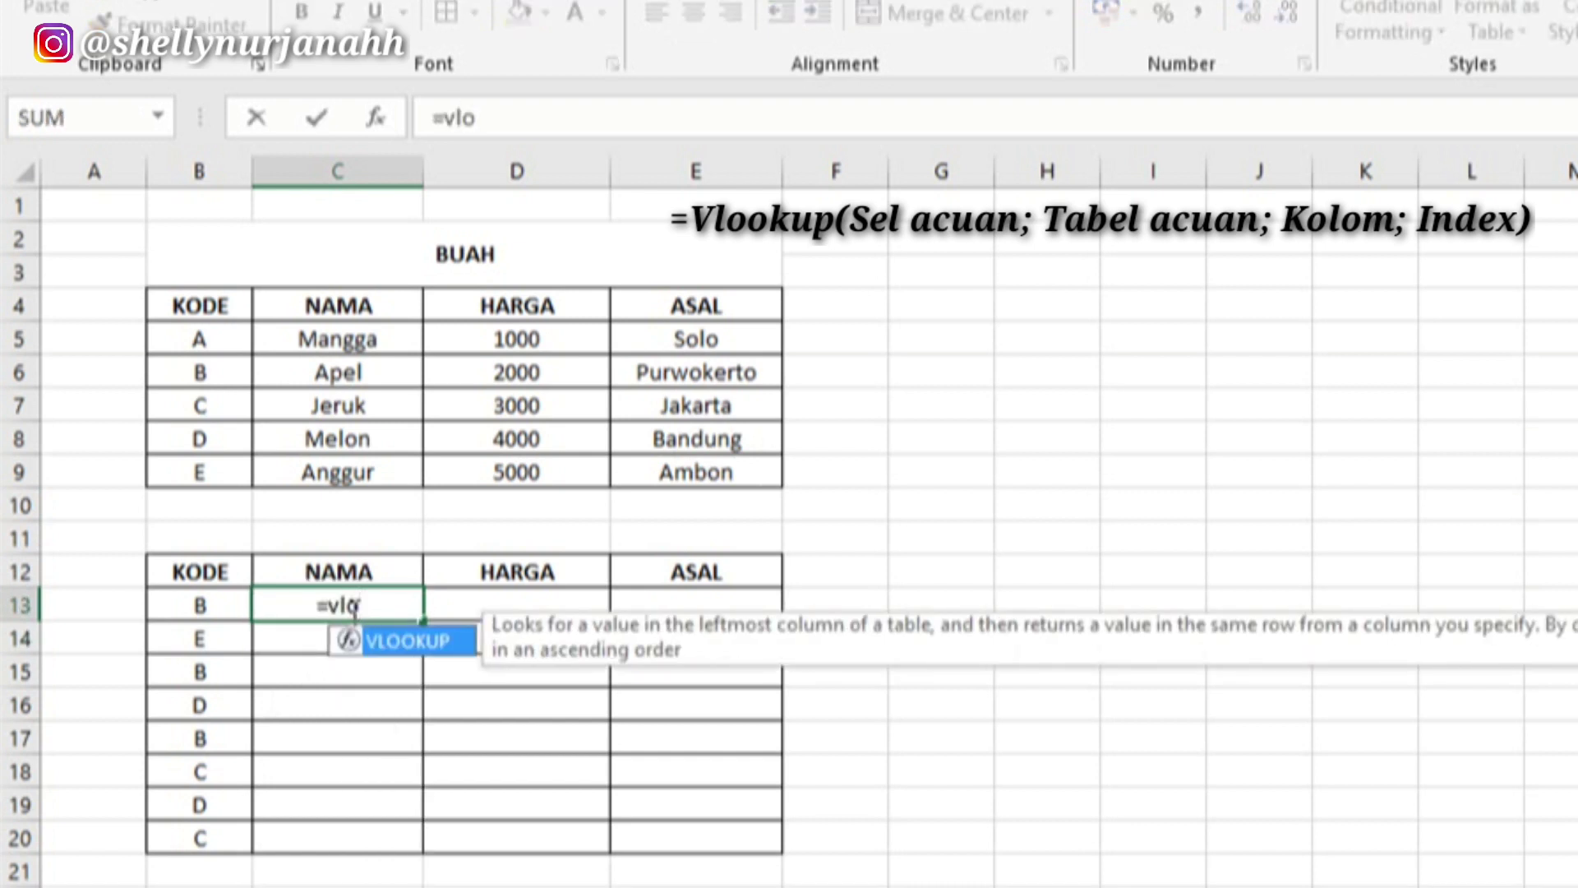
{"action": "type", "text": "okup"}
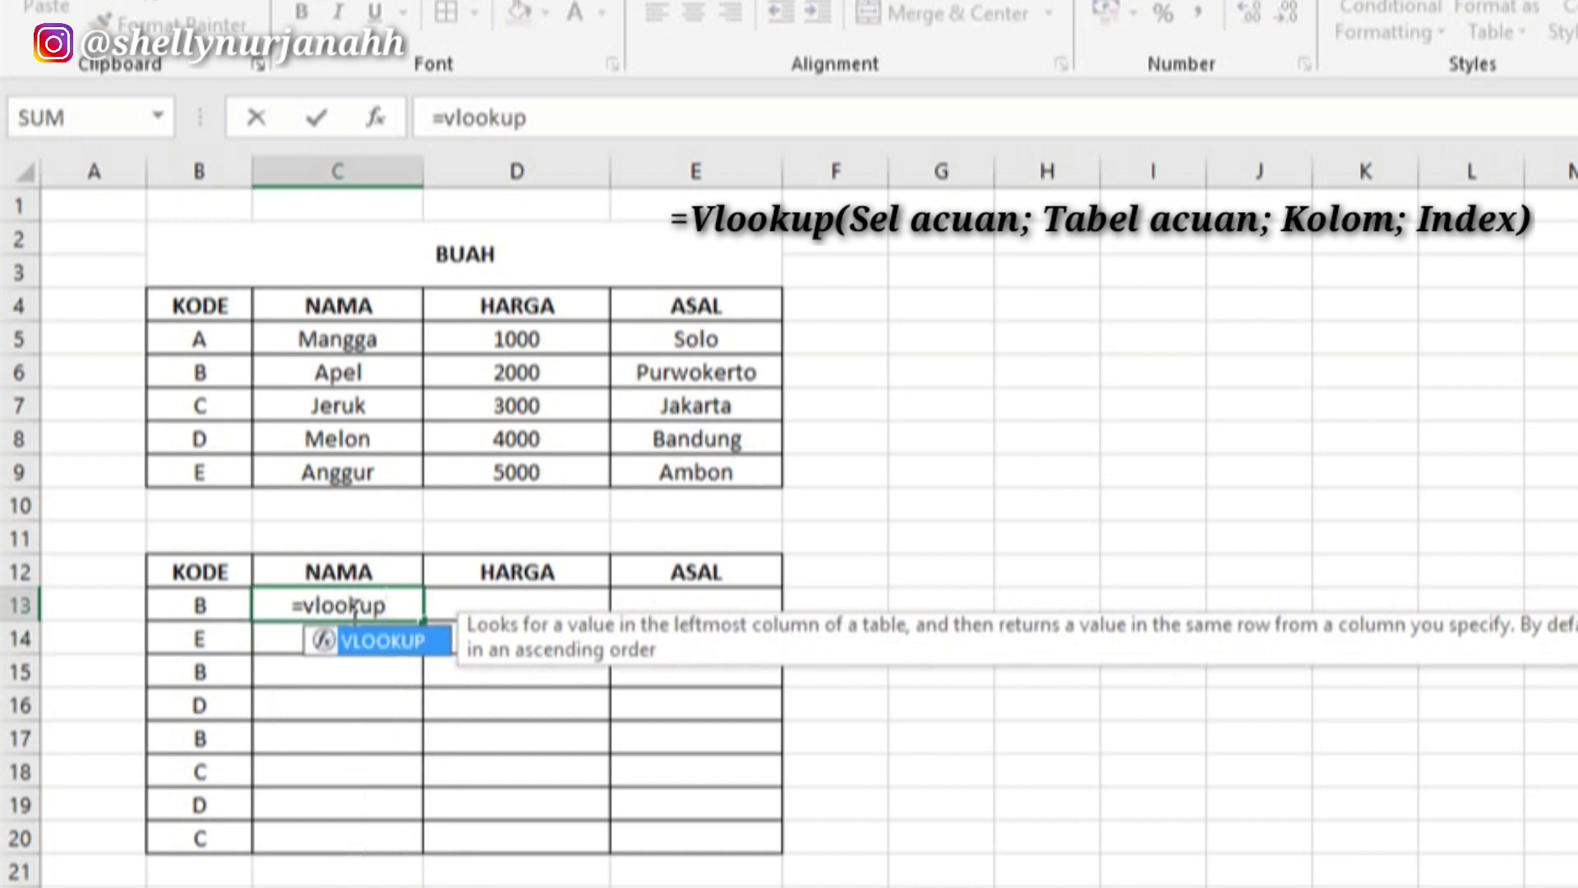
{"action": "type", "text": "("}
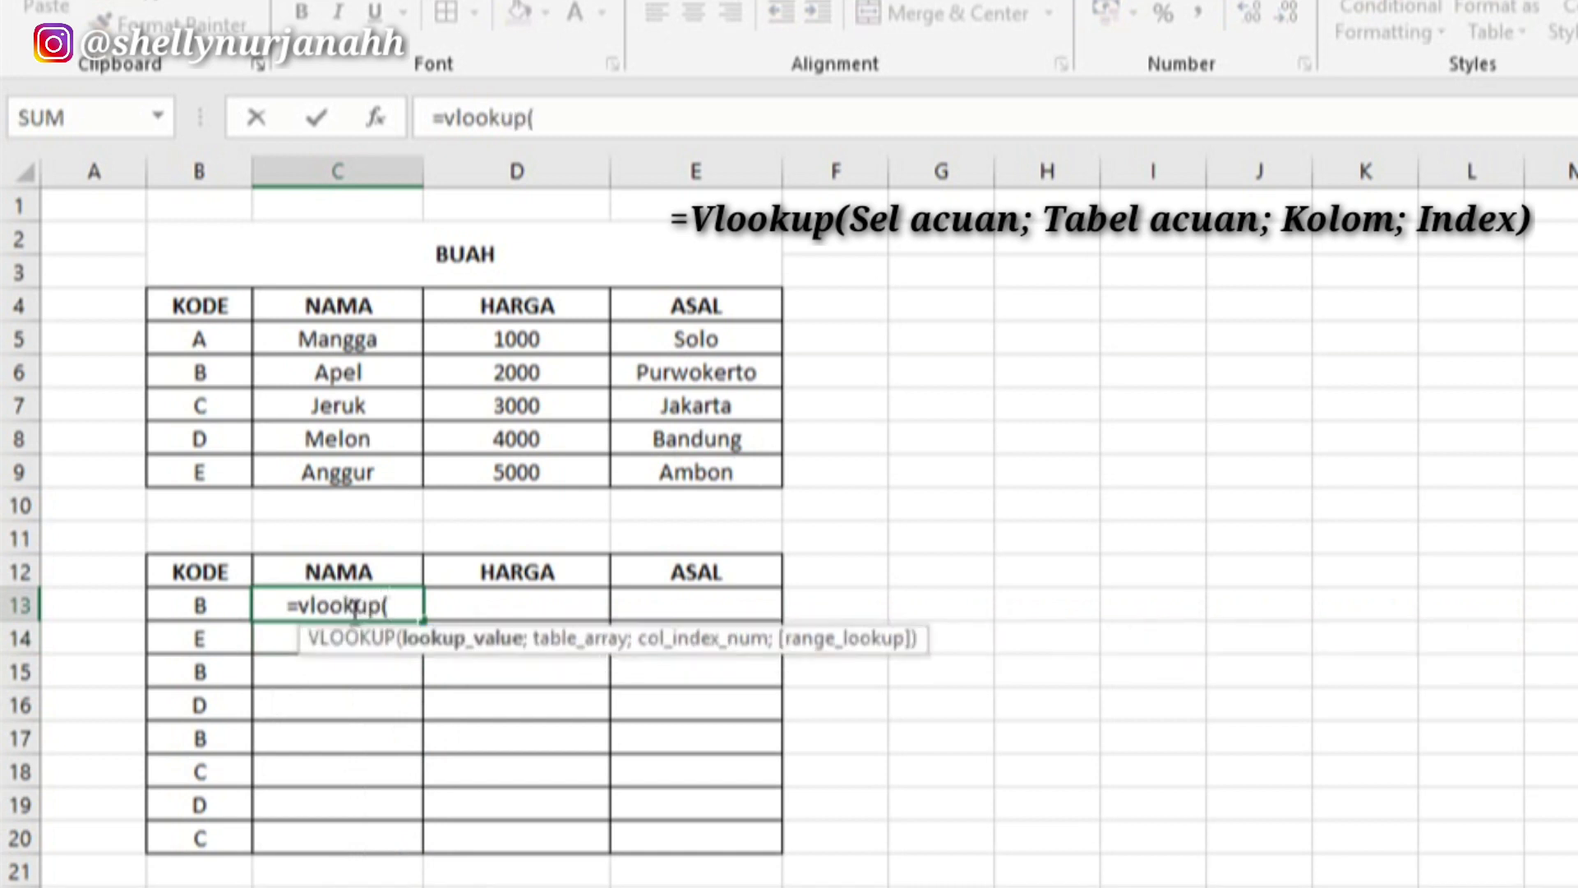
{"action": "left_click", "coordinate": [197, 602]}
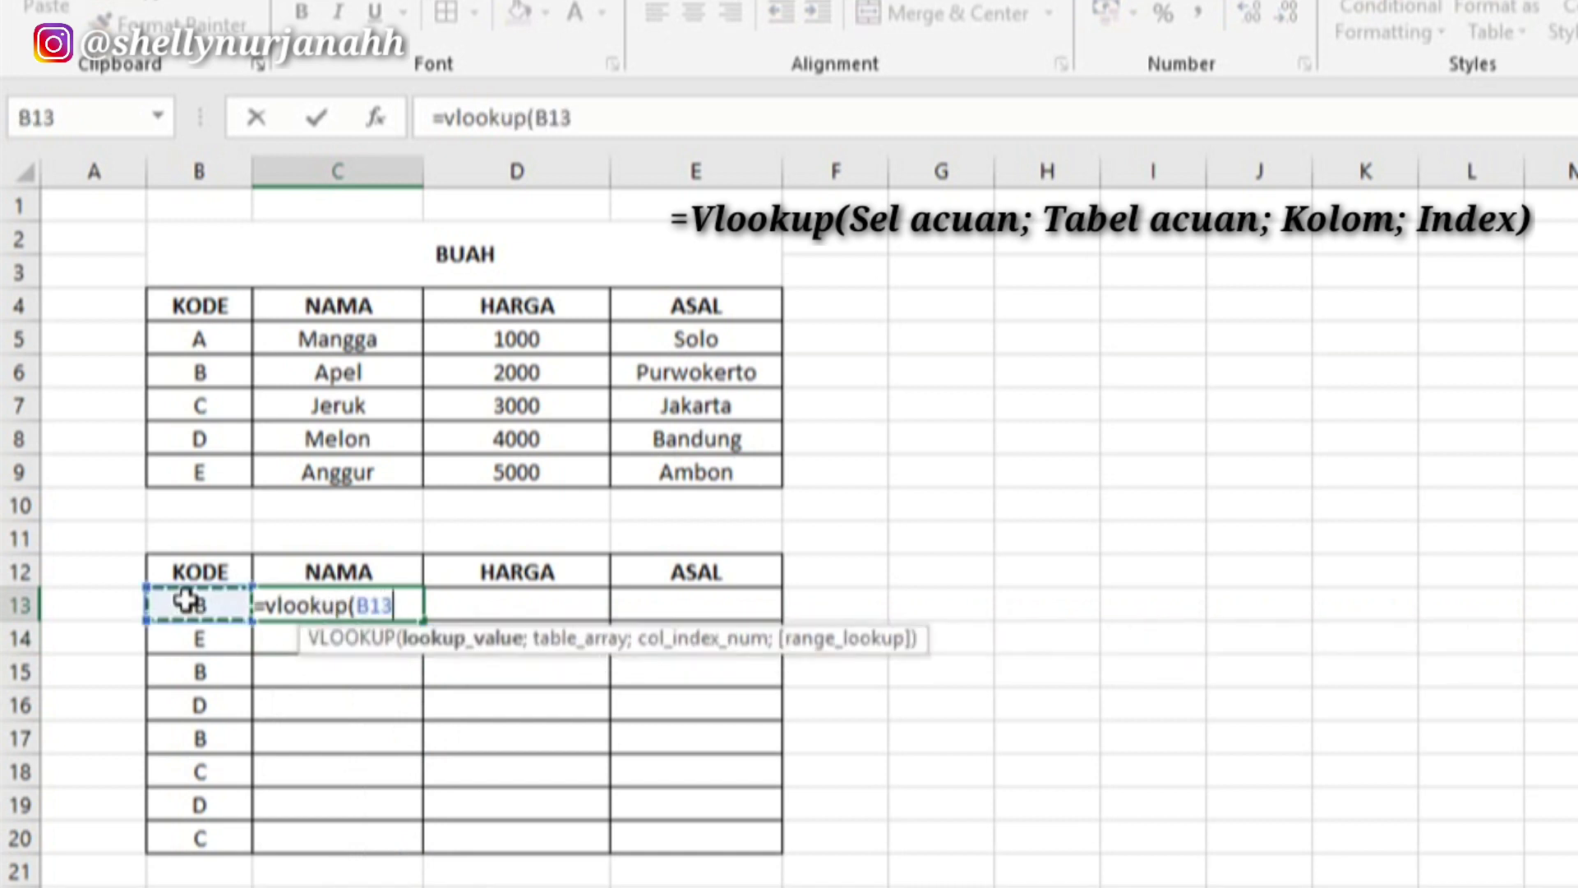
{"action": "type", "text": ";"}
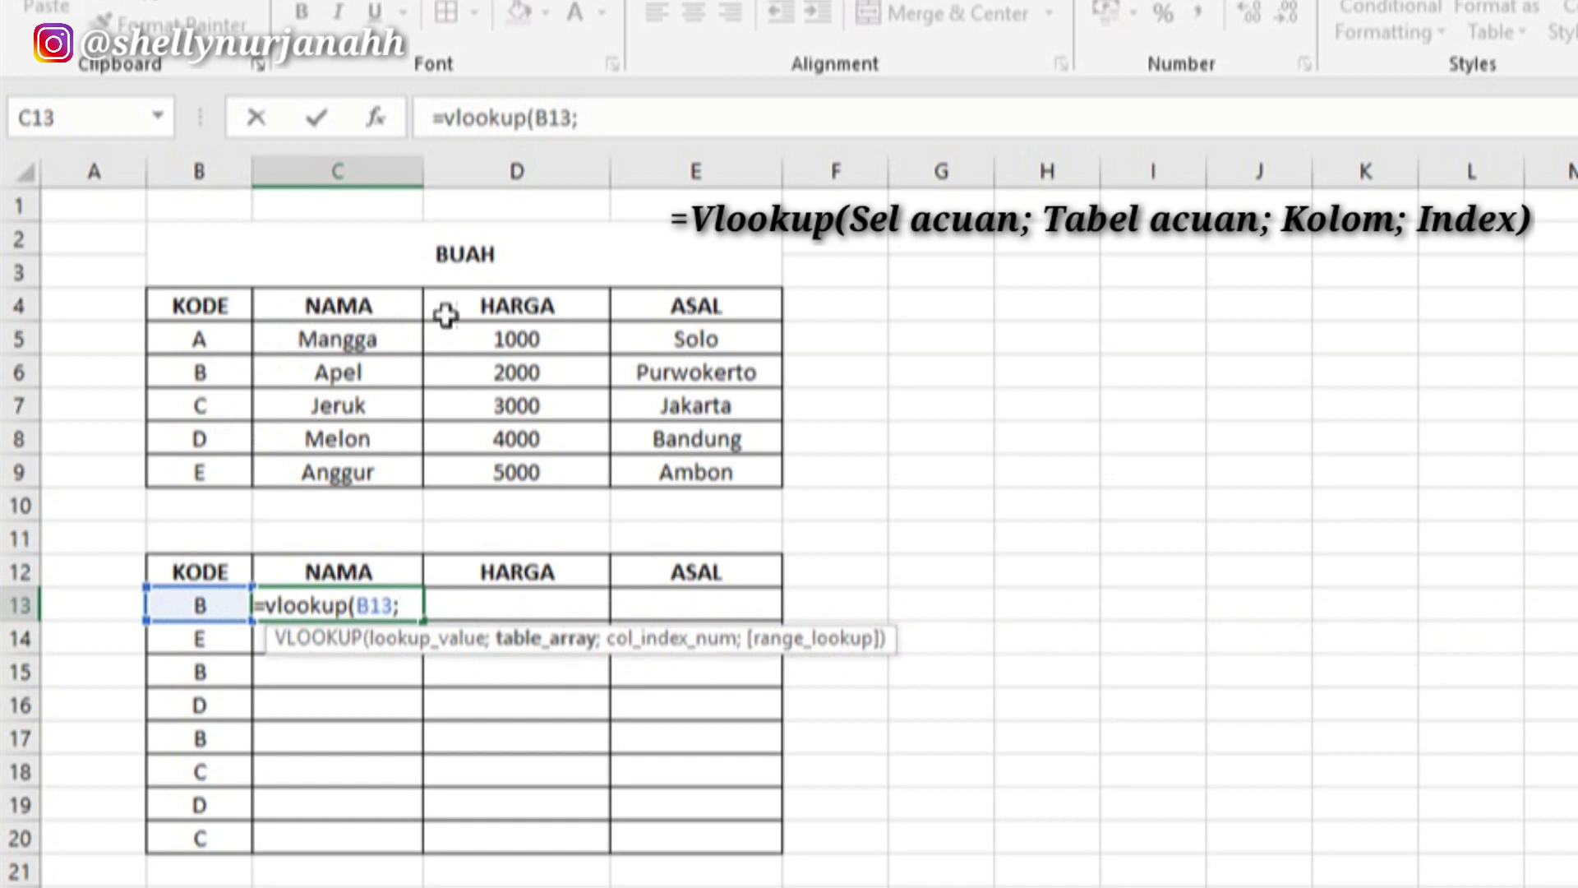
{"action": "type", "text": "buah"}
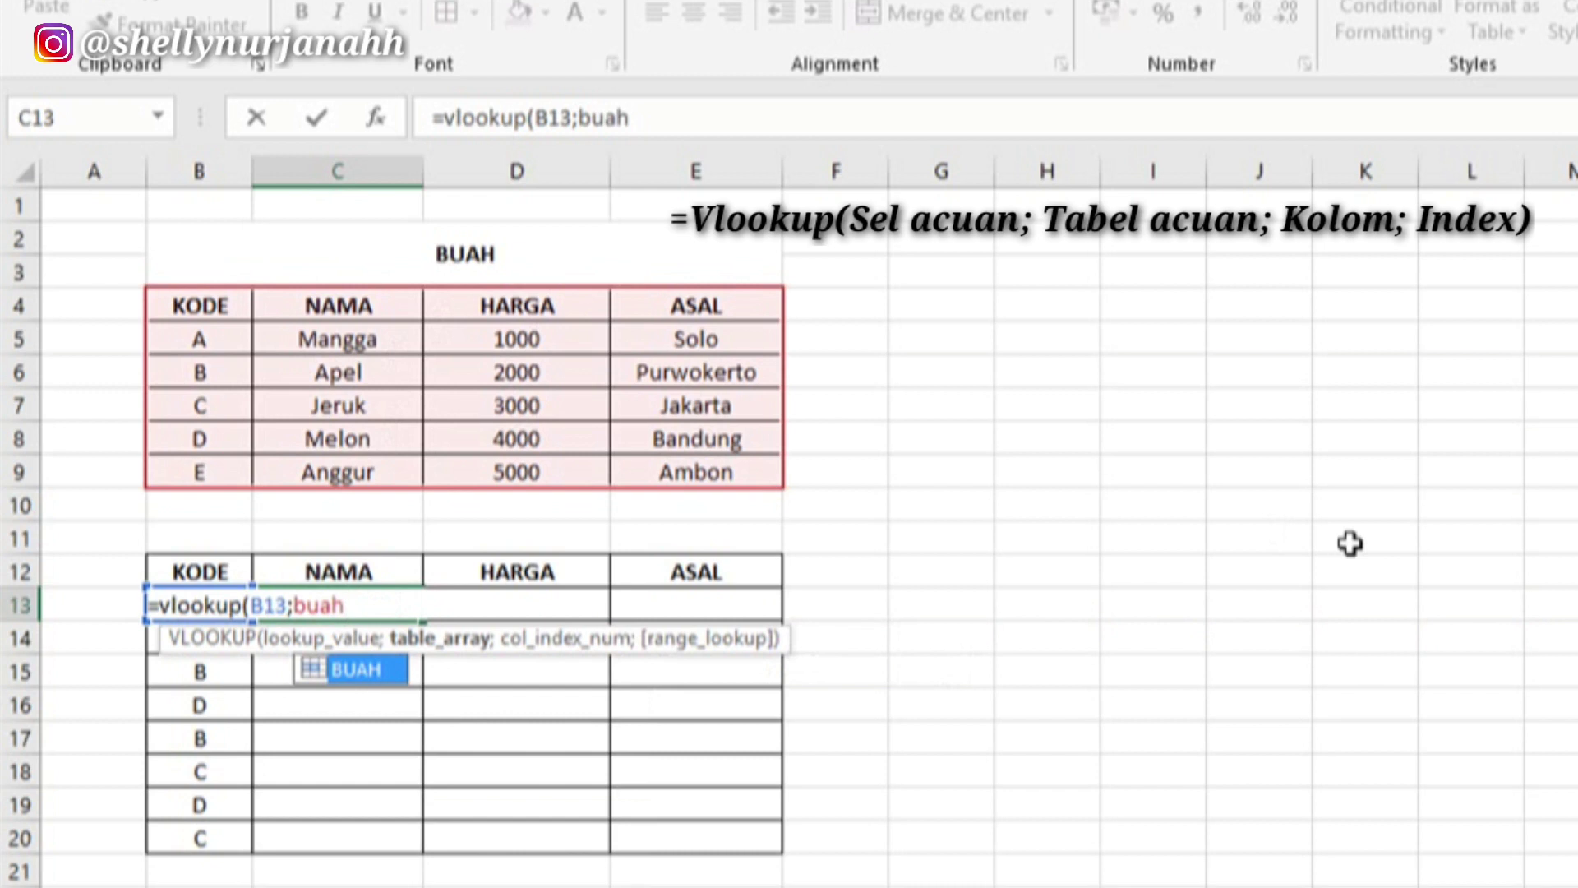
{"action": "type", "text": ";2"}
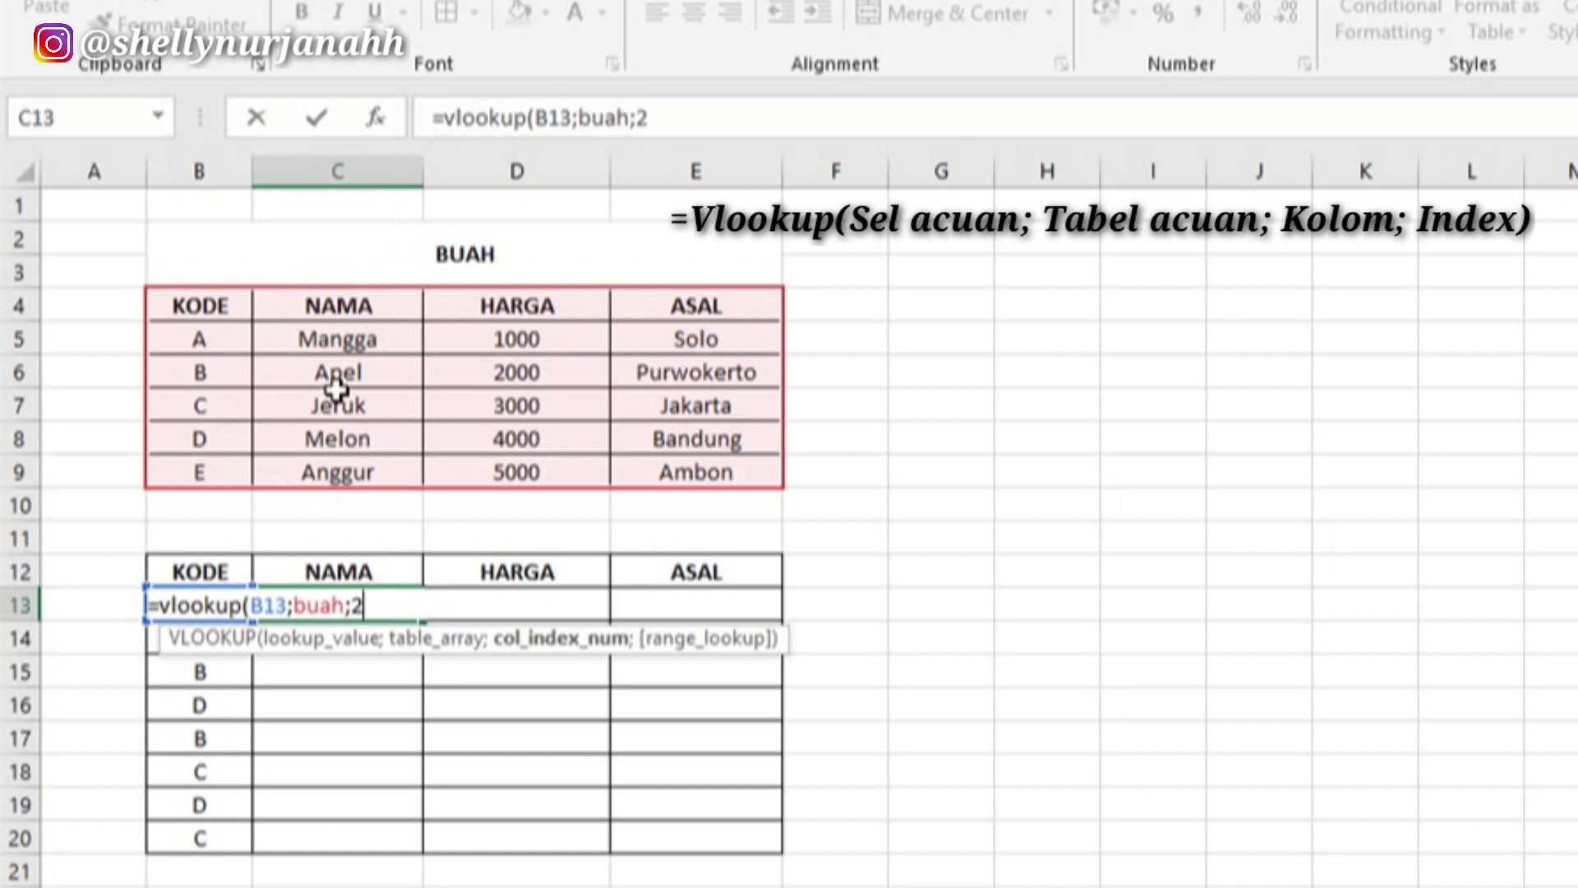
{"action": "type", "text": ";"}
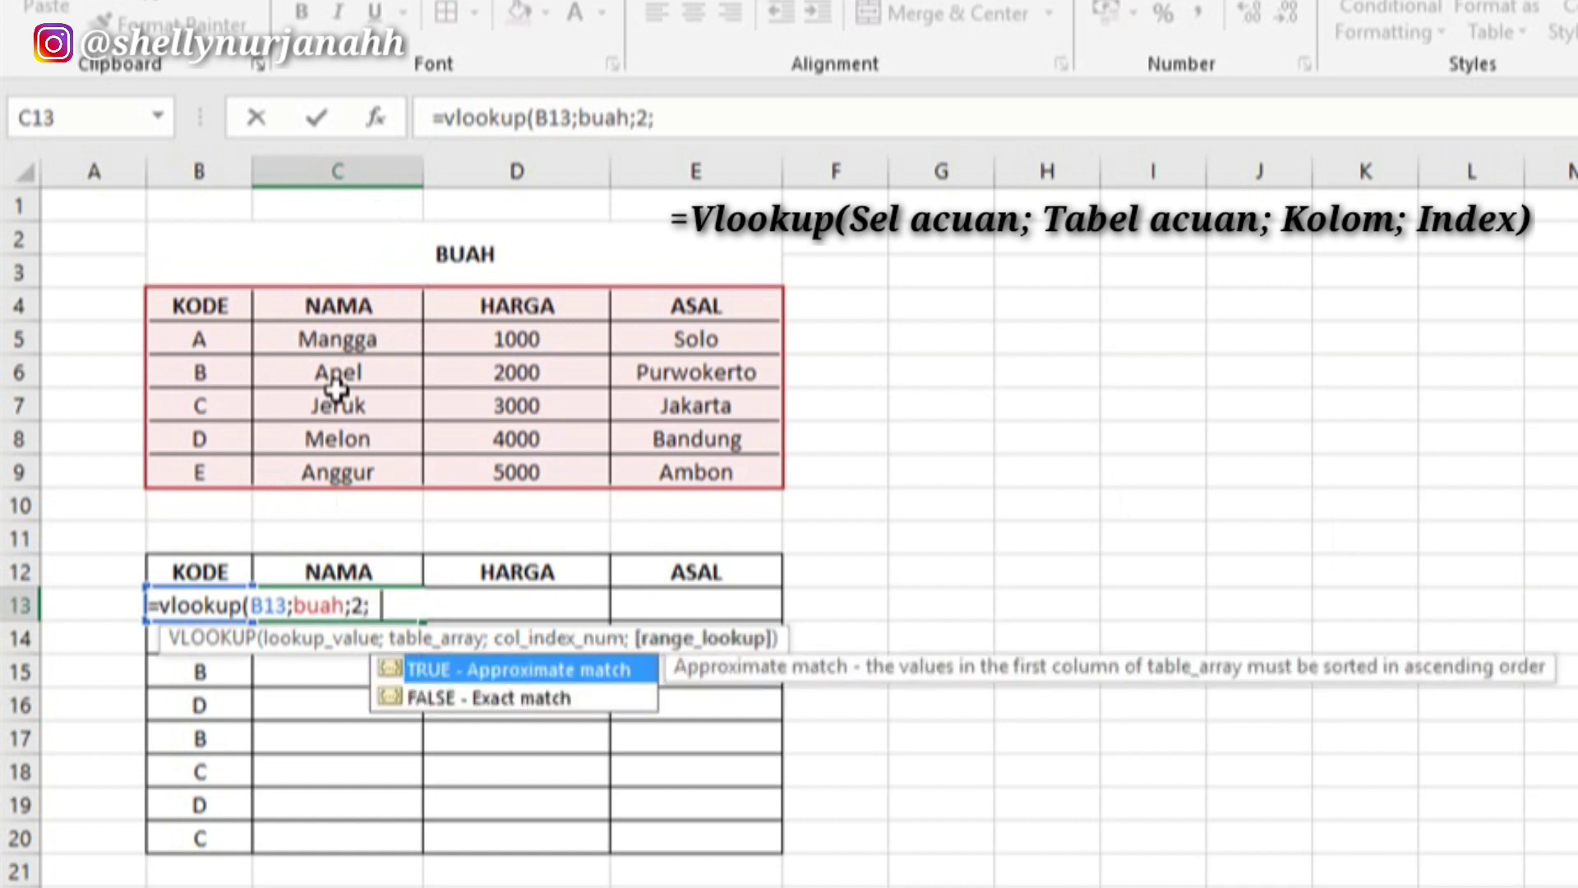
{"action": "type", "text": "1)"}
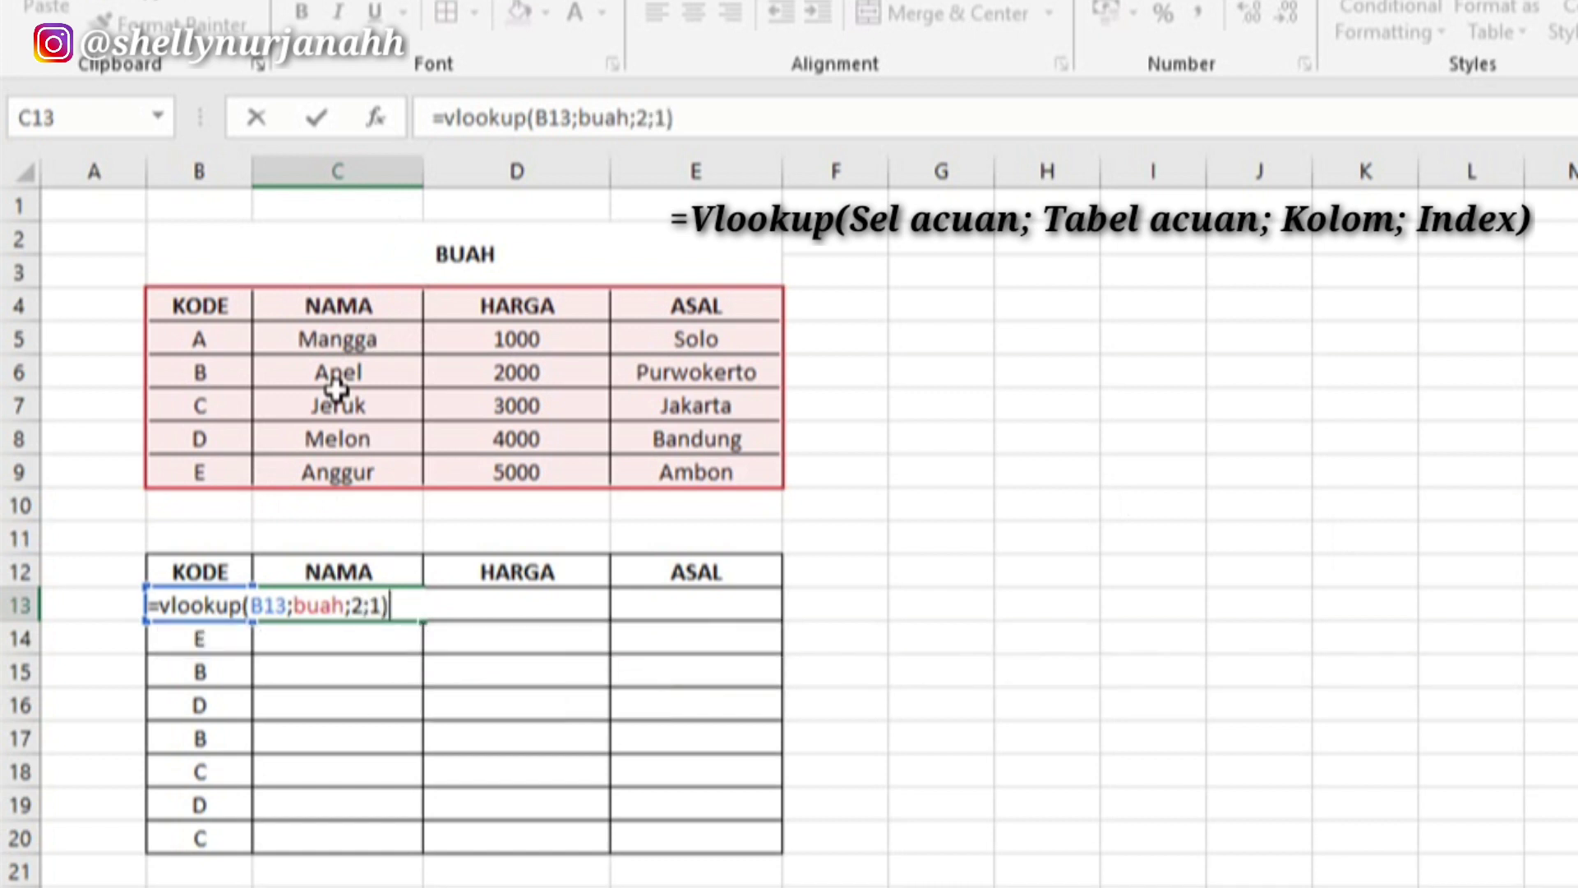
{"action": "key", "text": "Return"}
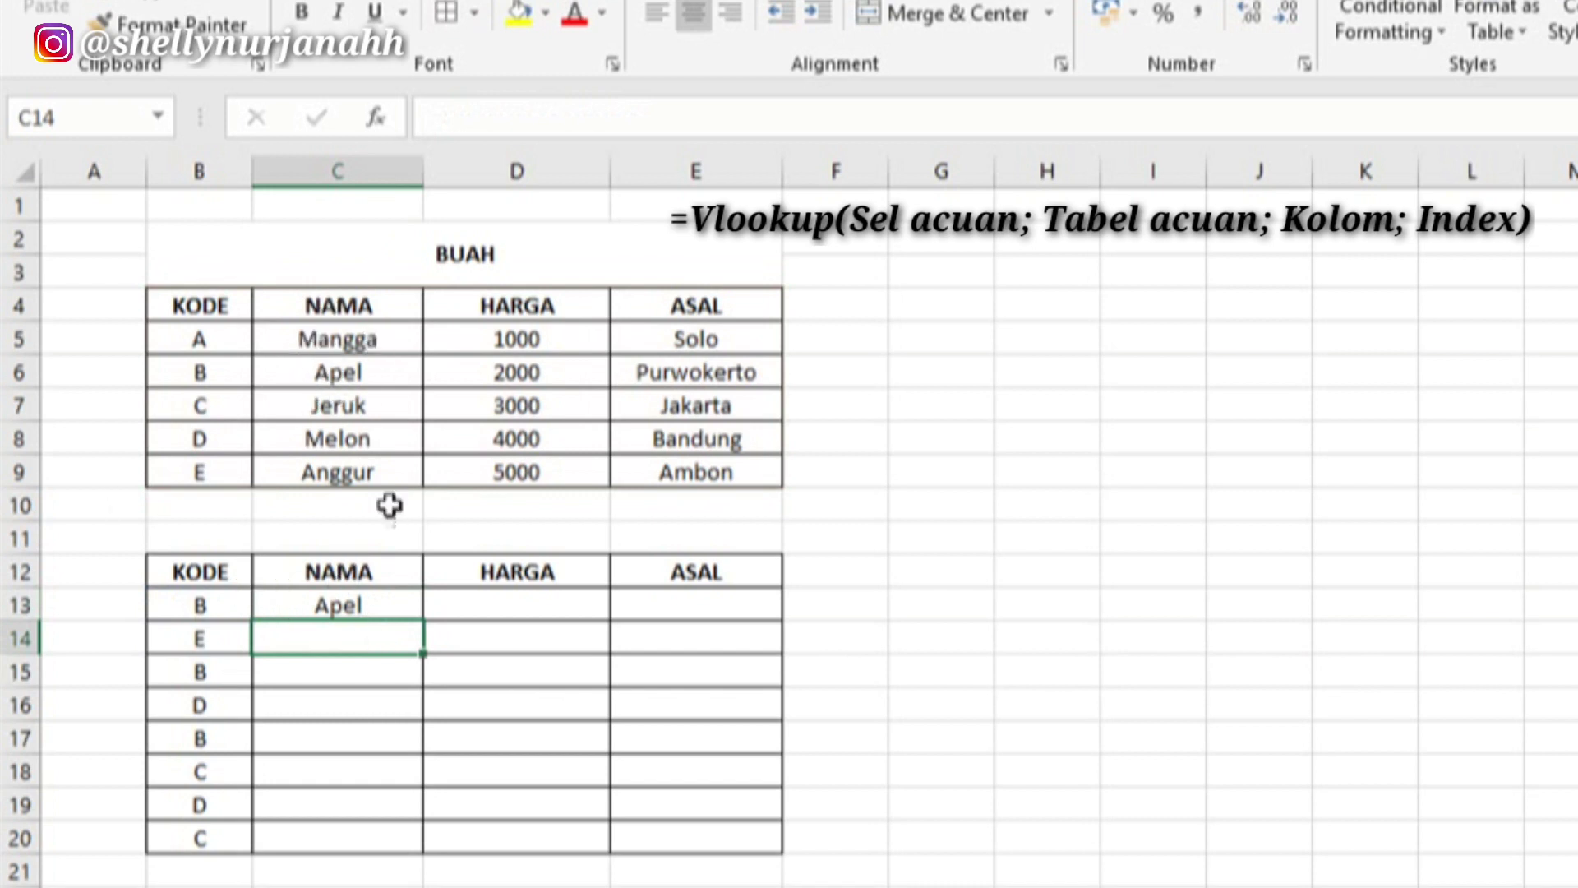
{"action": "left_click", "coordinate": [373, 609]}
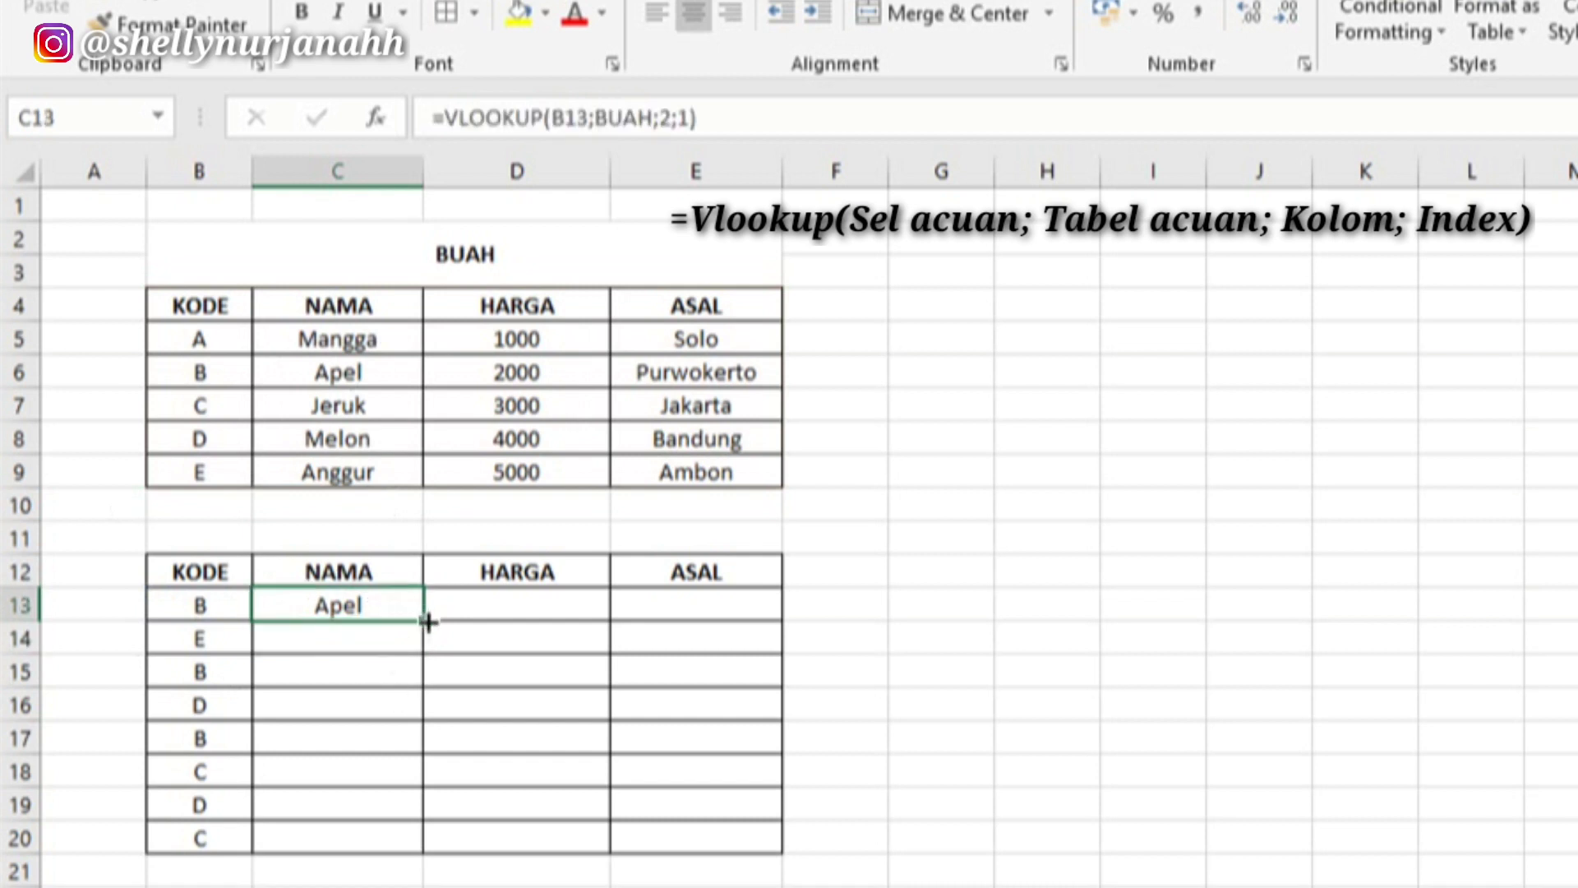
{"action": "left_click_drag", "start_coordinate": [428, 622], "coordinate": [391, 846]}
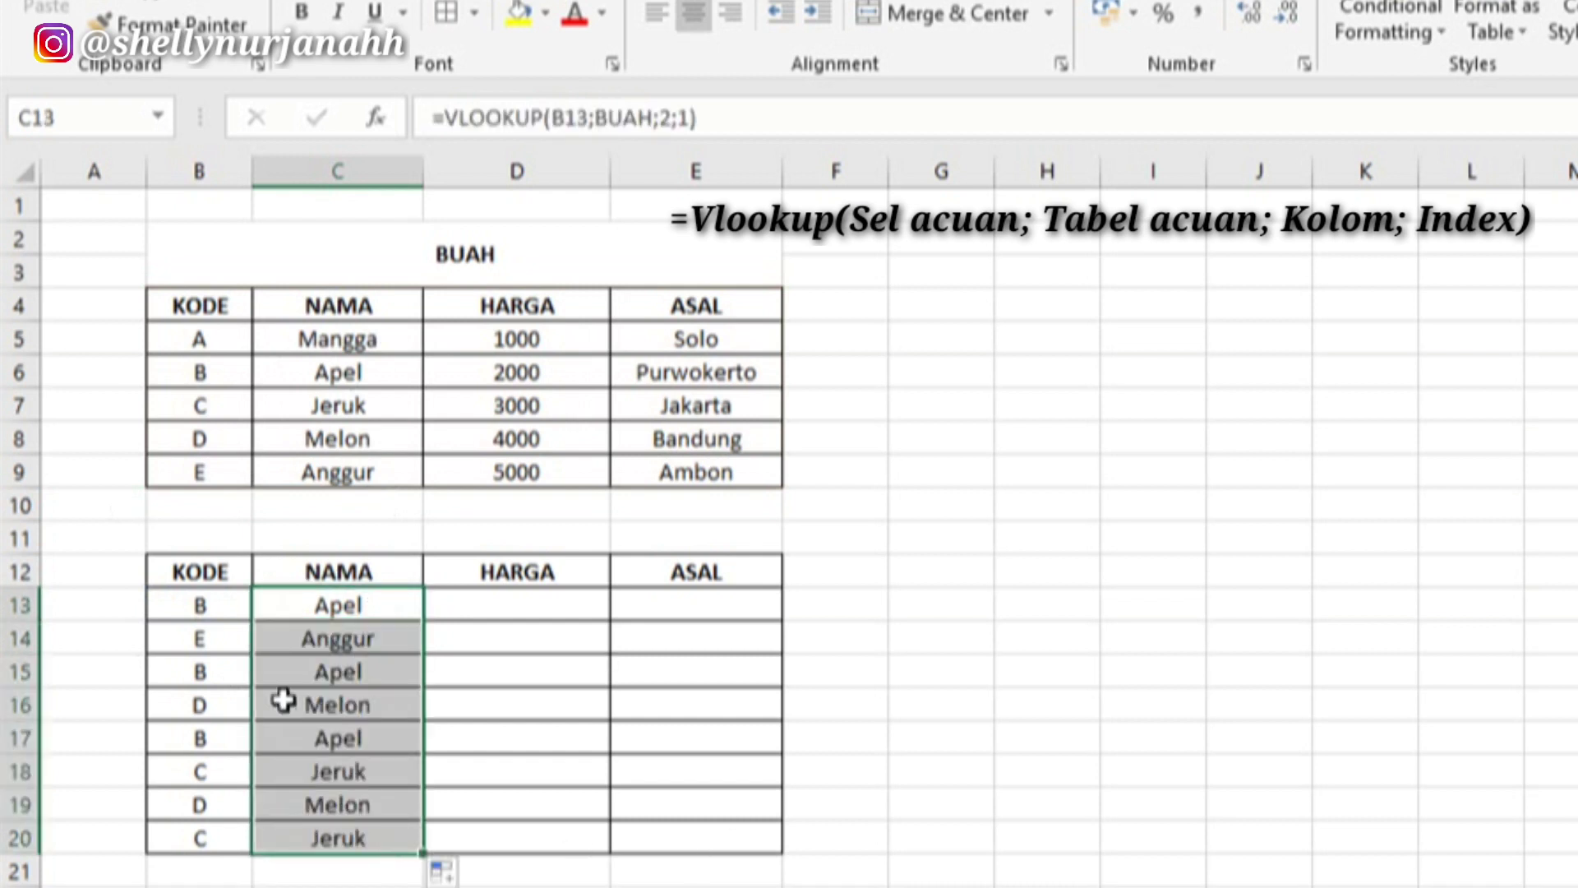
Step: Enter =VLOOKUP(B13;BUAH;3;1) in D13, the first HARGA cell of the second fruit table
{"action": "left_click", "coordinate": [555, 615]}
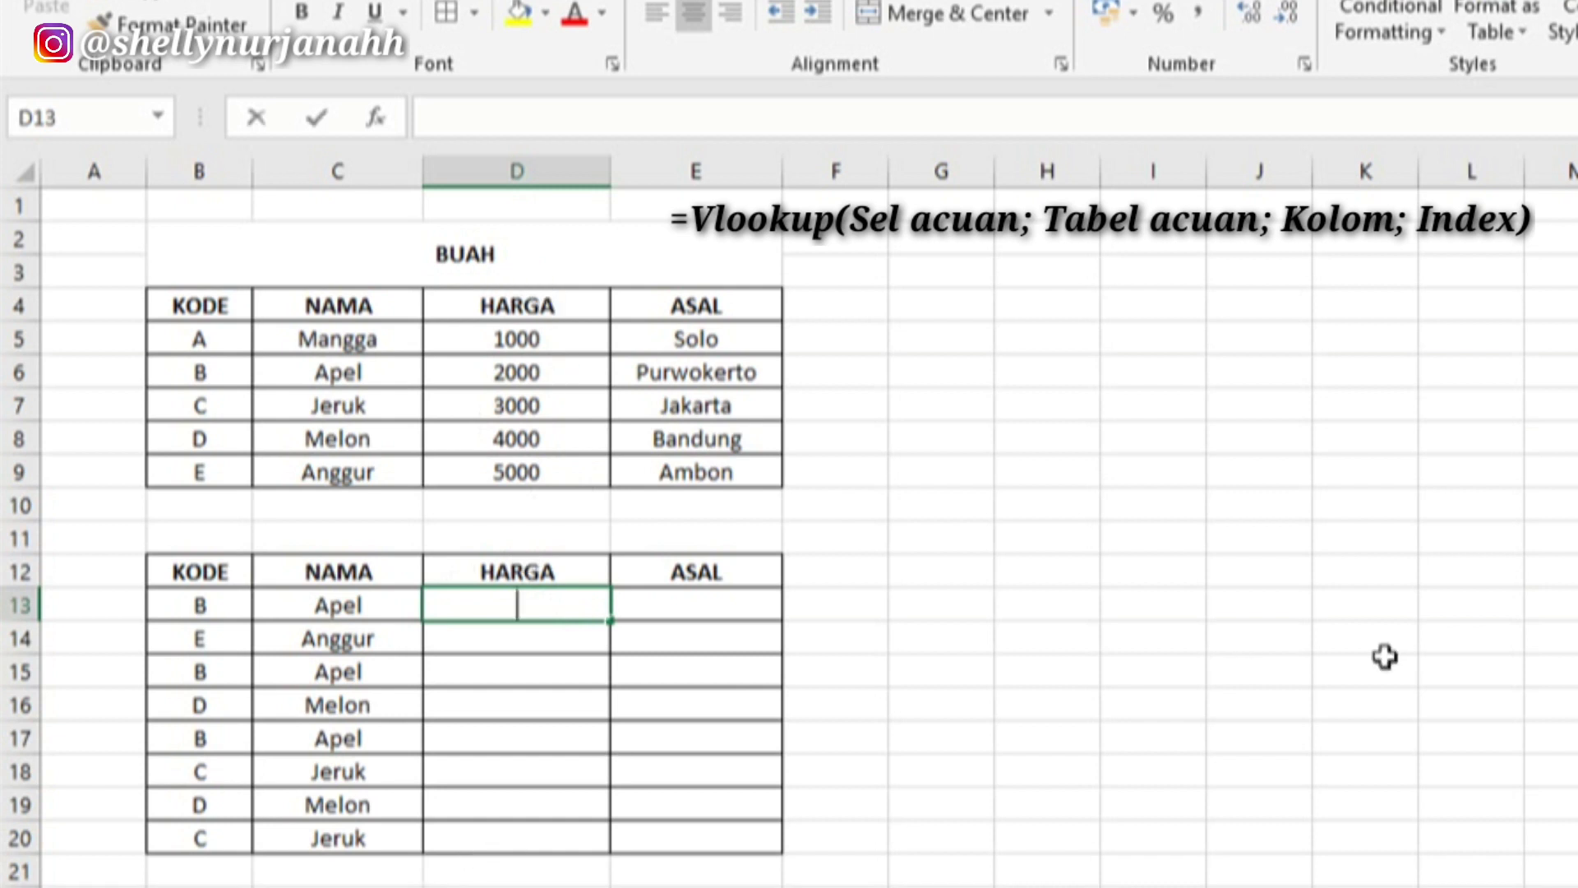
{"action": "type", "text": "=VLOOKUP"}
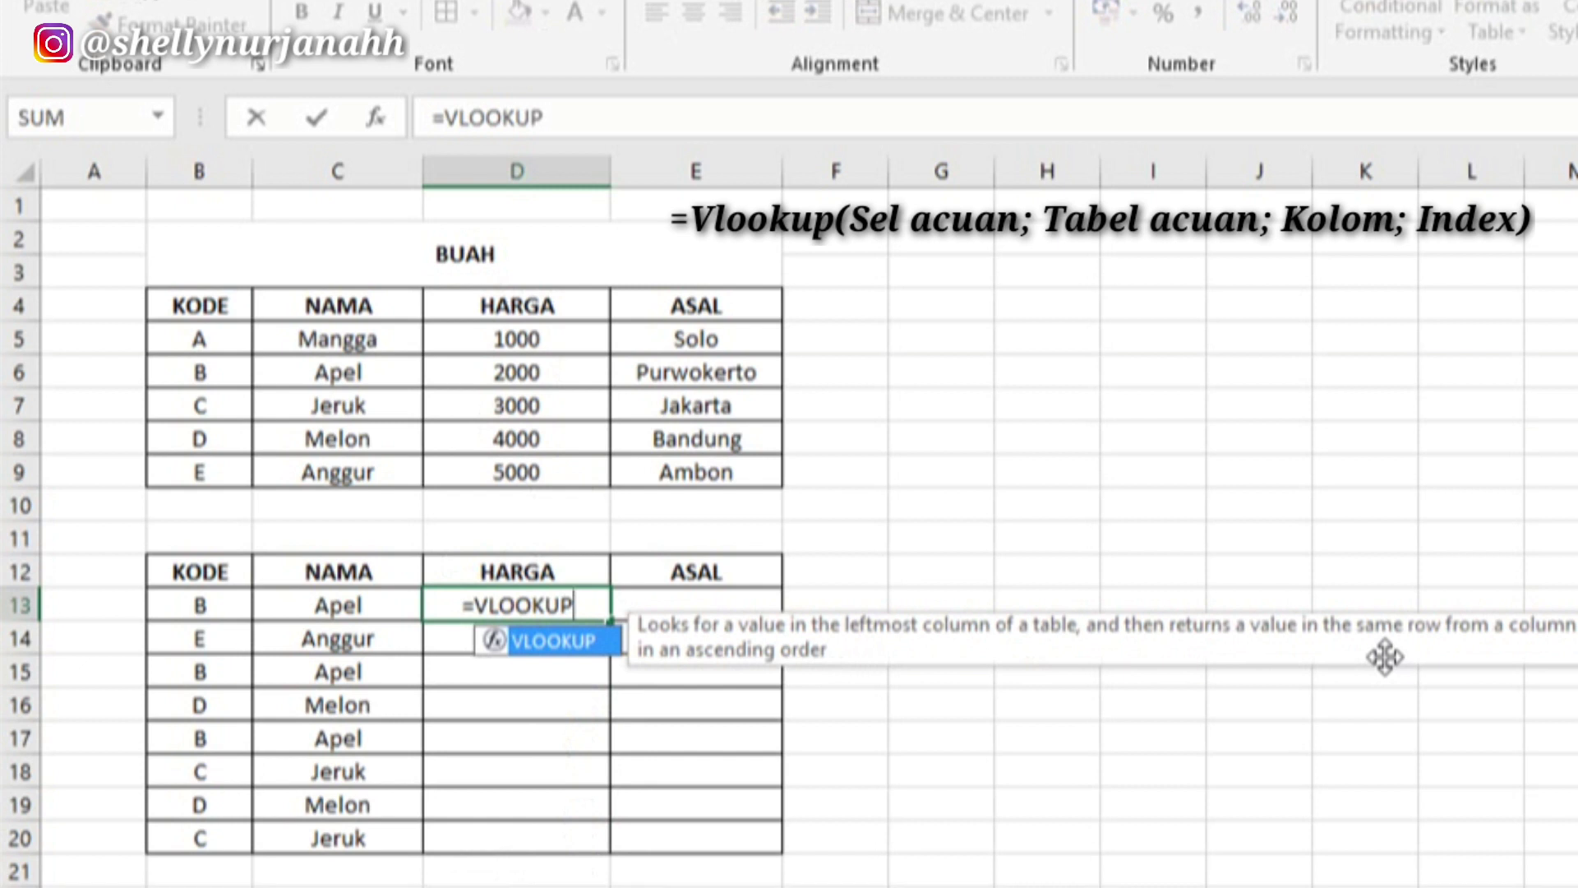
{"action": "type", "text": "("}
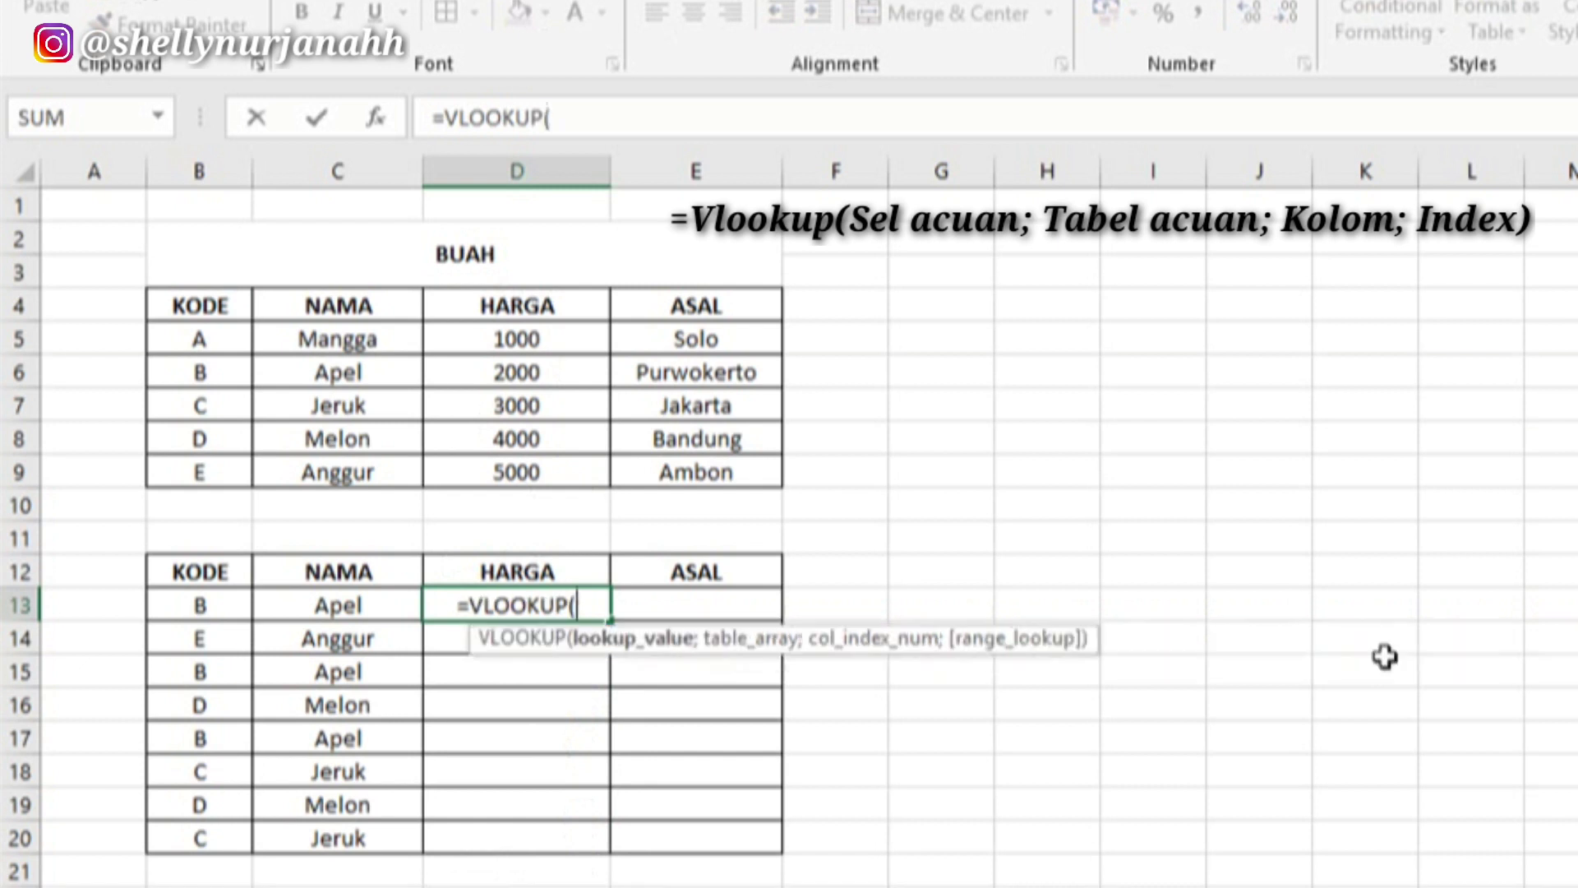
{"action": "left_click", "coordinate": [197, 606]}
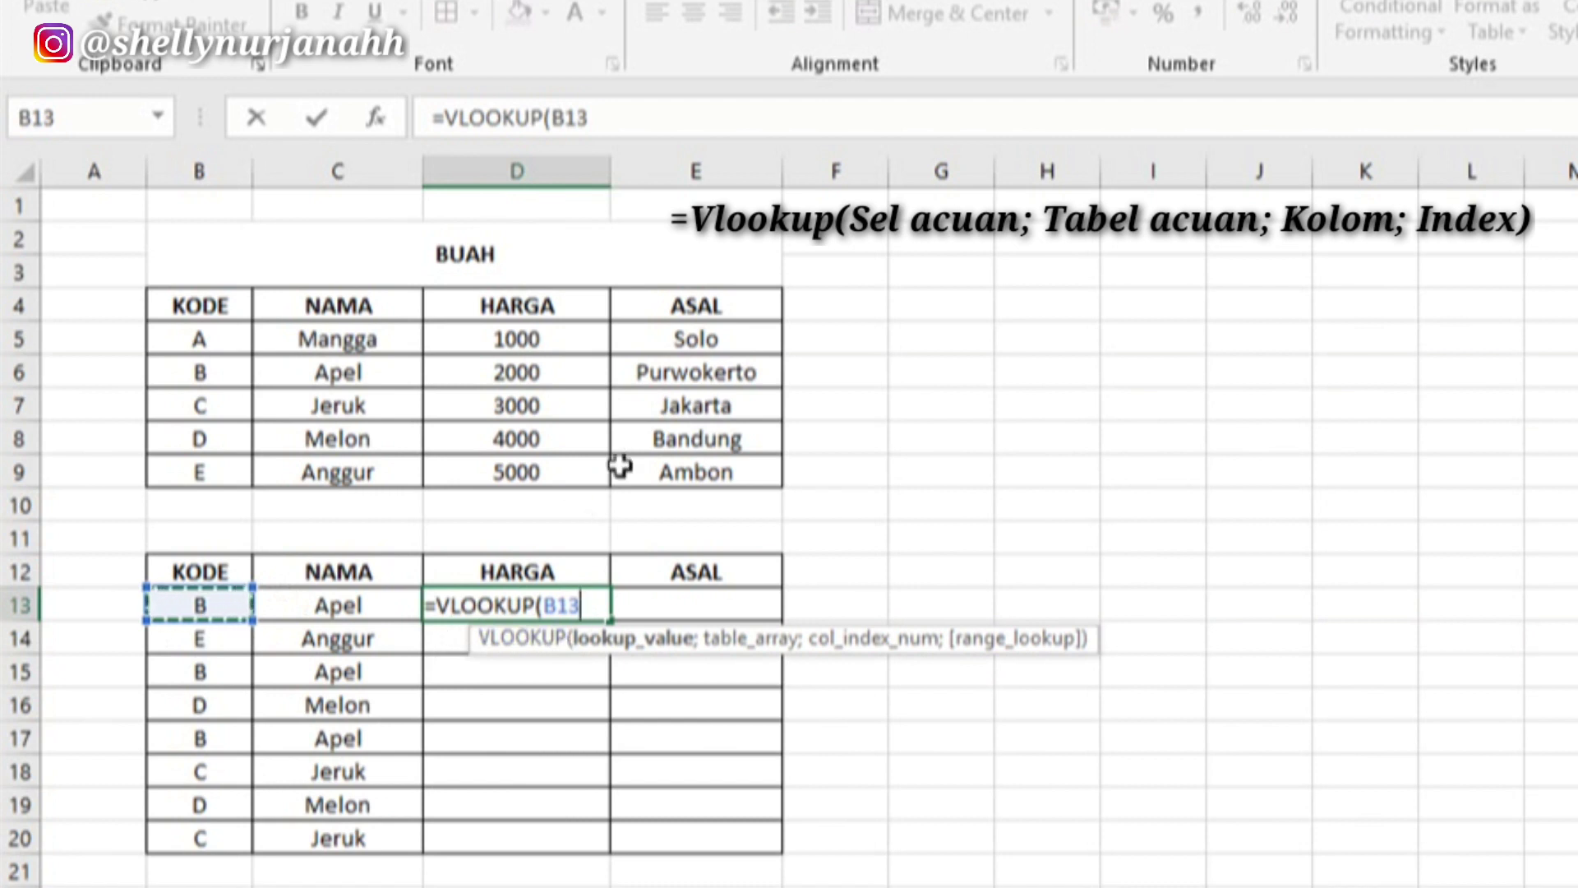
{"action": "type", "text": ";"}
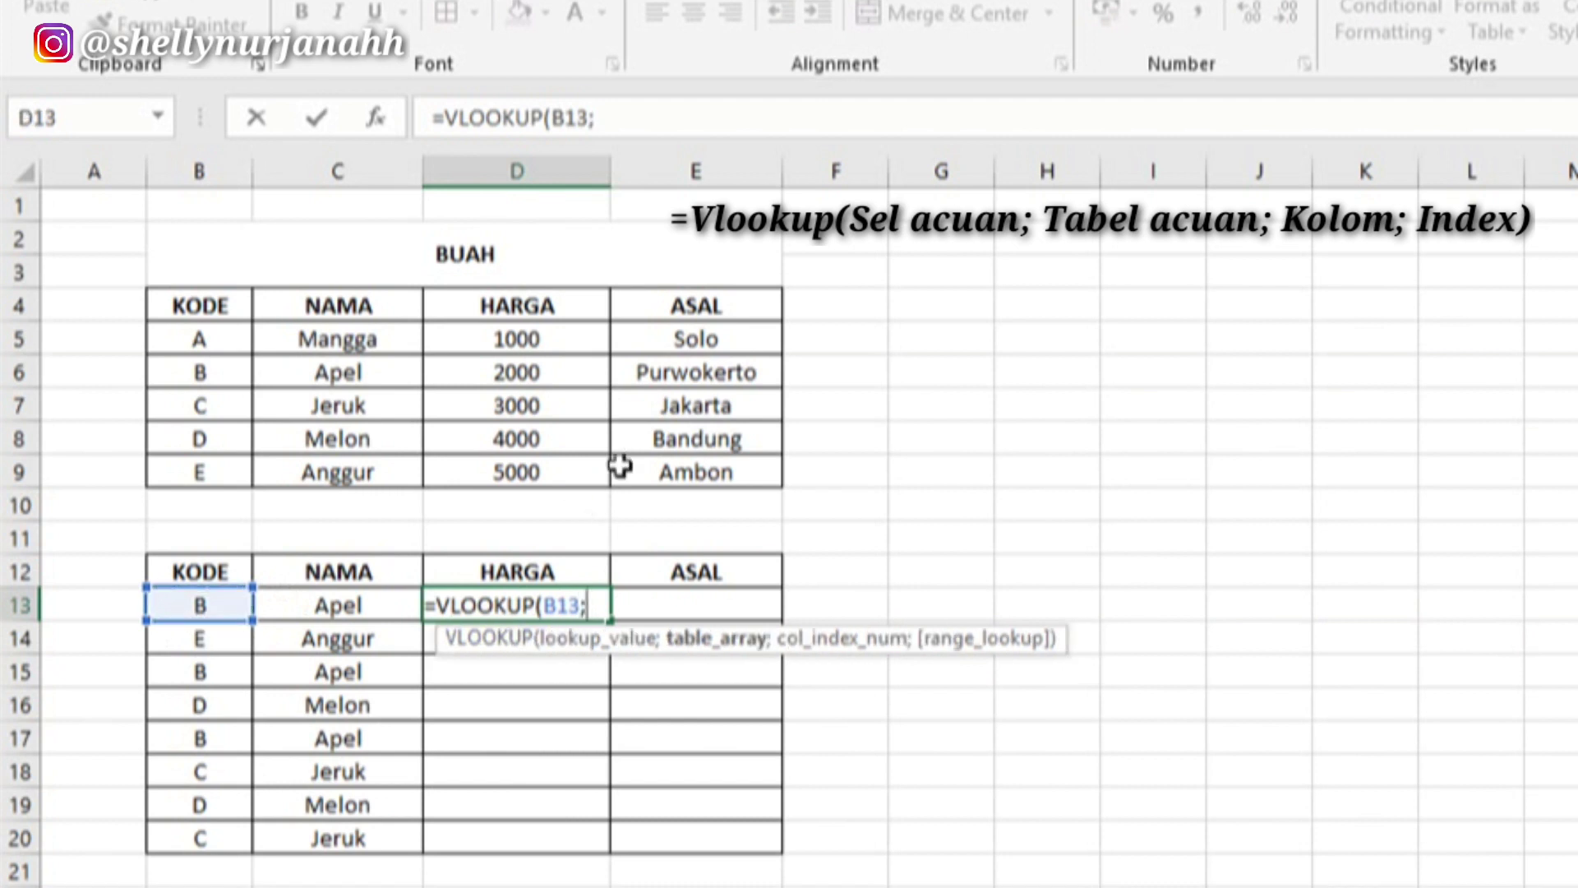
{"action": "type", "text": "BUAH"}
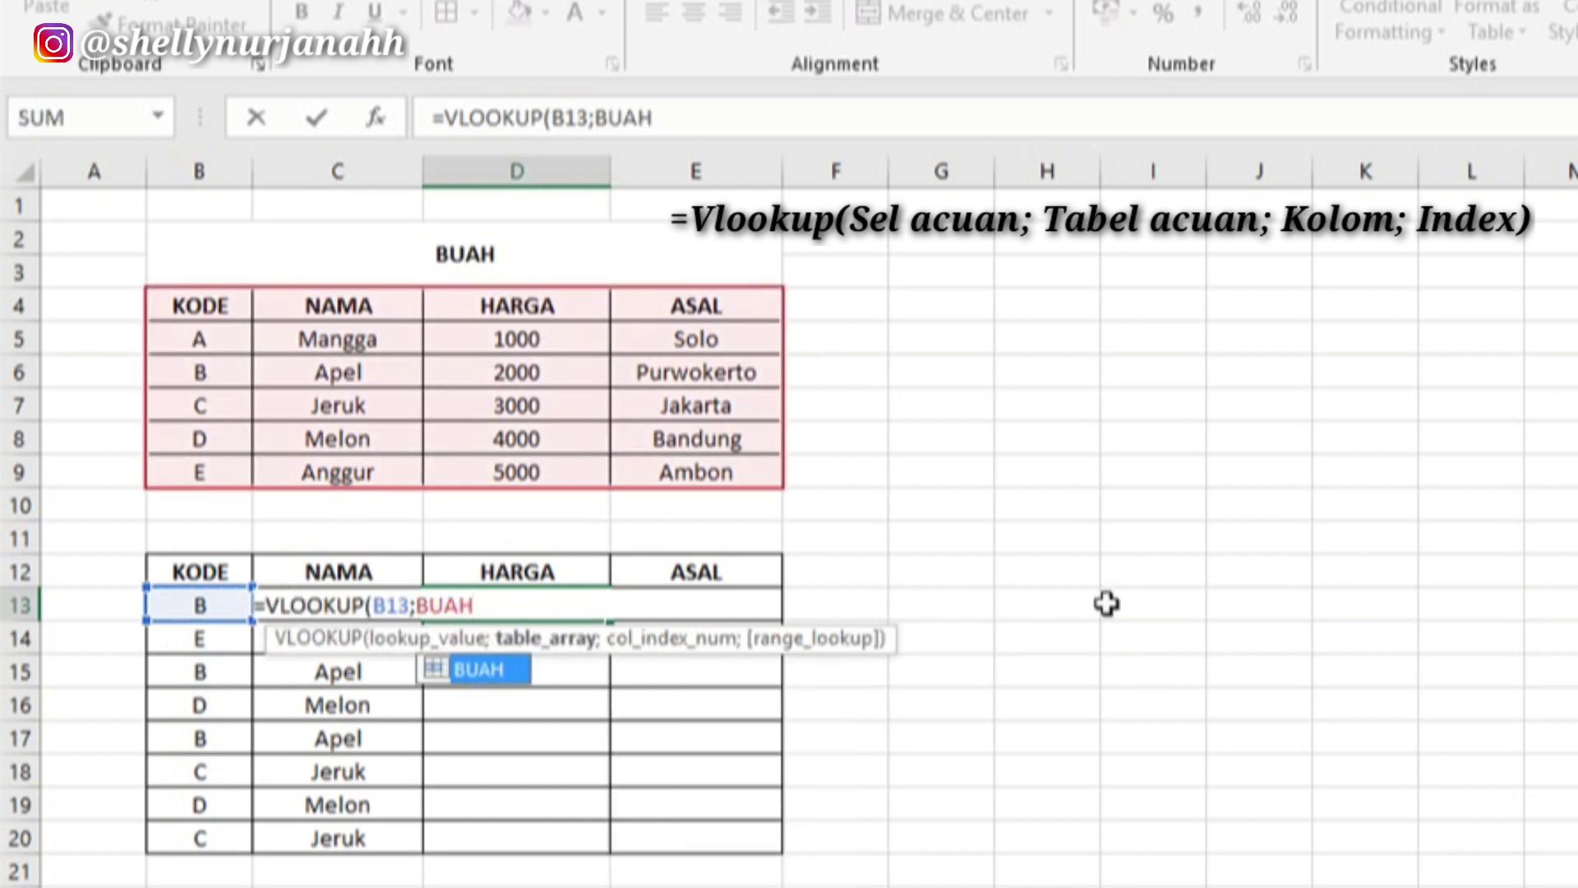
{"action": "type", "text": ";"}
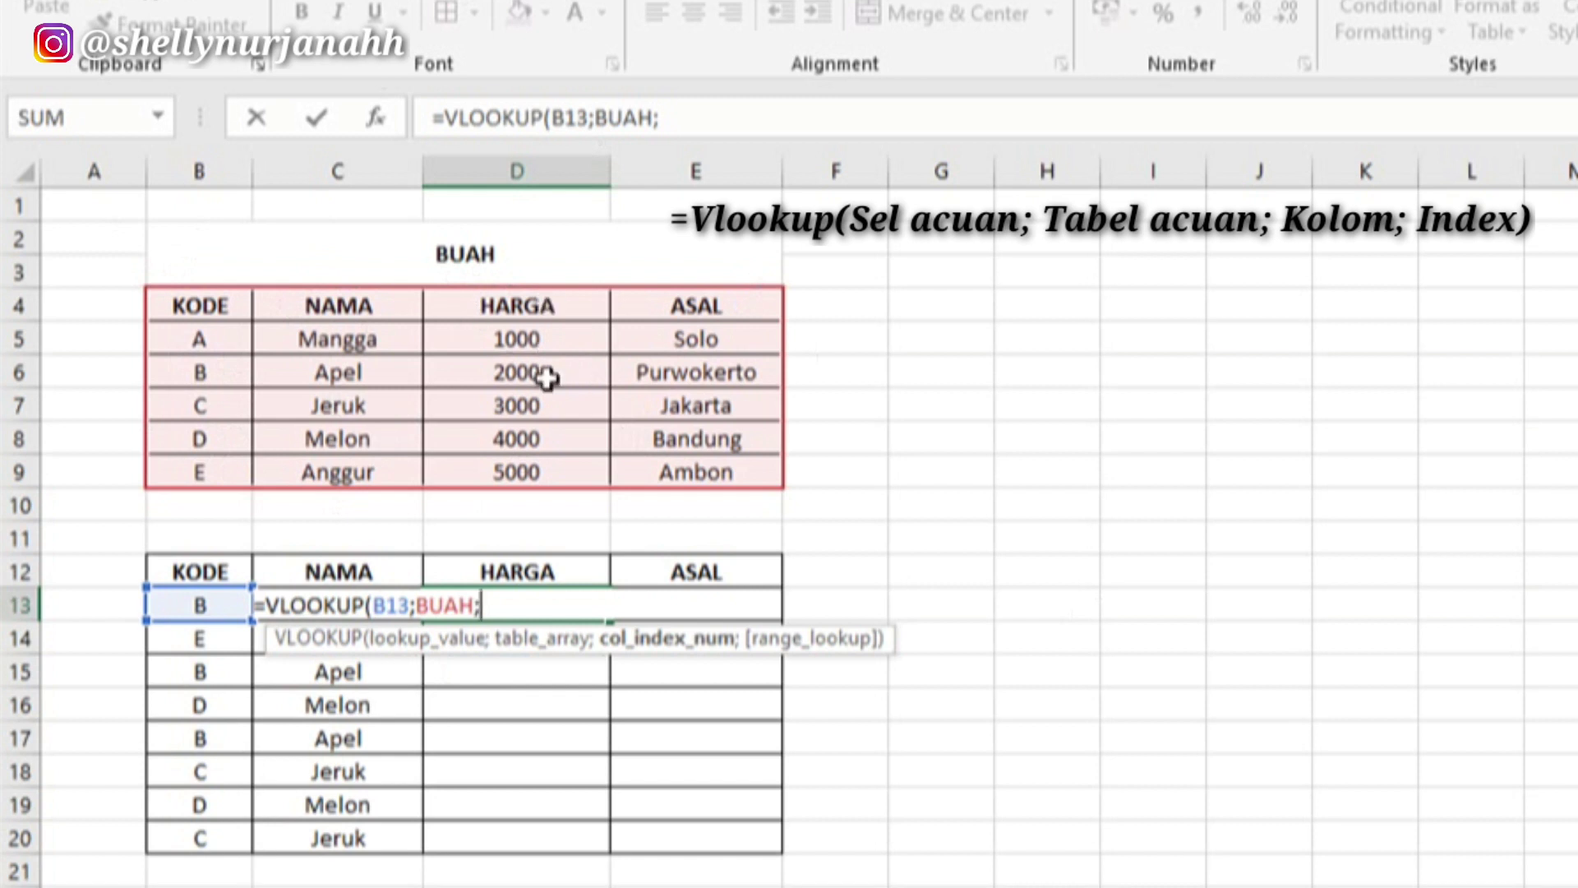
{"action": "type", "text": "3;"}
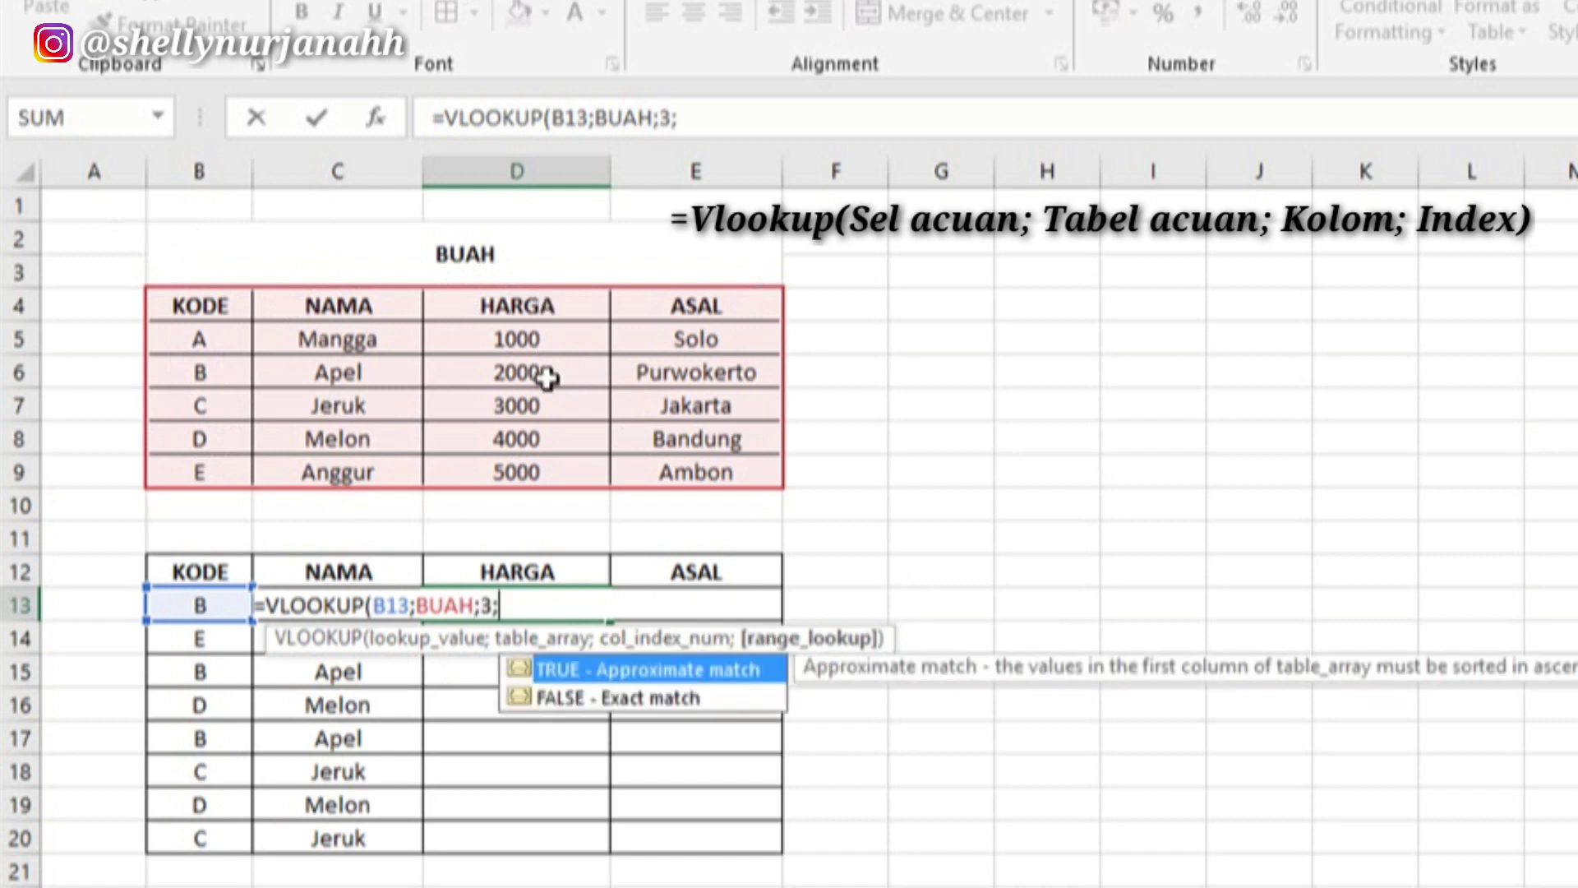
{"action": "type", "text": "1"}
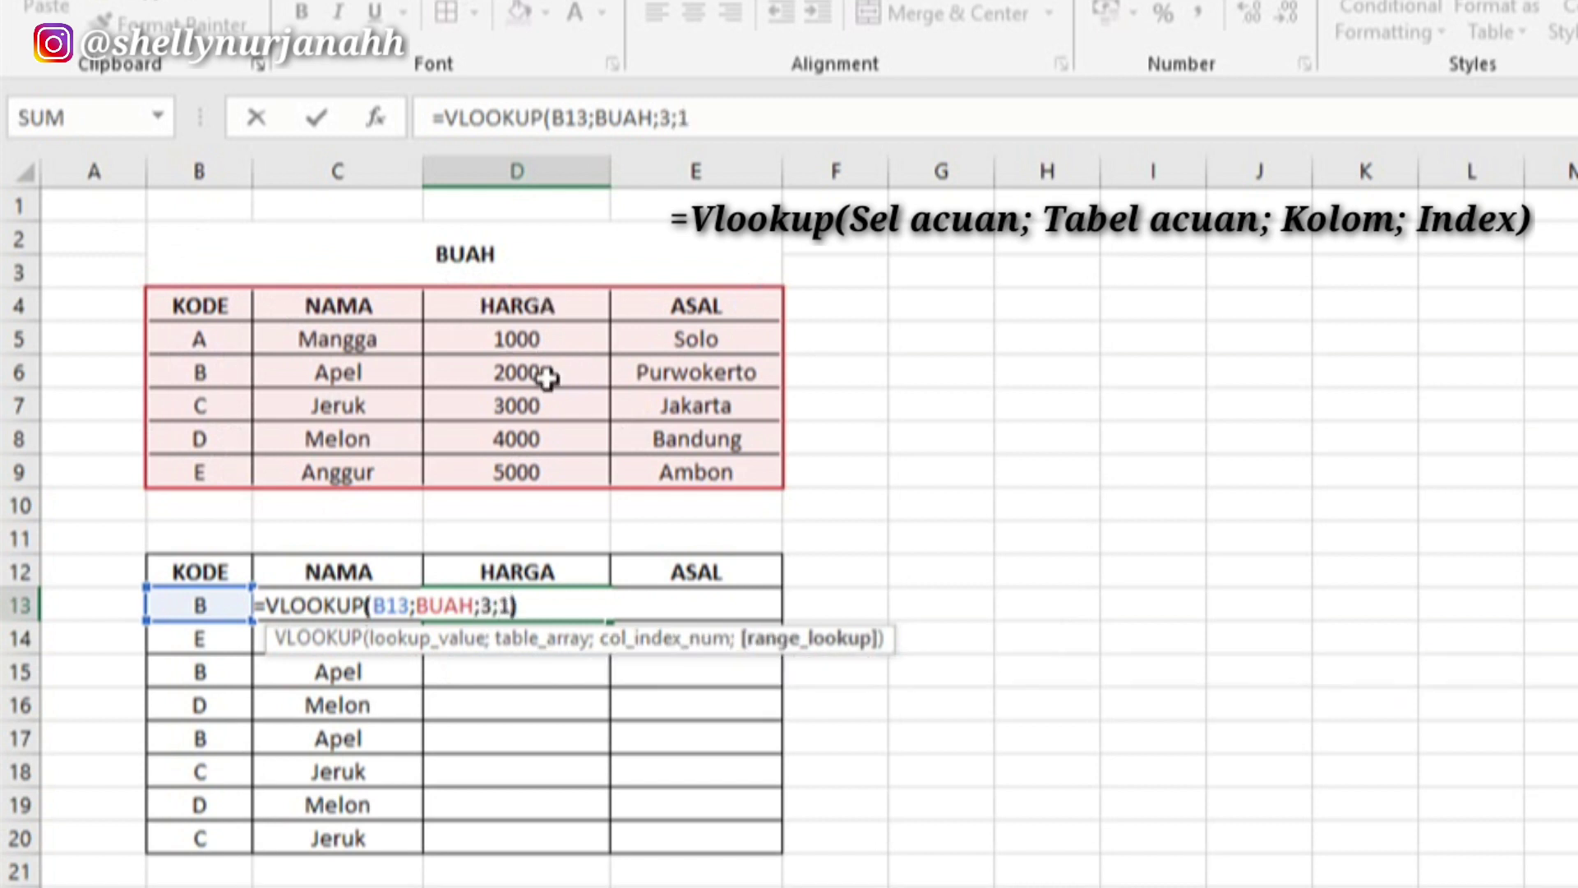
{"action": "type", "text": ")"}
{"action": "key", "text": "Return"}
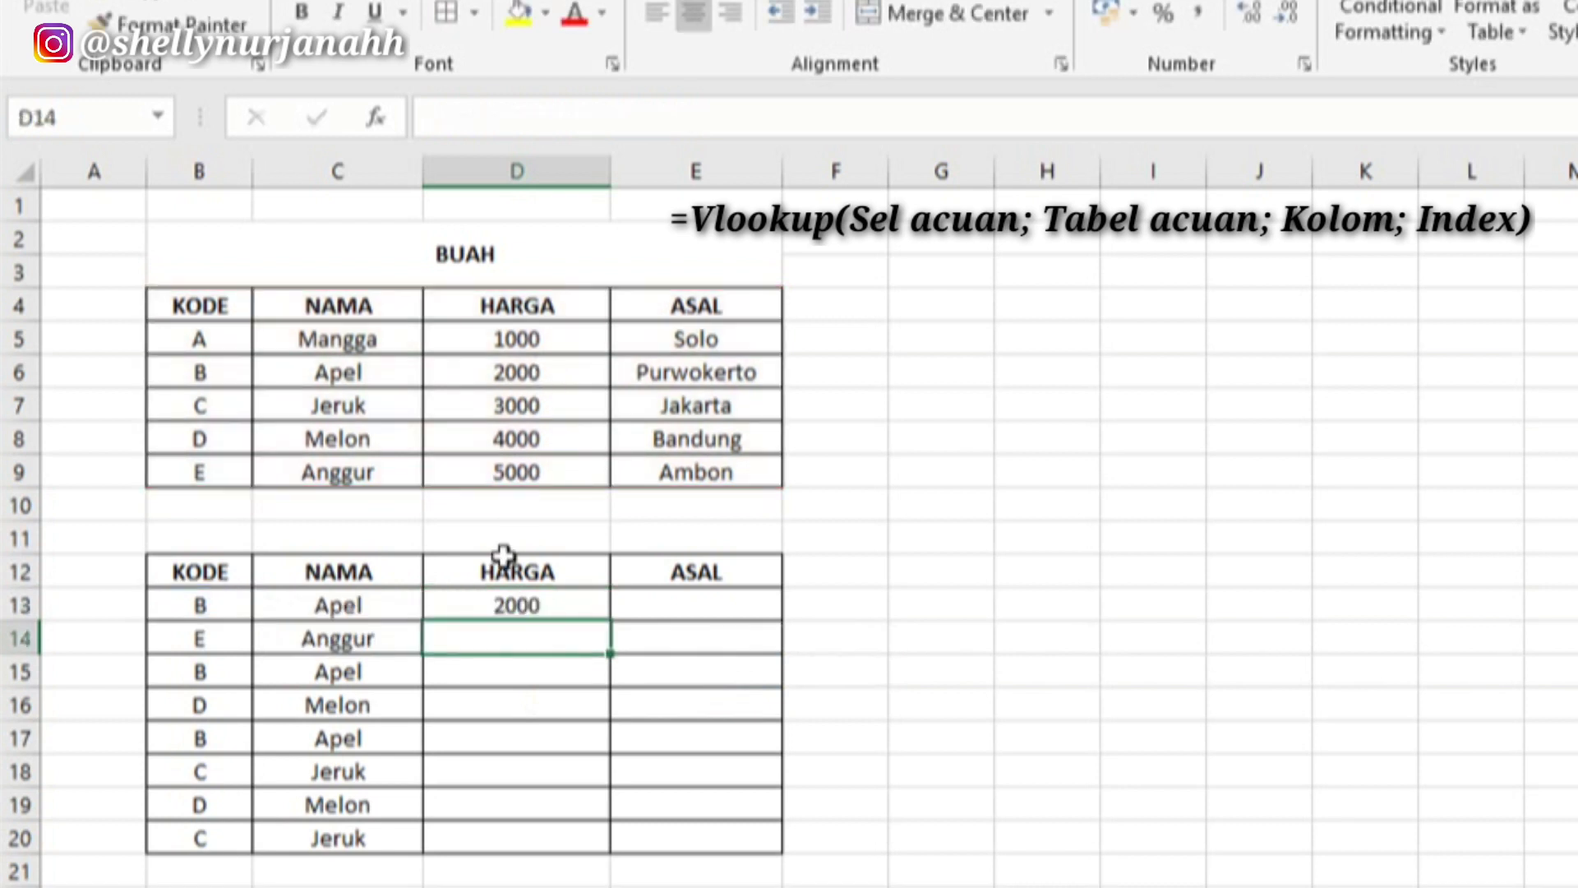
Step: Fill the HARGA formula from D13 down to D20
{"action": "left_click", "coordinate": [519, 608]}
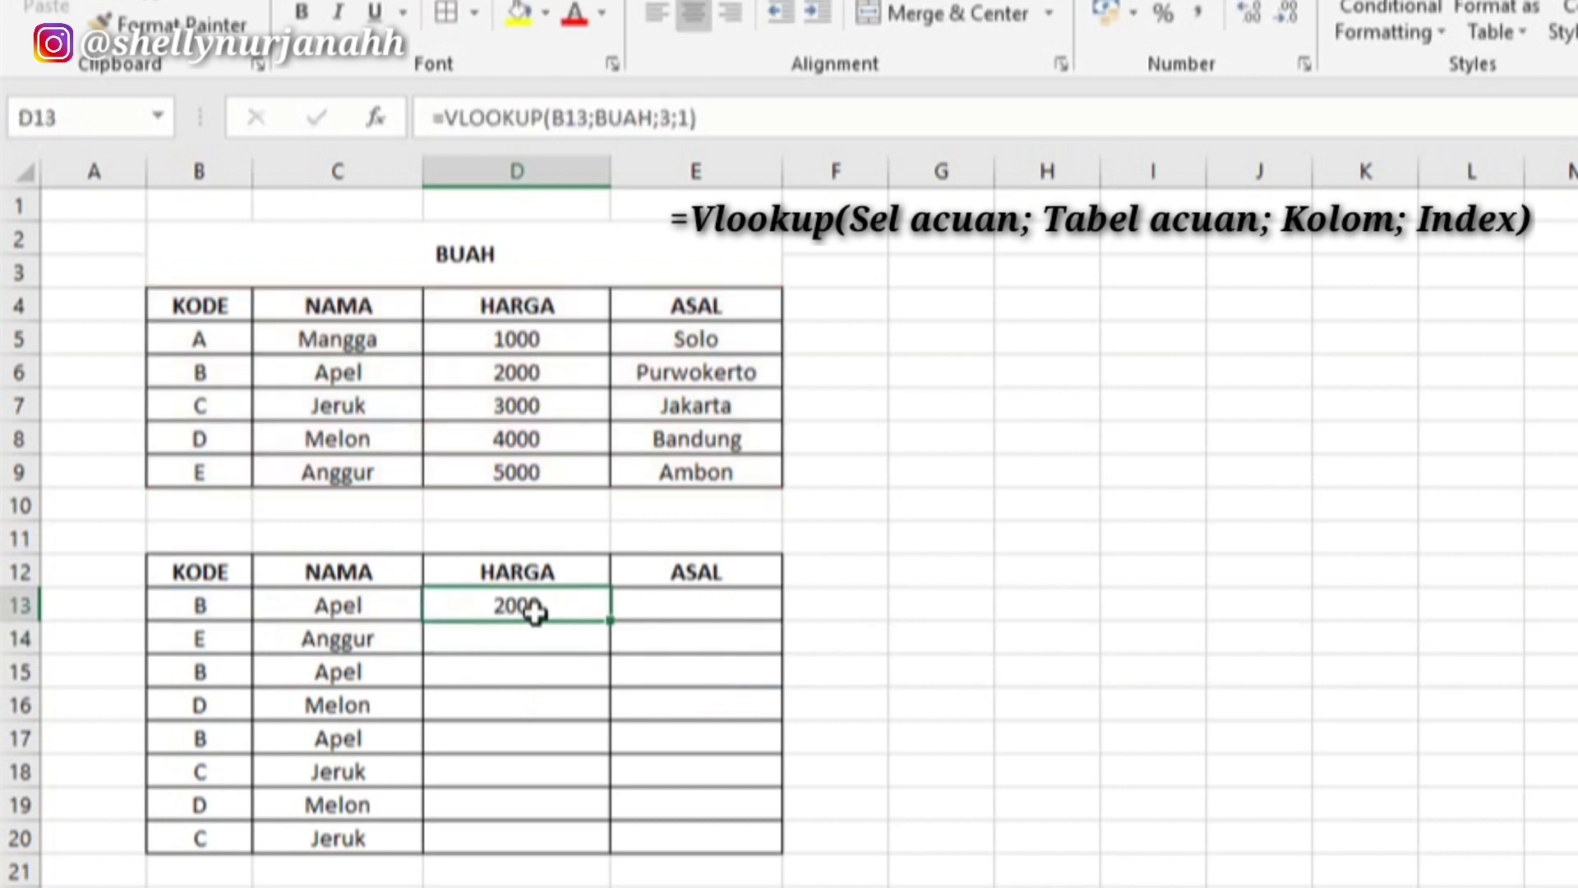
{"action": "left_click", "coordinate": [618, 616]}
{"action": "left_click", "coordinate": [571, 609]}
{"action": "left_click_drag", "start_coordinate": [612, 622], "coordinate": [599, 849]}
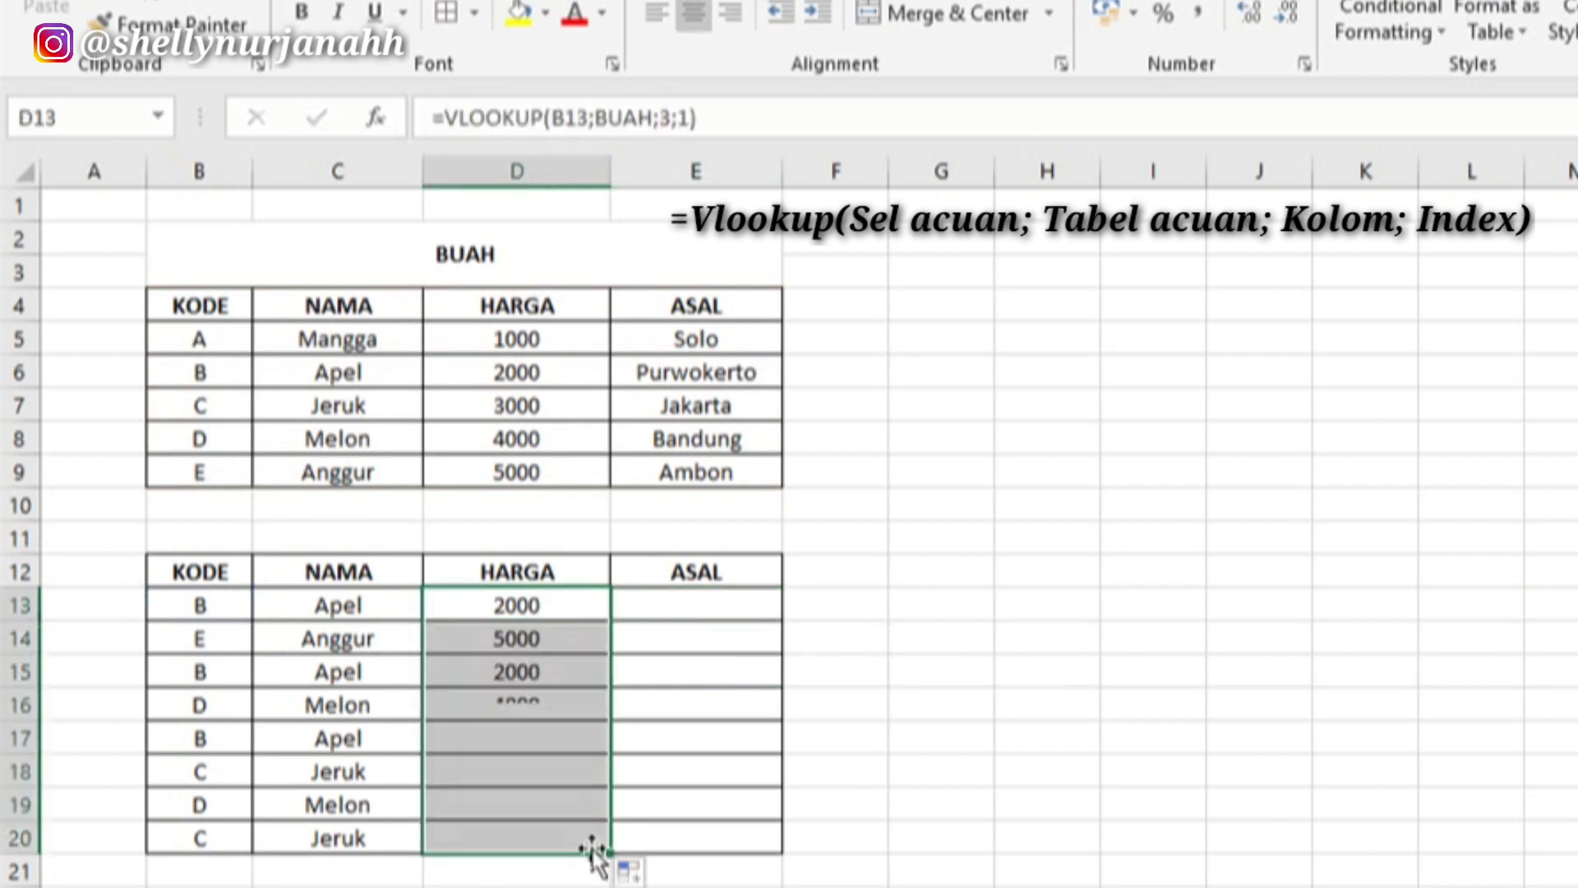
Step: Enter =VLOOKUP(B13;BUAH;4;1) in E13 for ASAL and fill the formula down to E20
{"action": "left_click", "coordinate": [715, 600]}
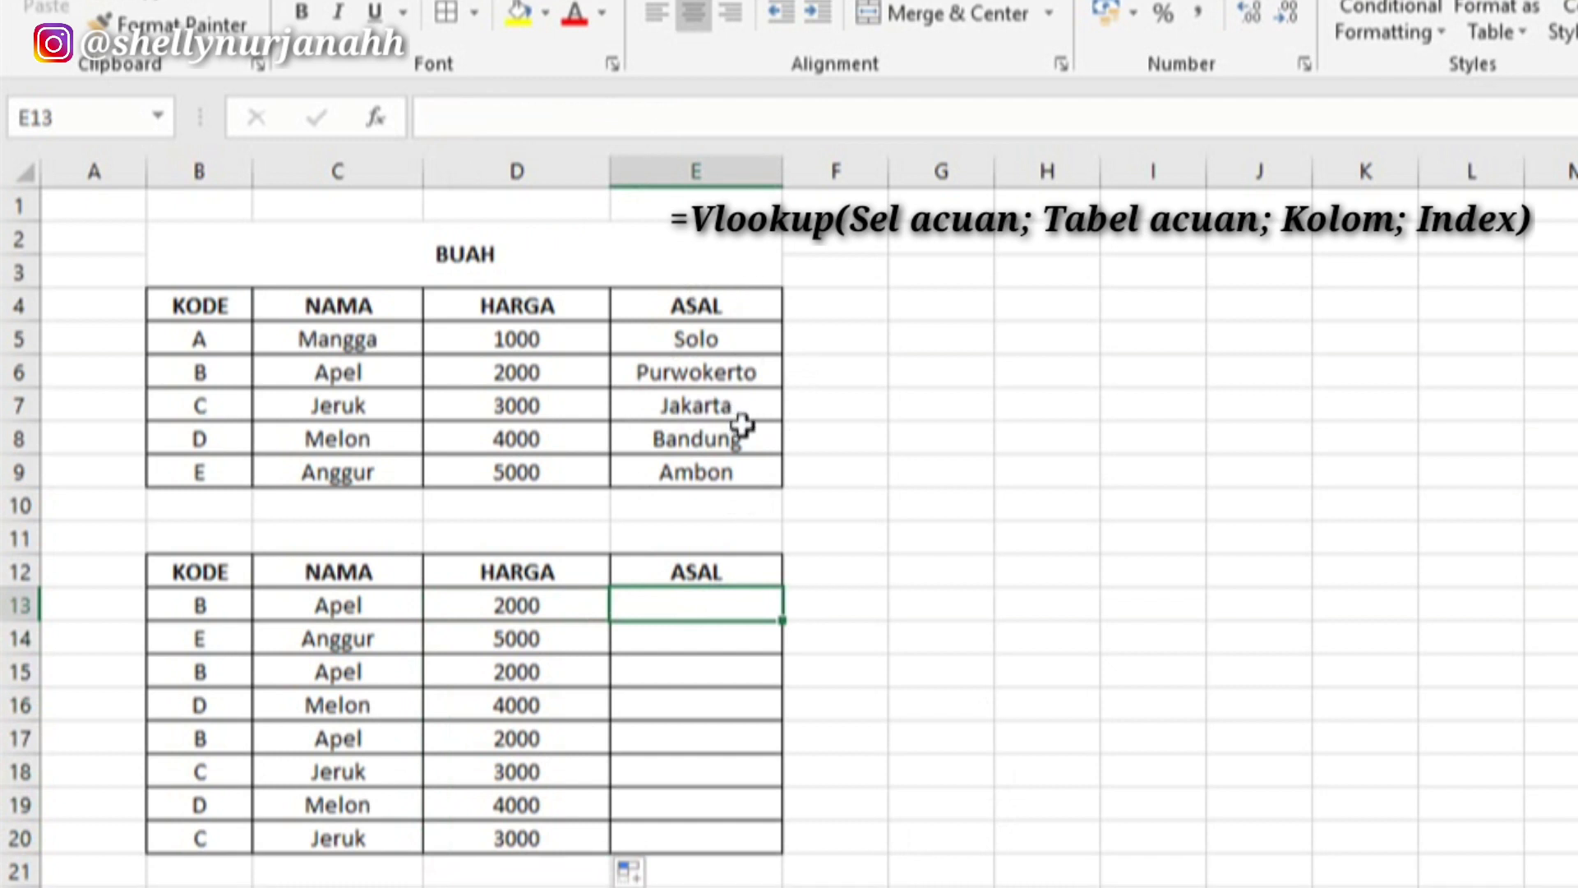
{"action": "type", "text": "=VLOOKUP"}
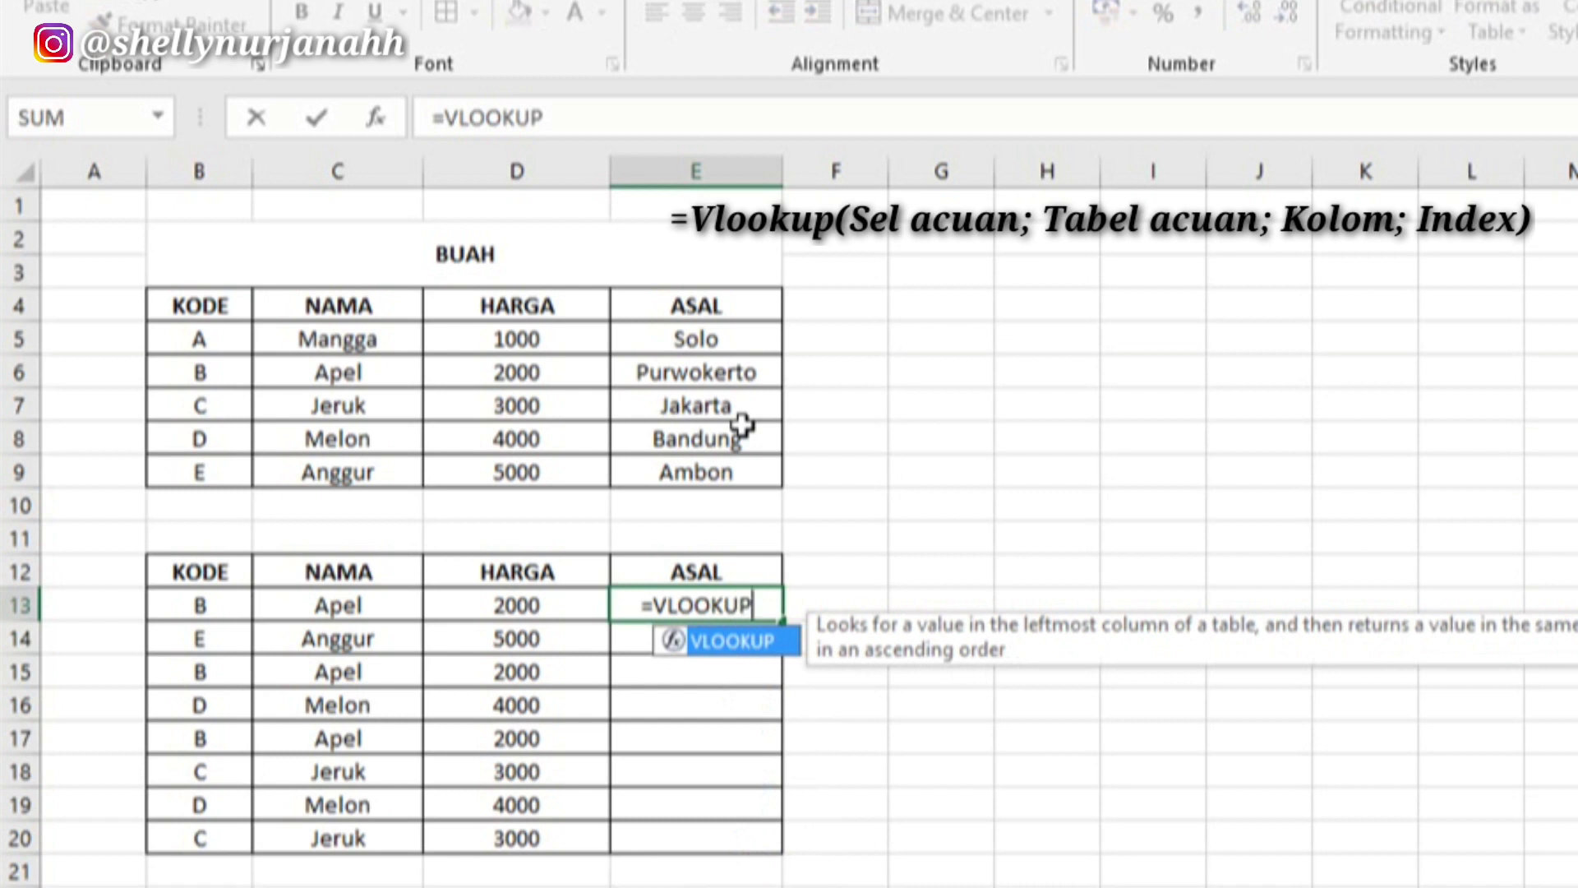
{"action": "type", "text": "("}
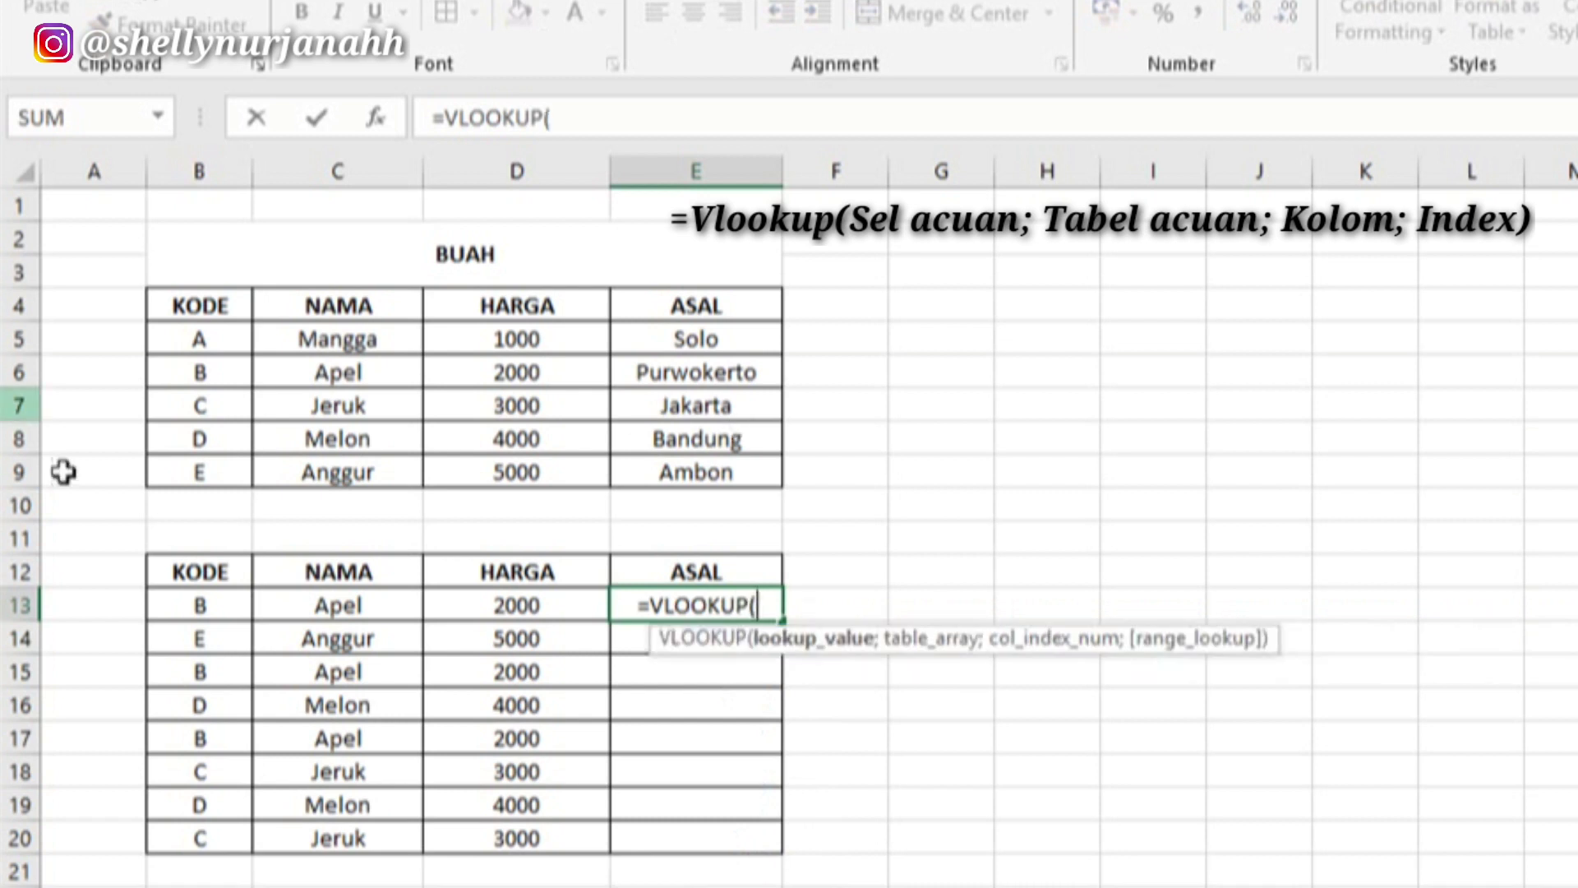
{"action": "left_click", "coordinate": [196, 600]}
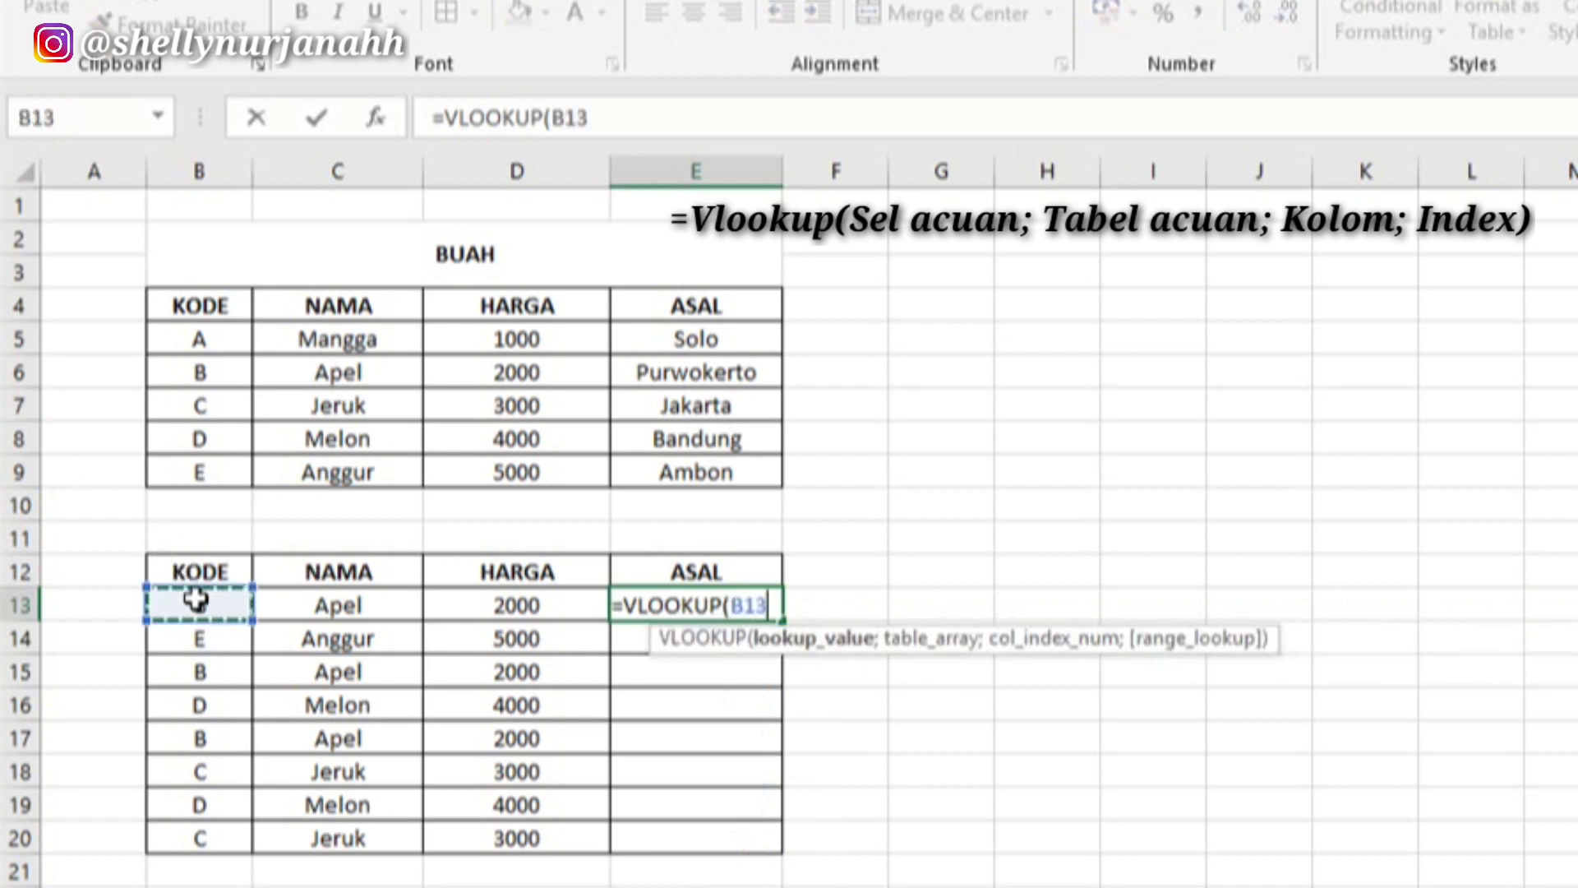
{"action": "type", "text": ";"}
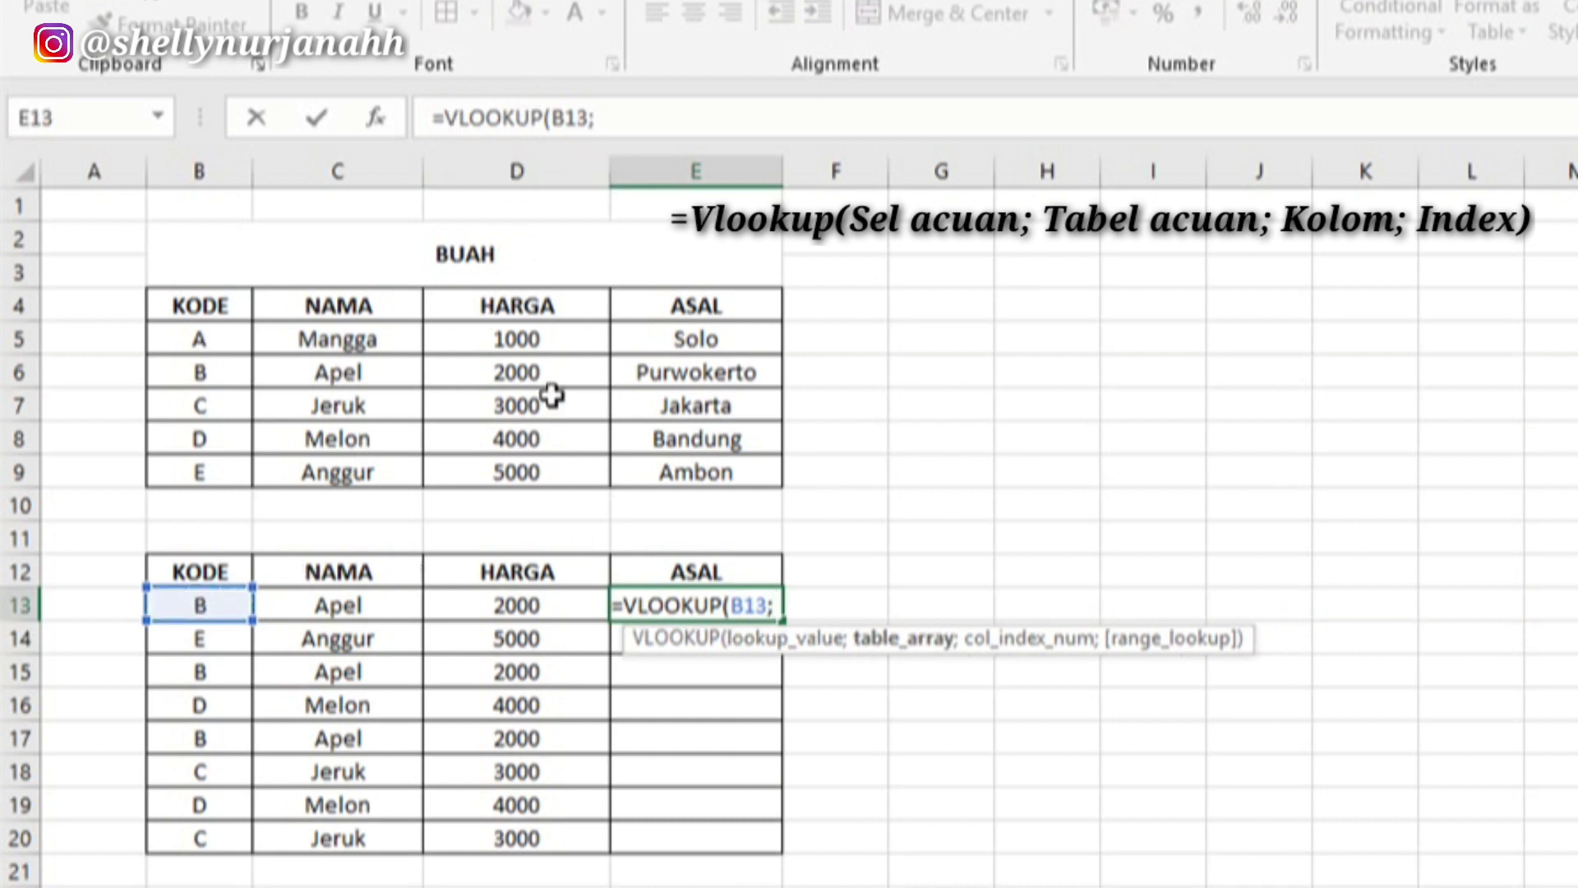
{"action": "type", "text": "BUAH"}
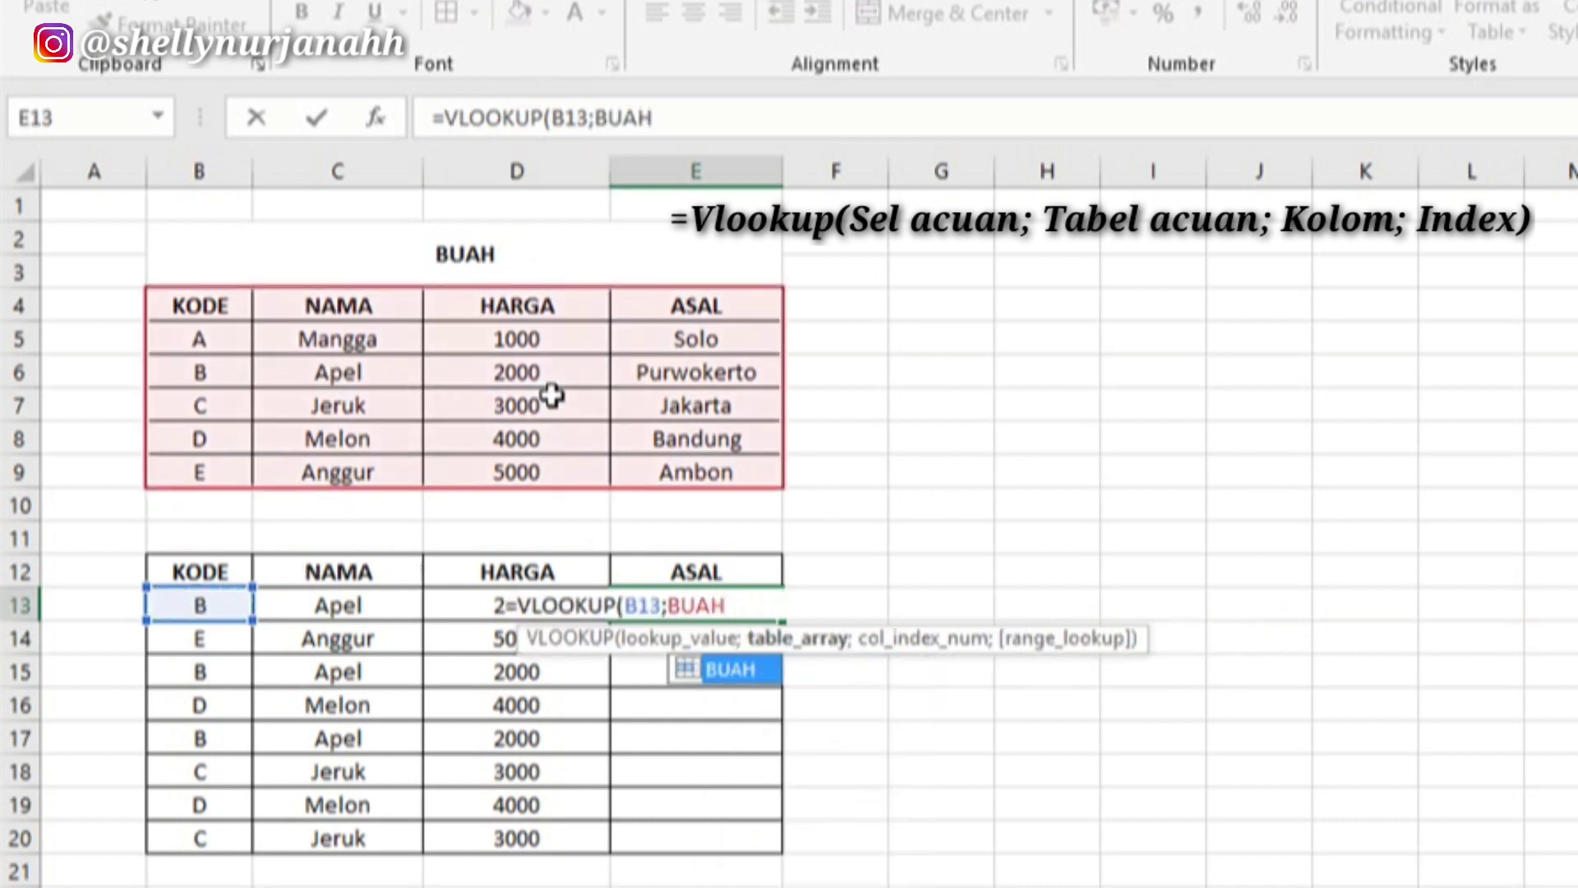
{"action": "type", "text": ";"}
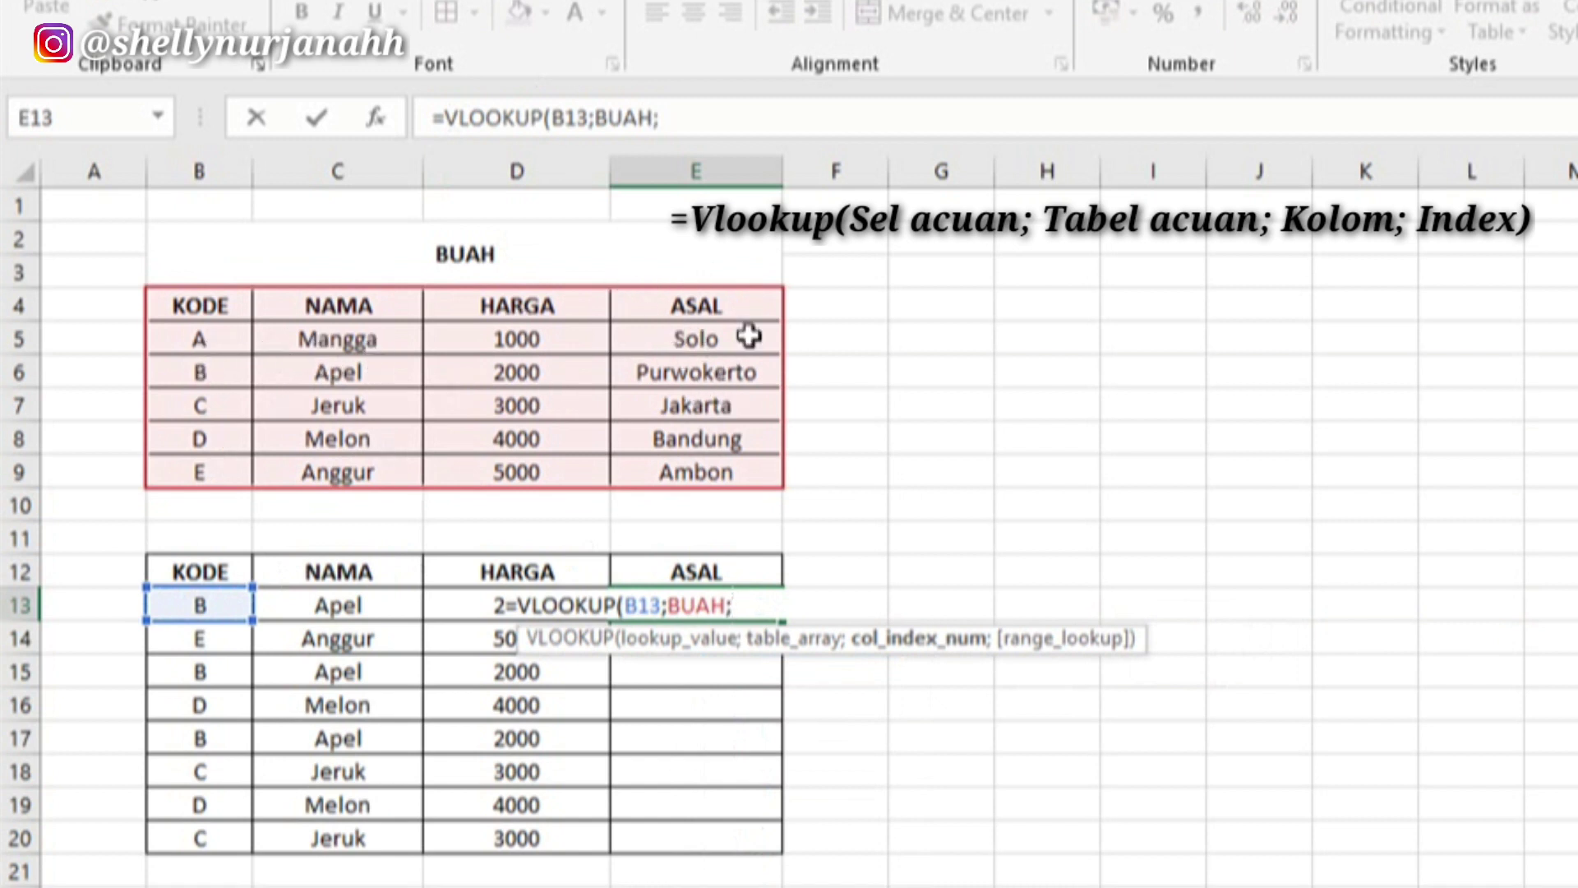
{"action": "type", "text": "4"}
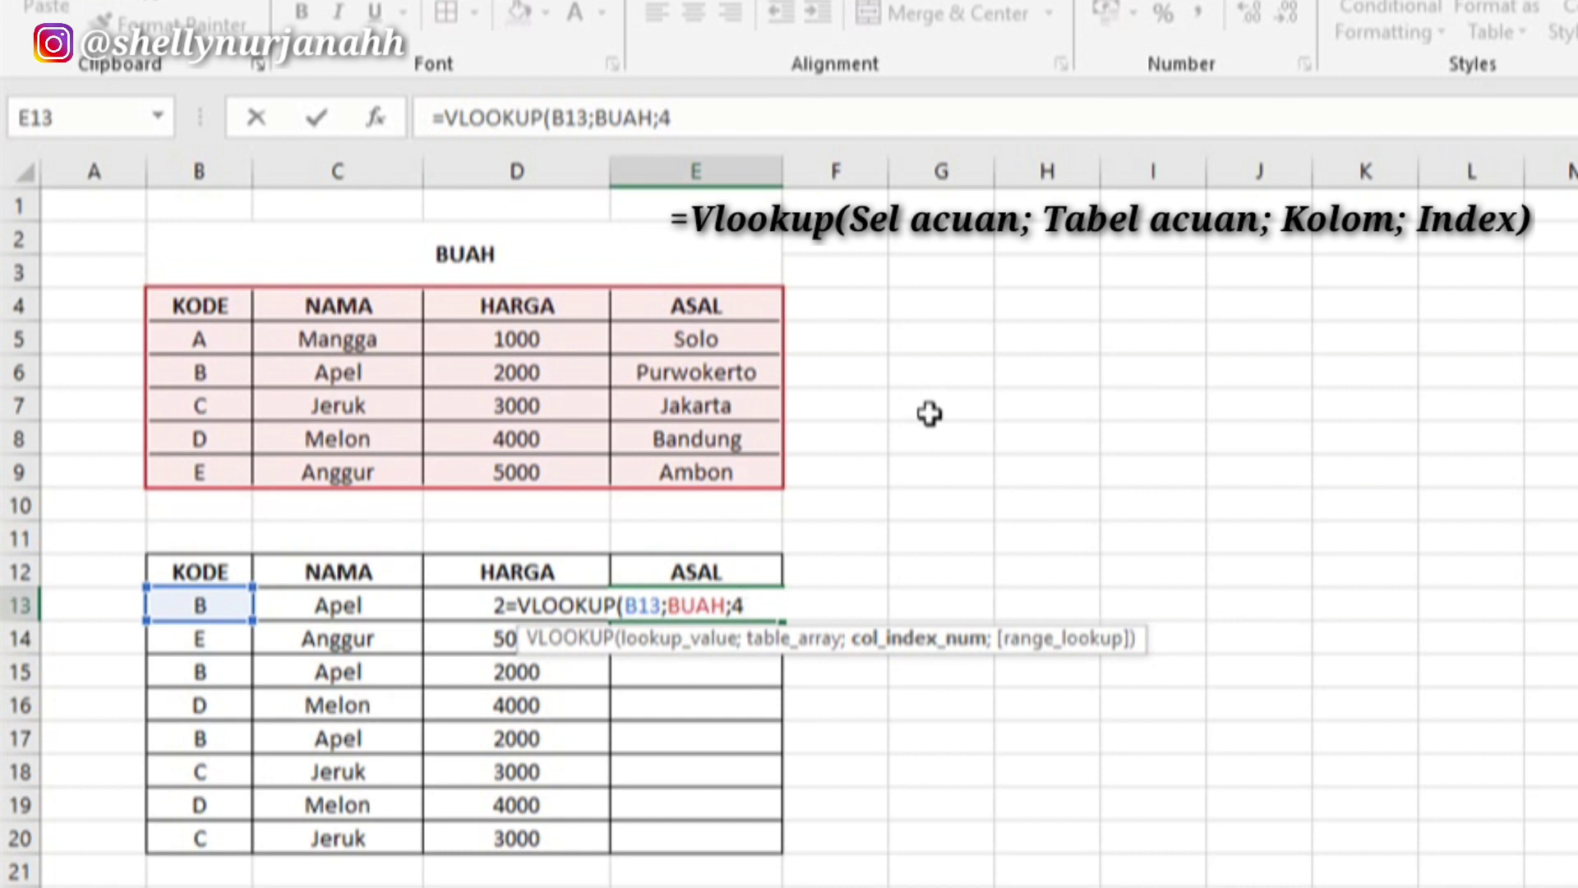
{"action": "type", "text": ";"}
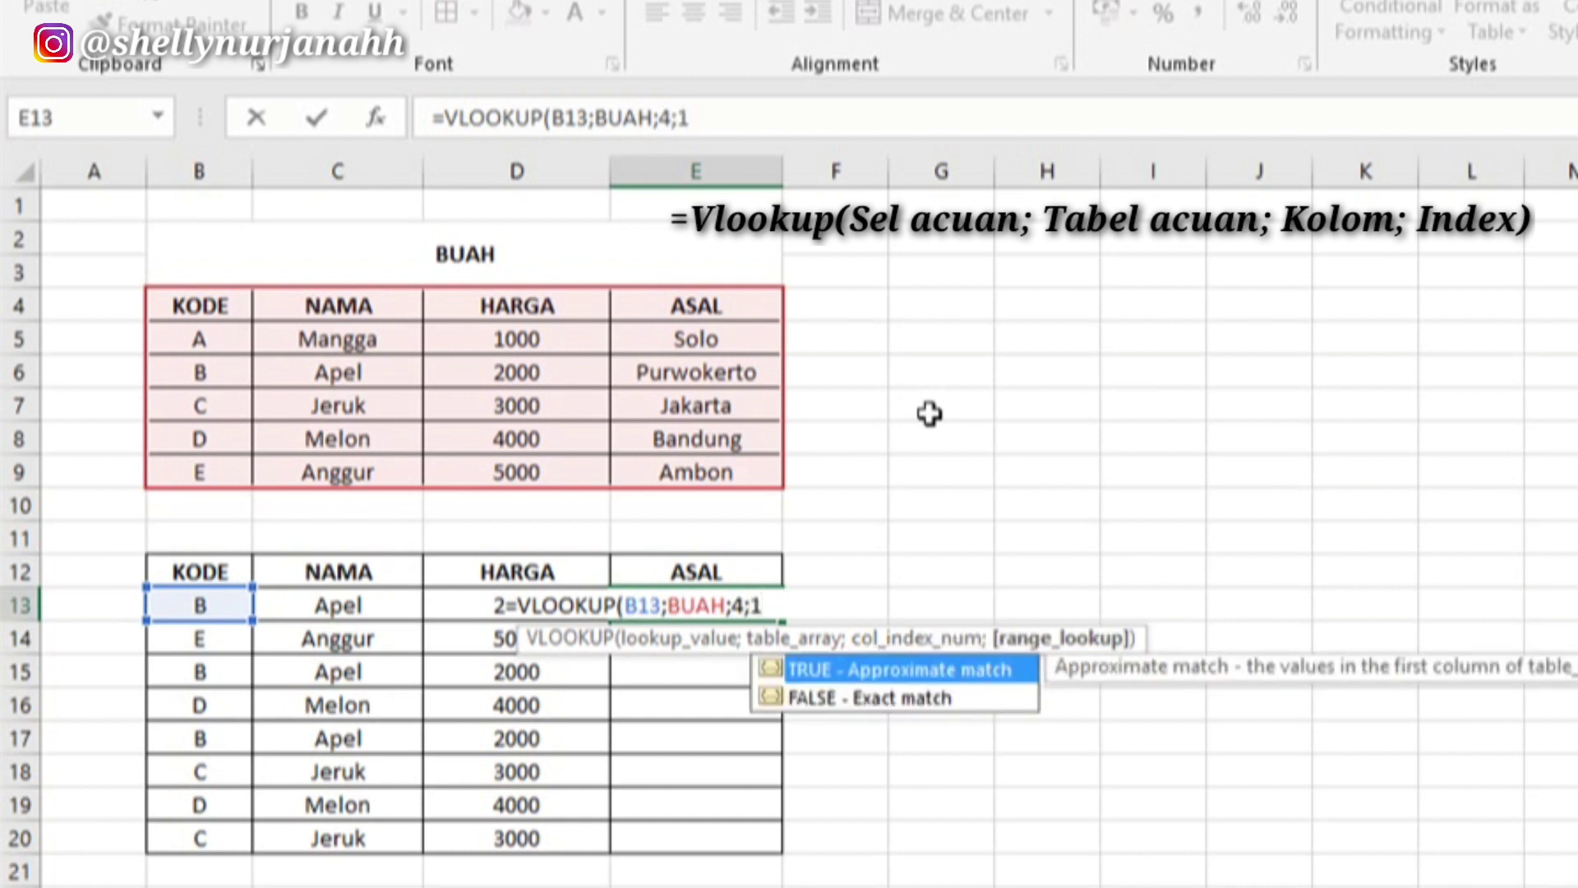
{"action": "type", "text": "1)"}
{"action": "key", "text": "Return"}
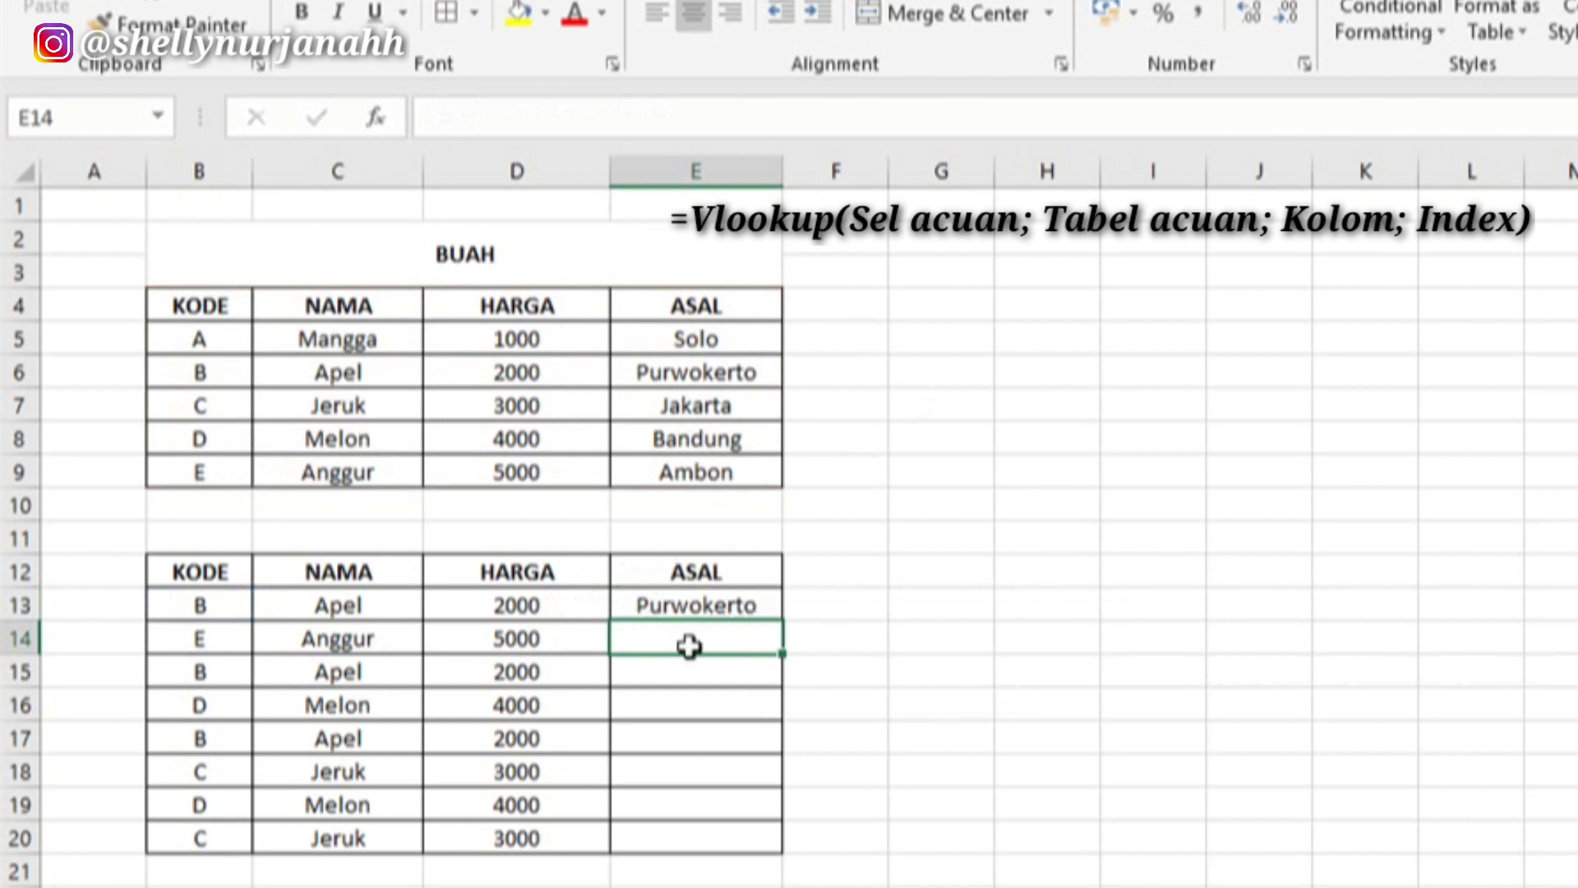
{"action": "left_click", "coordinate": [757, 599]}
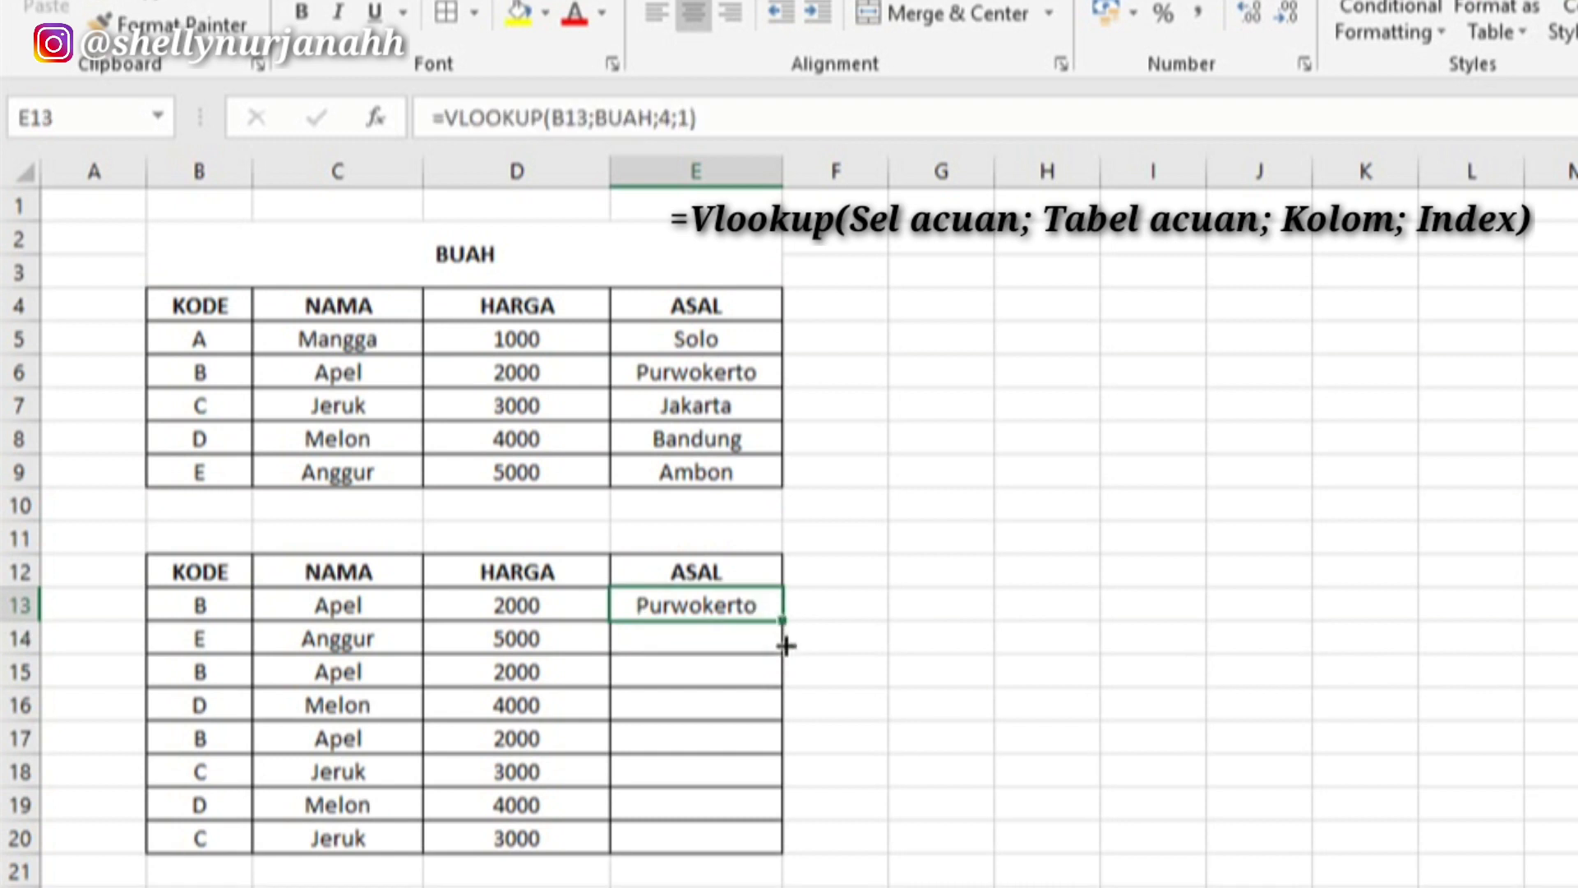
{"action": "left_click_drag", "start_coordinate": [782, 622], "coordinate": [775, 845]}
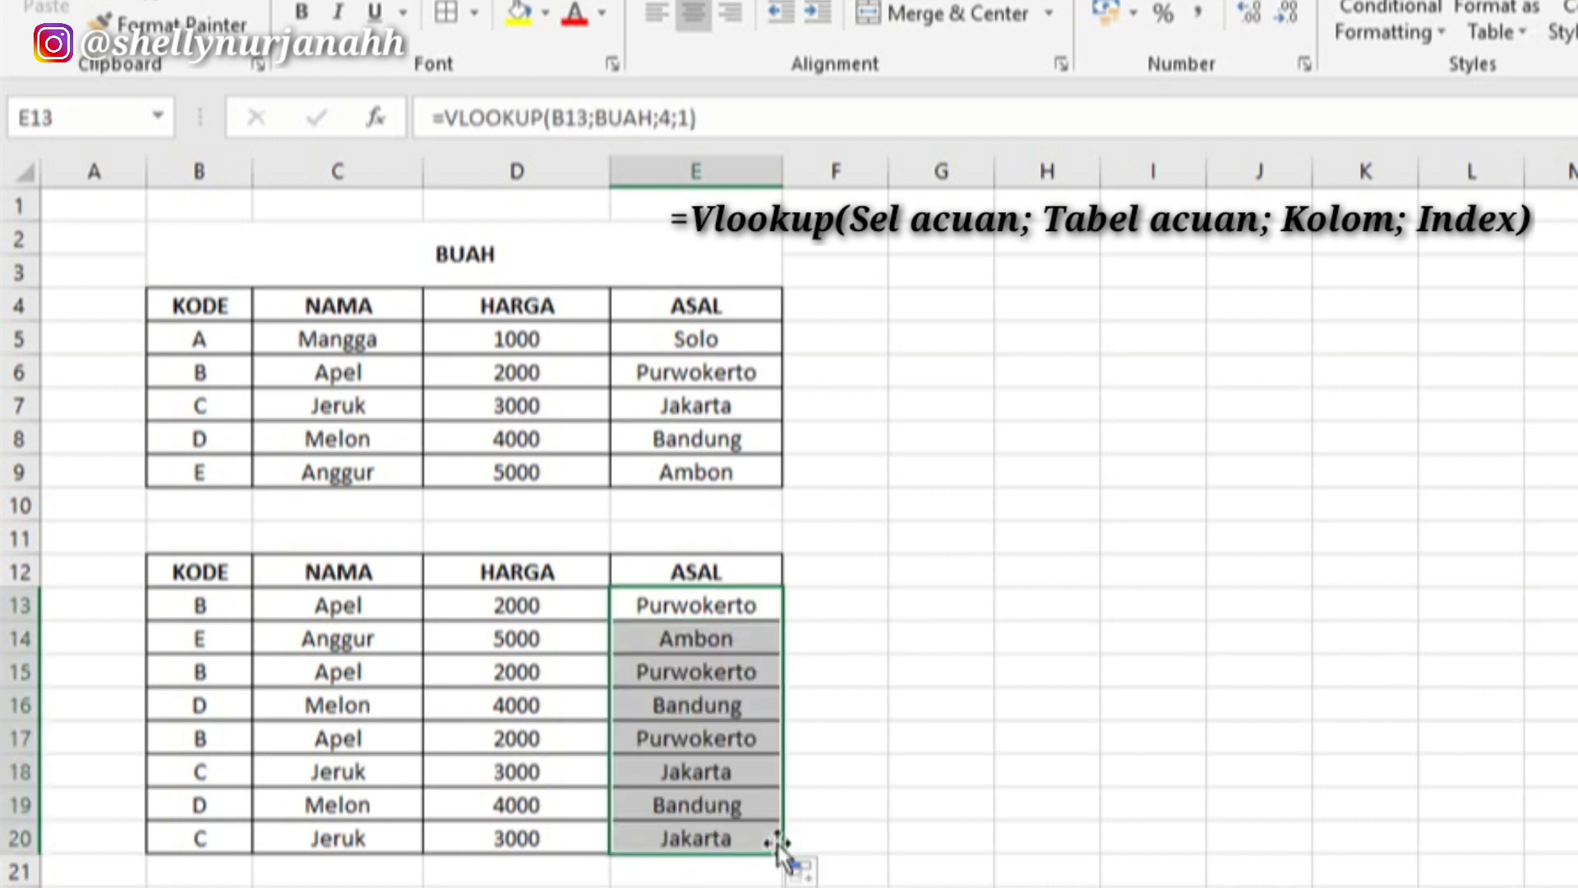
Step: Merge and center the row 5 cells from G5 across past column L, beside the fruit reference table
{"action": "left_click", "coordinate": [974, 352]}
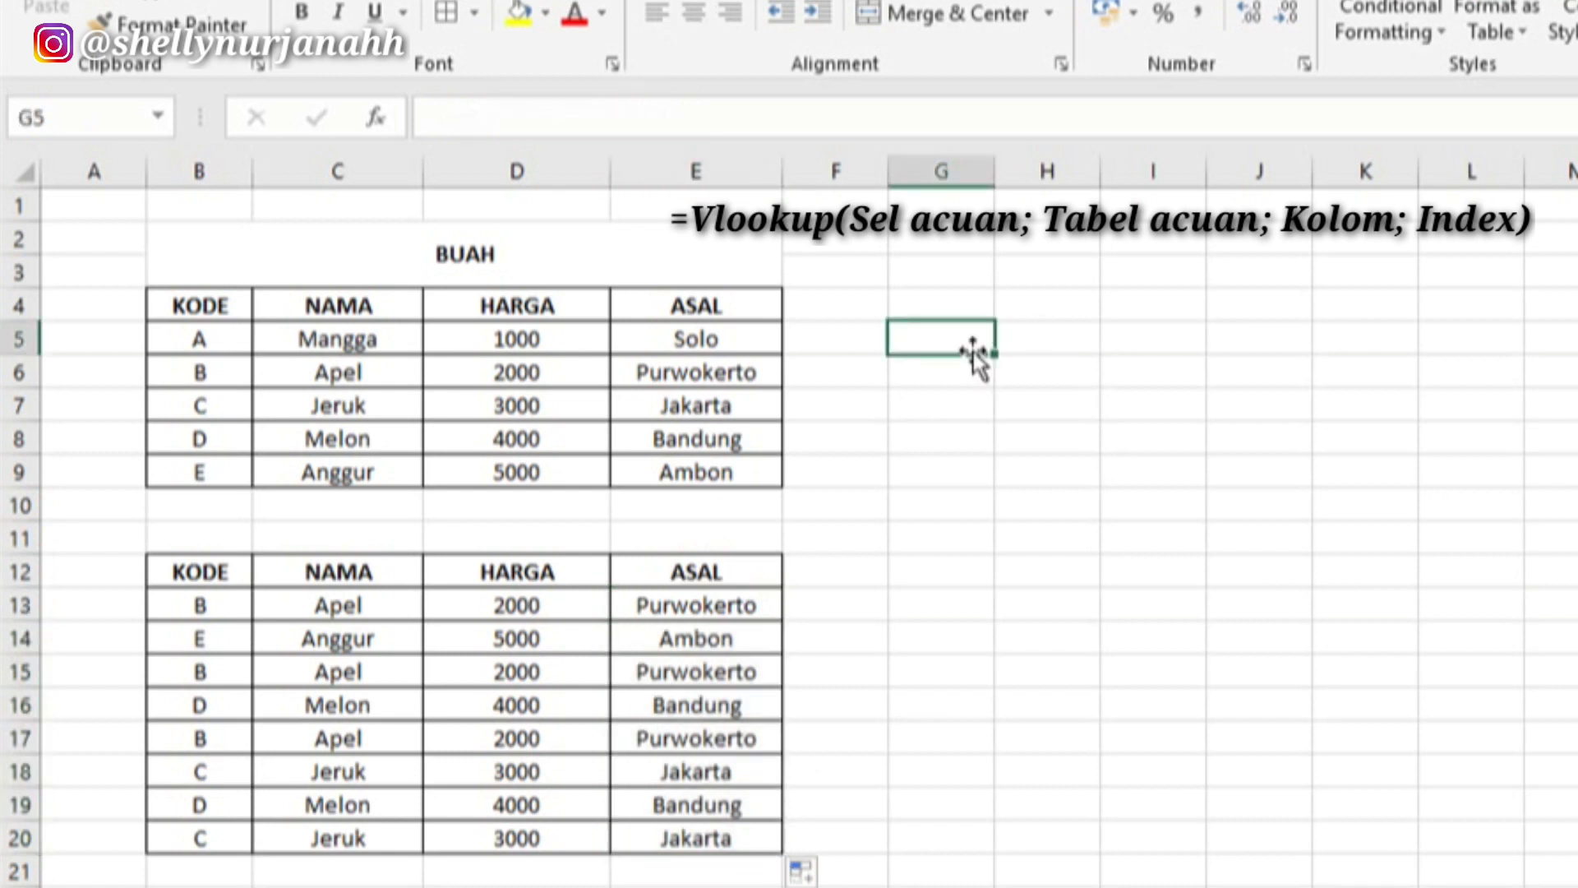
{"action": "left_click_drag", "start_coordinate": [973, 350], "coordinate": [1271, 353]}
{"action": "left_click_drag", "start_coordinate": [941, 342], "coordinate": [1574, 341]}
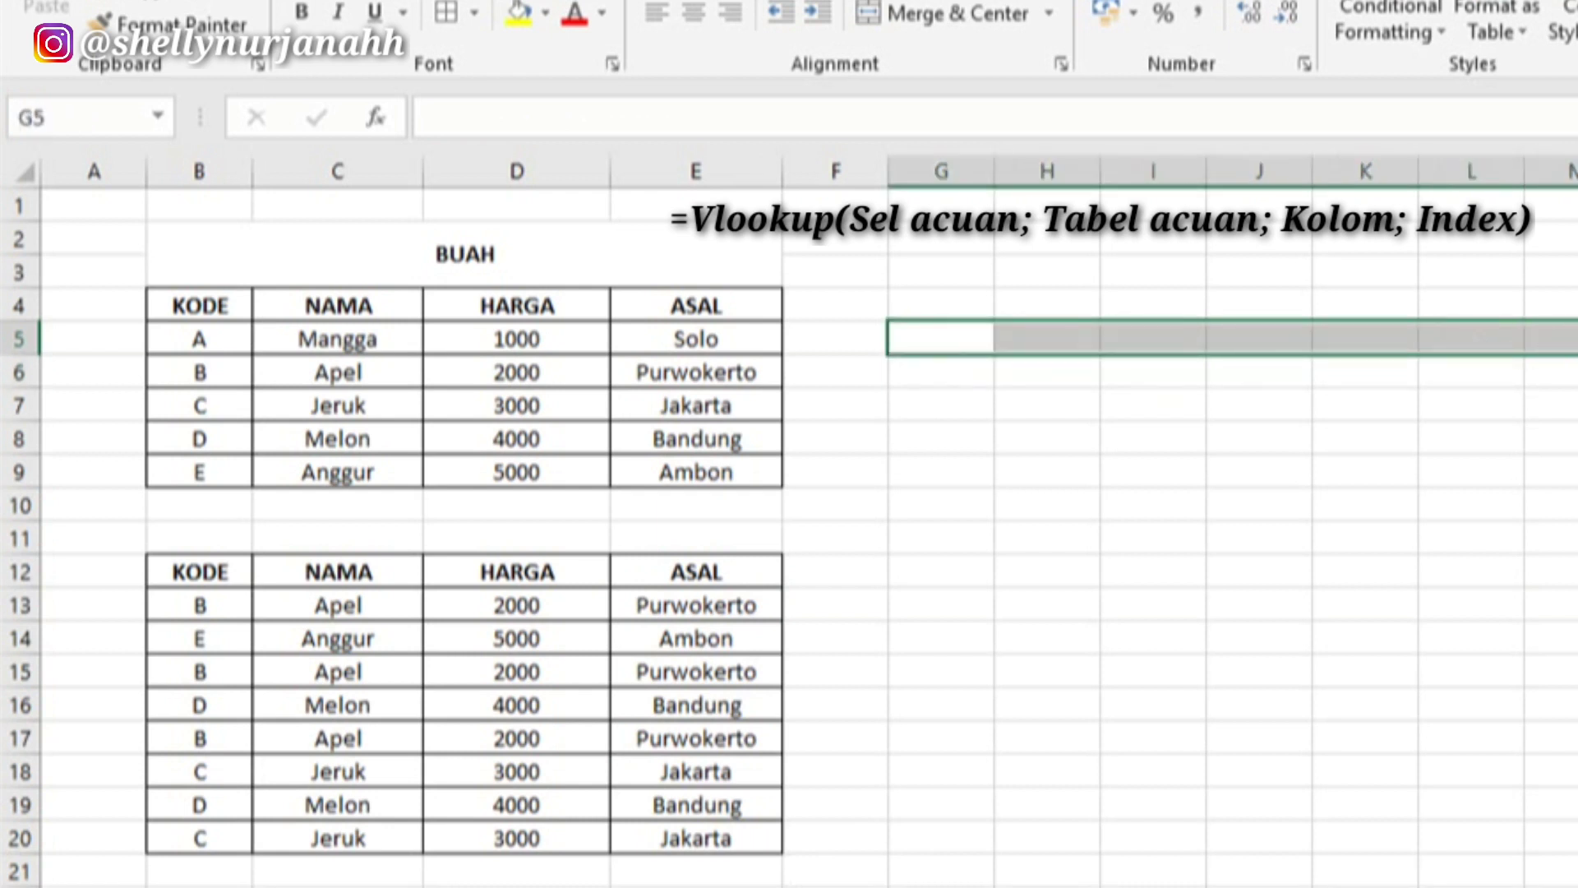
{"action": "left_click", "coordinate": [933, 20]}
Step: Enter the syntax =VLOOKUP(SEL ACUAN;TABEL ACUAN;KOLOM;INDEX) in the merged cell G5 beside the fruit reference table
{"action": "type", "text": "="}
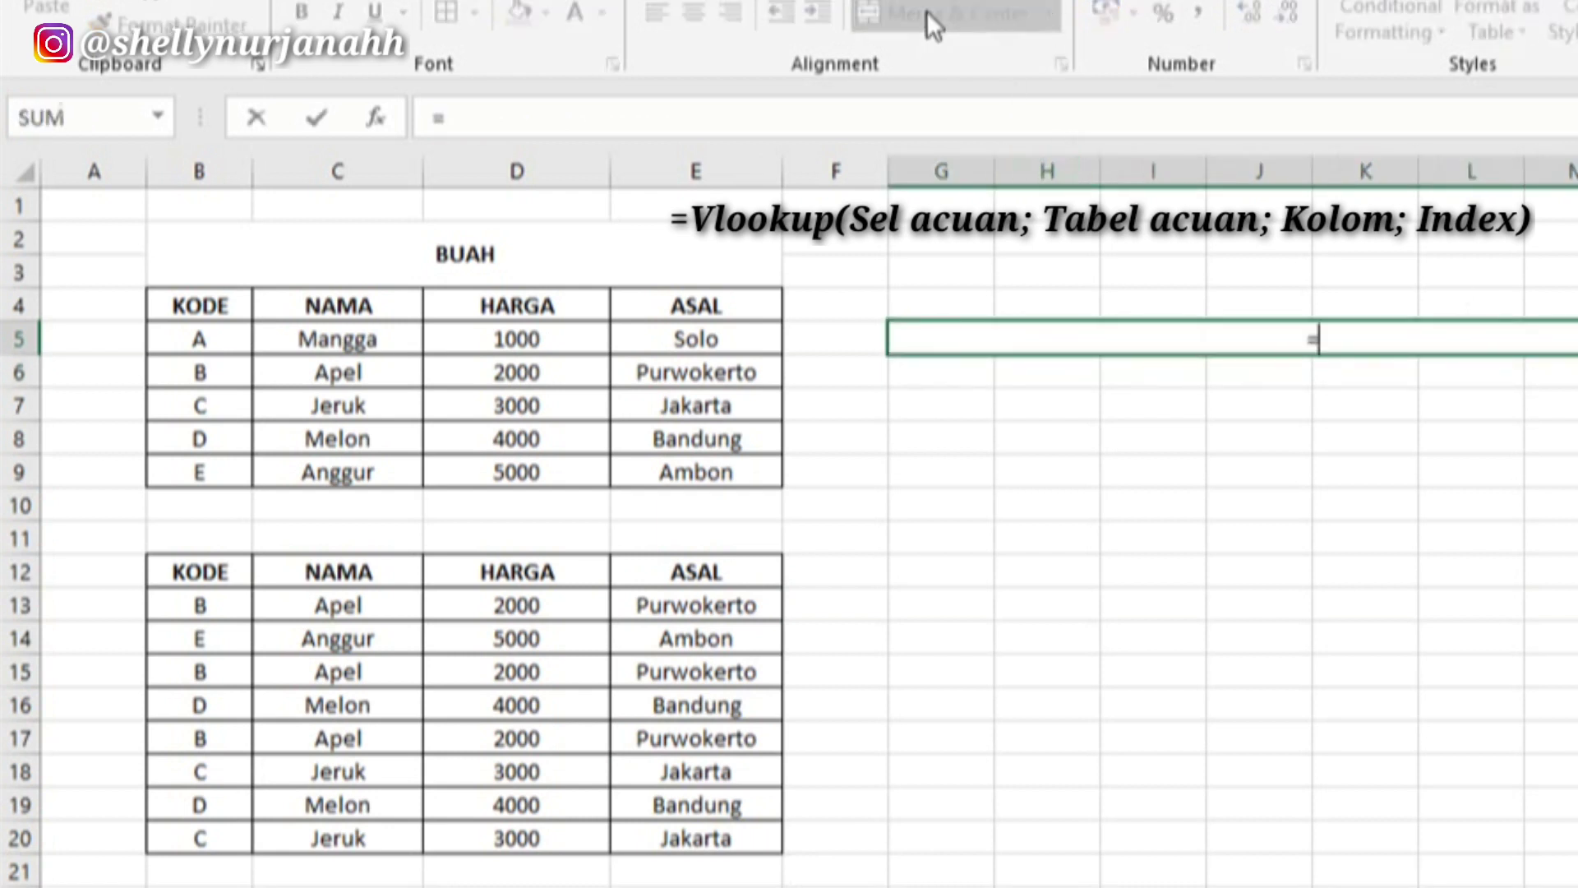
{"action": "type", "text": "VLOOU"}
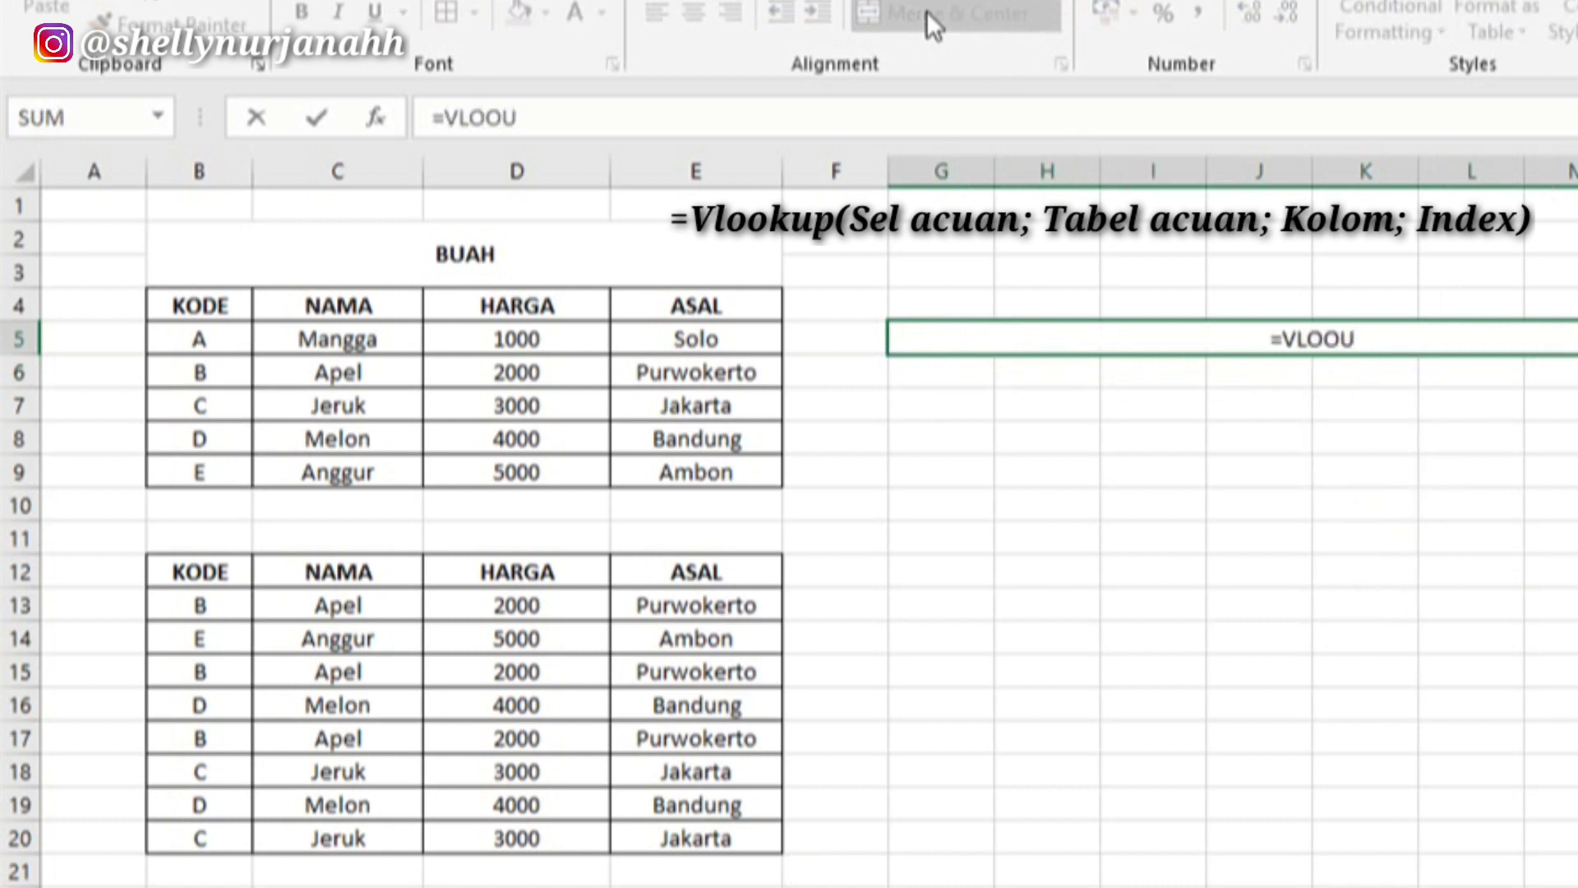
{"action": "key", "text": "BackSpace"}
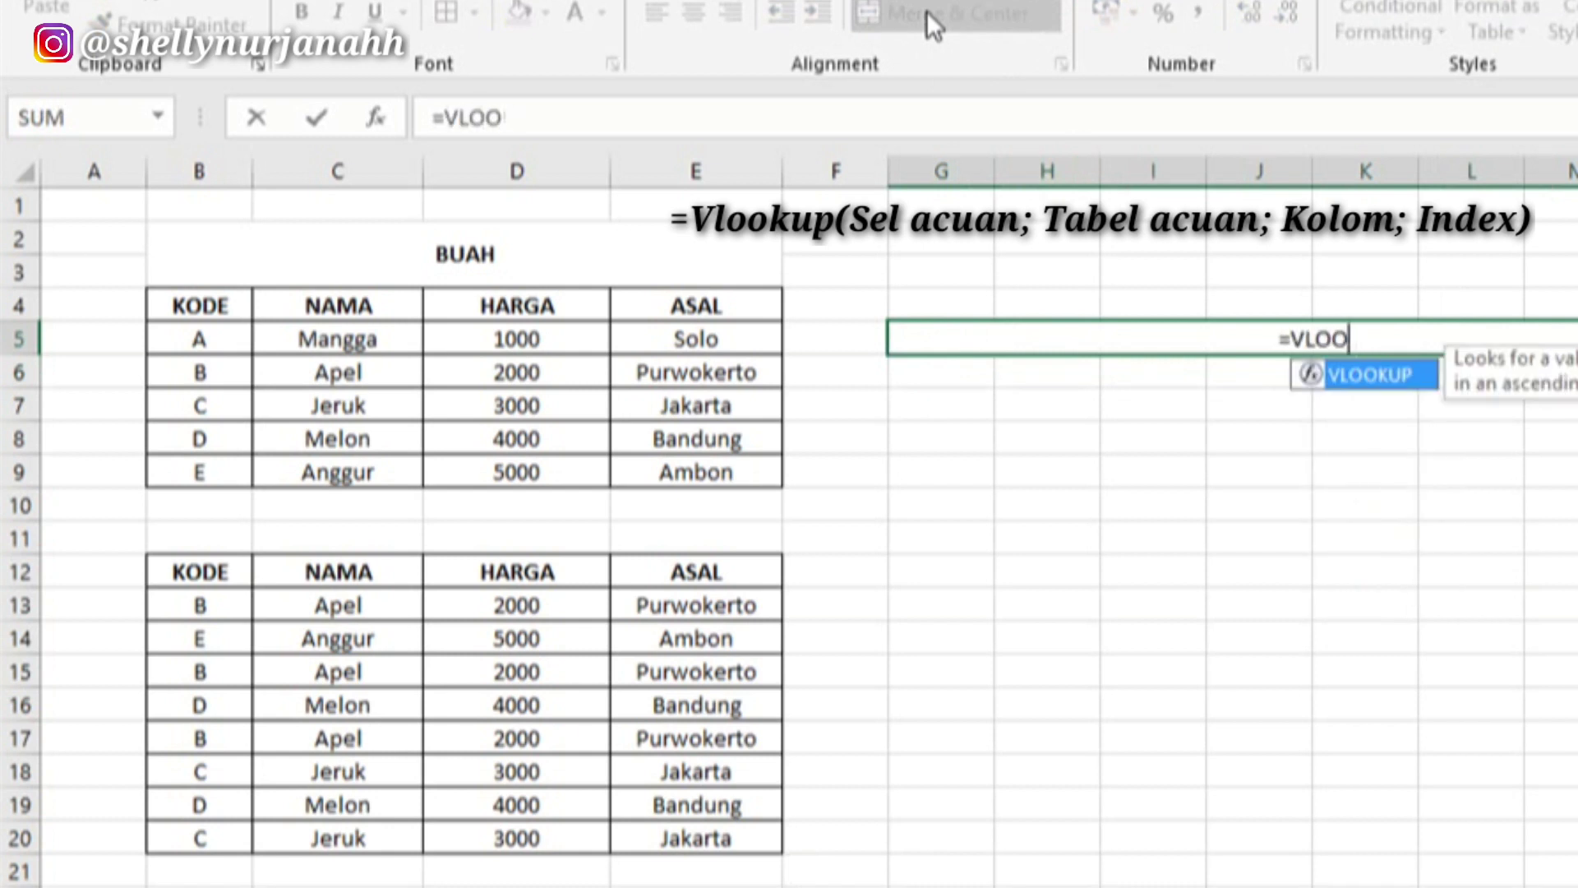
{"action": "type", "text": "KU"}
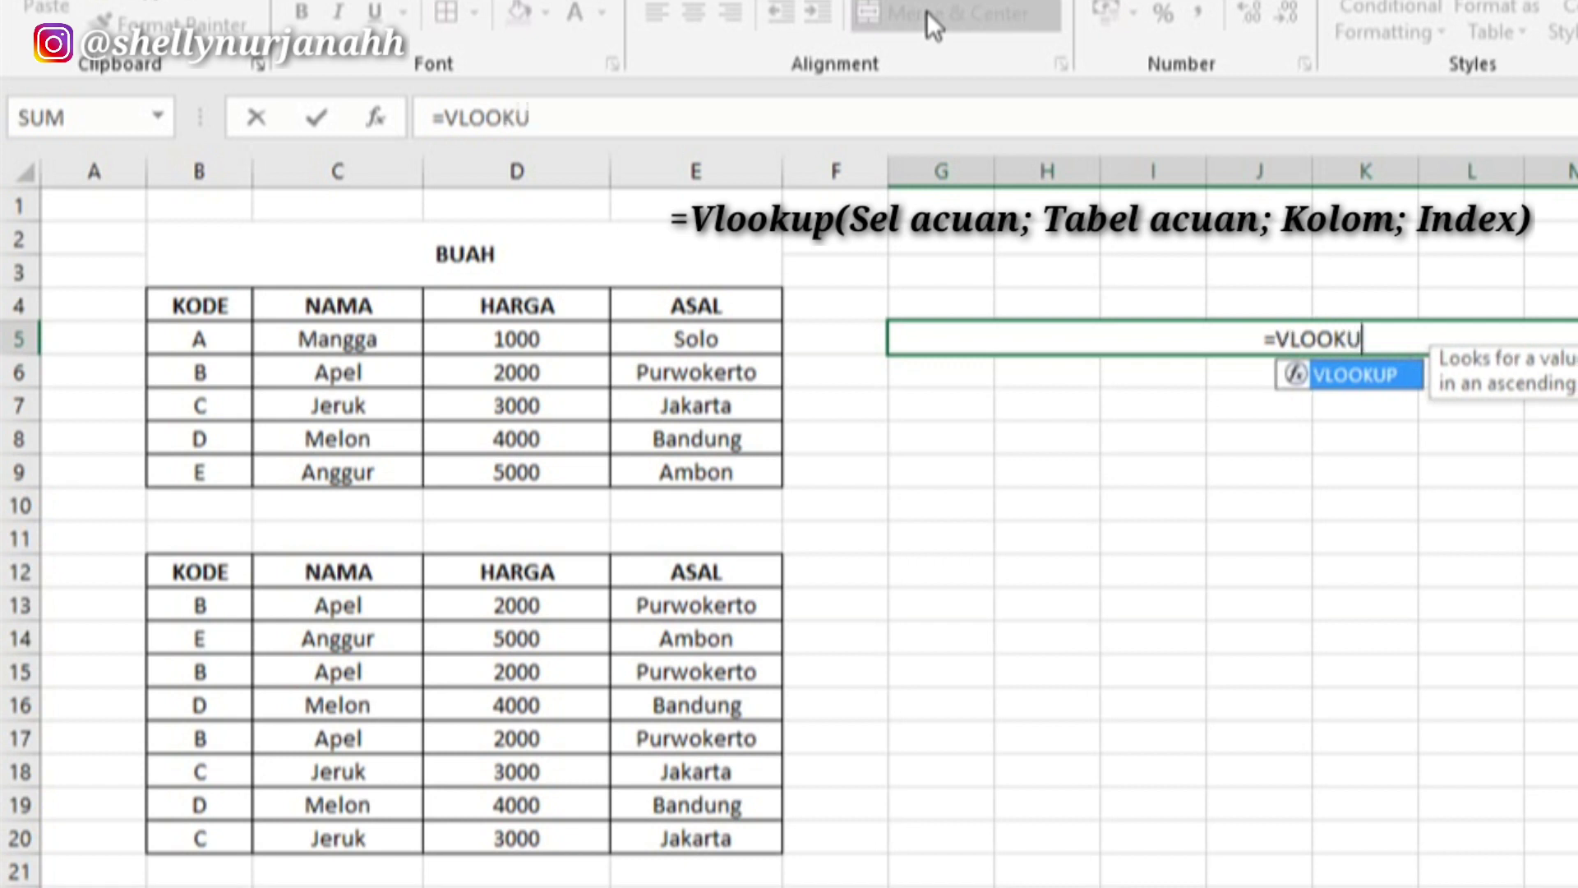
{"action": "type", "text": "P"}
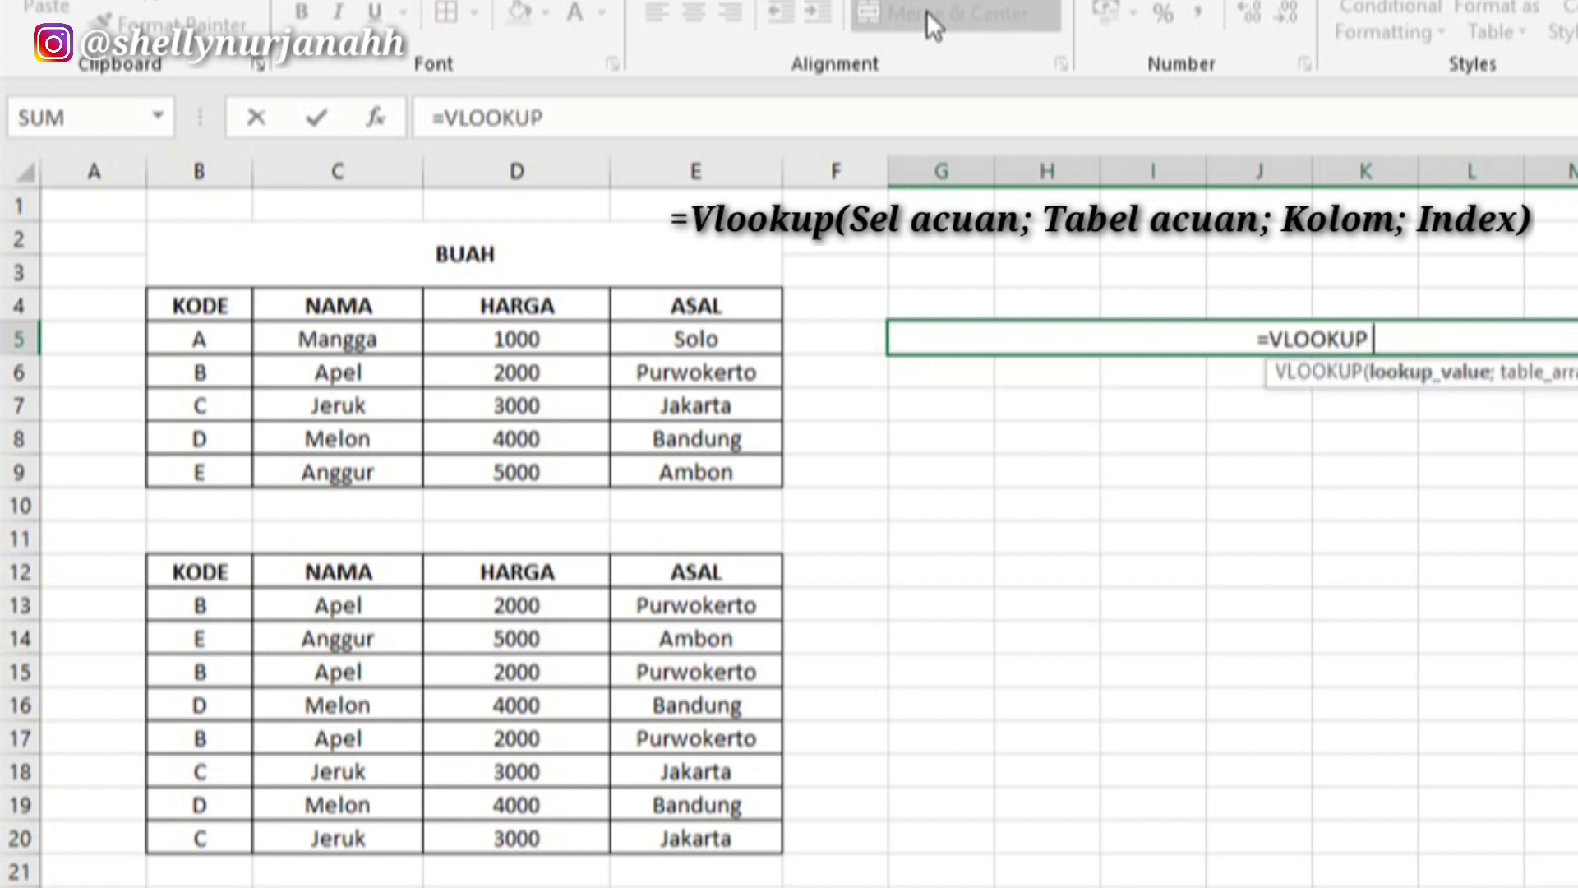
{"action": "type", "text": "(SEL"}
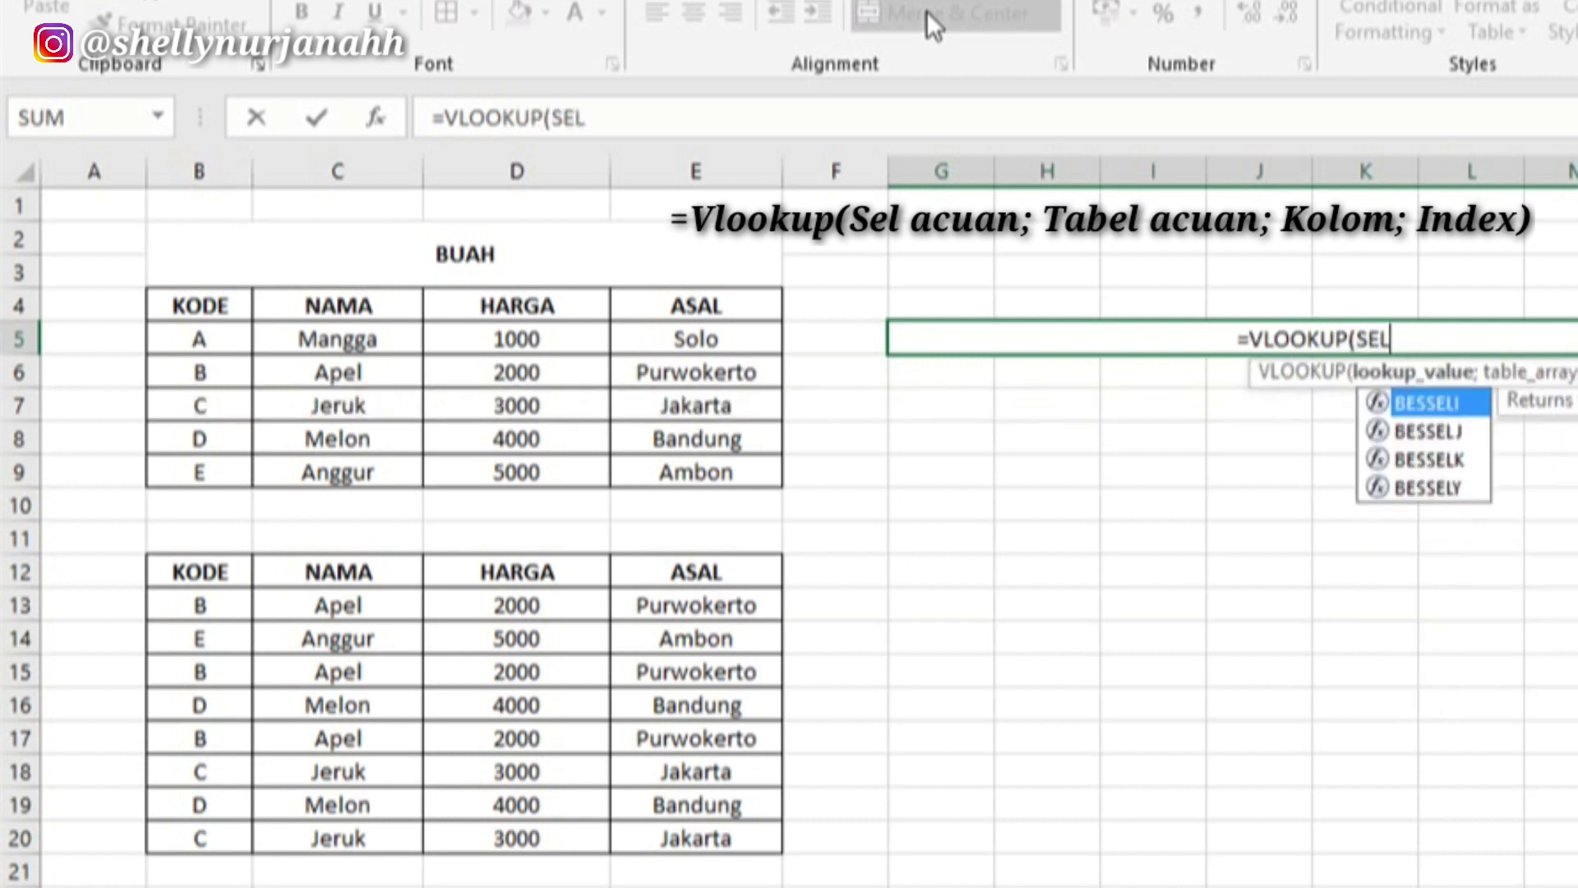
{"action": "type", "text": " A"}
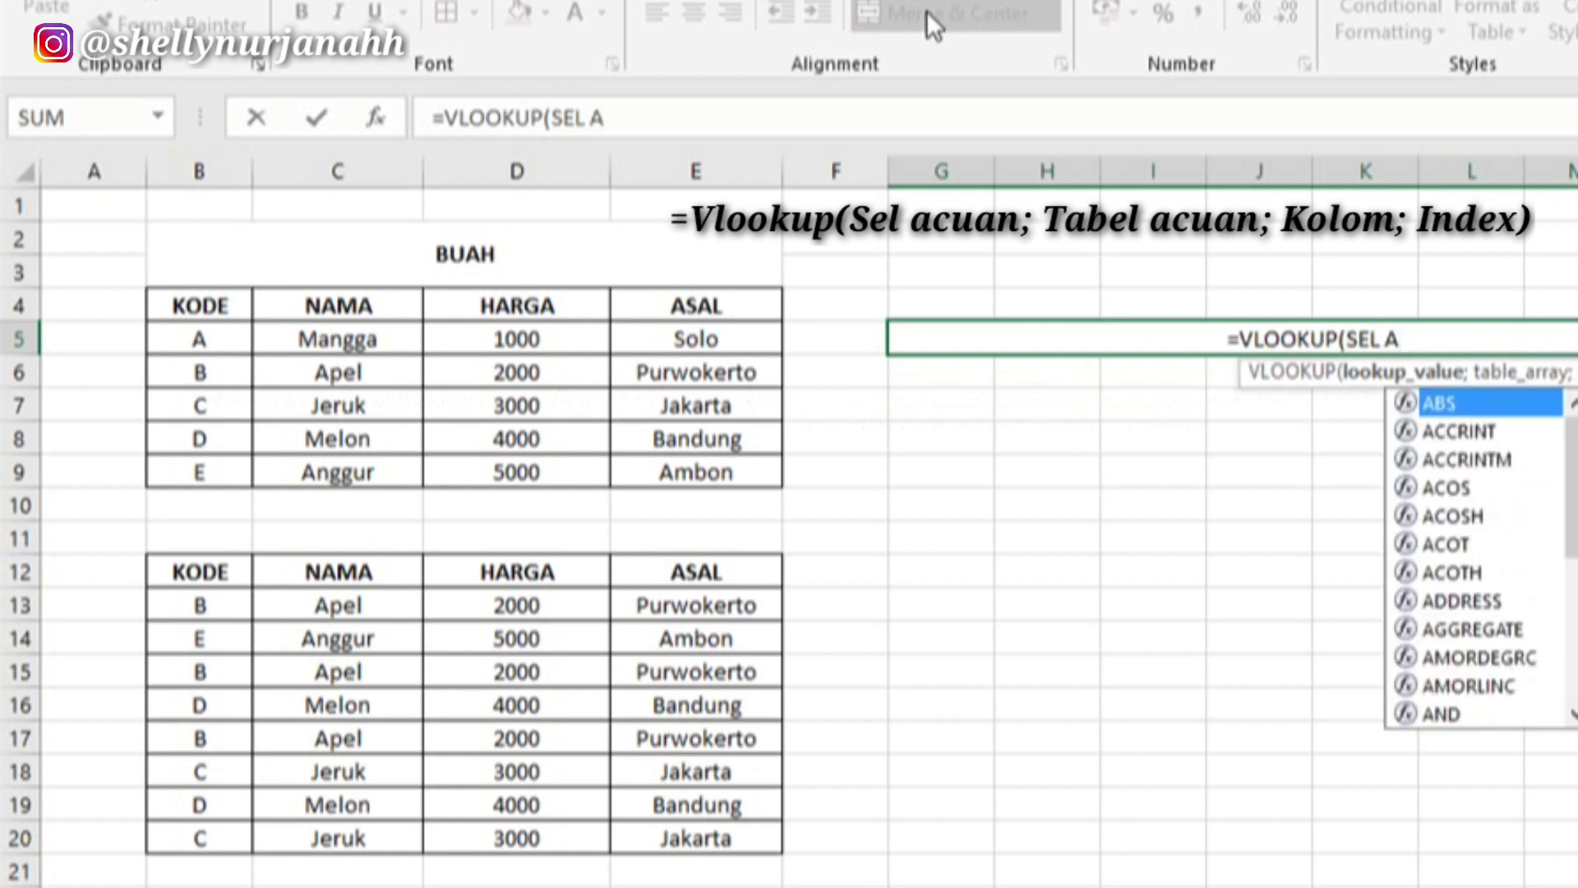
{"action": "type", "text": "CUAN"}
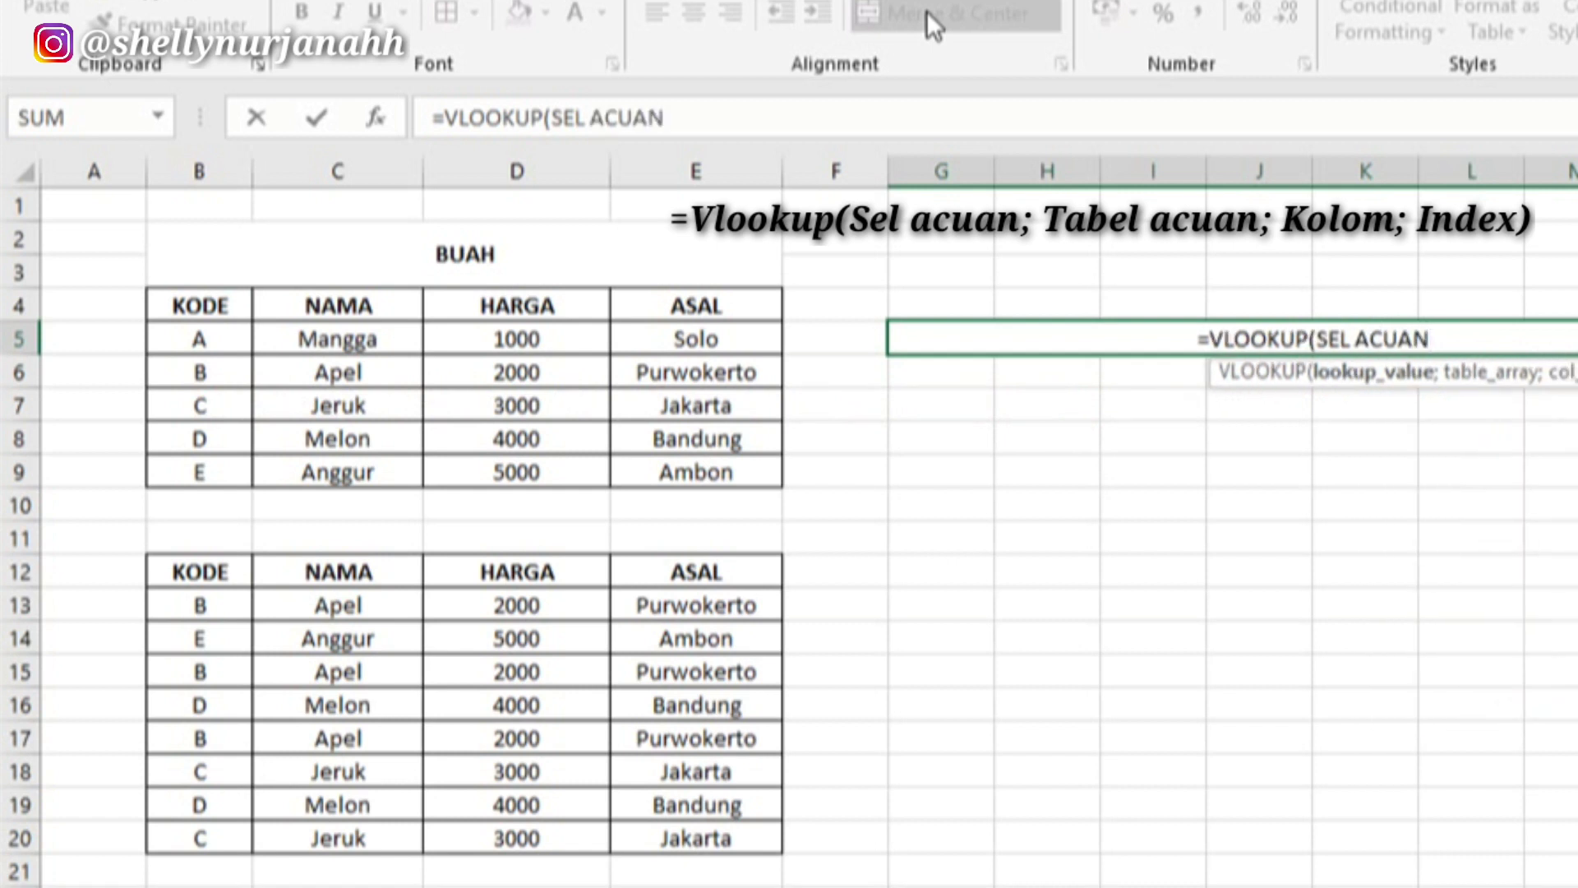
{"action": "type", "text": ";"}
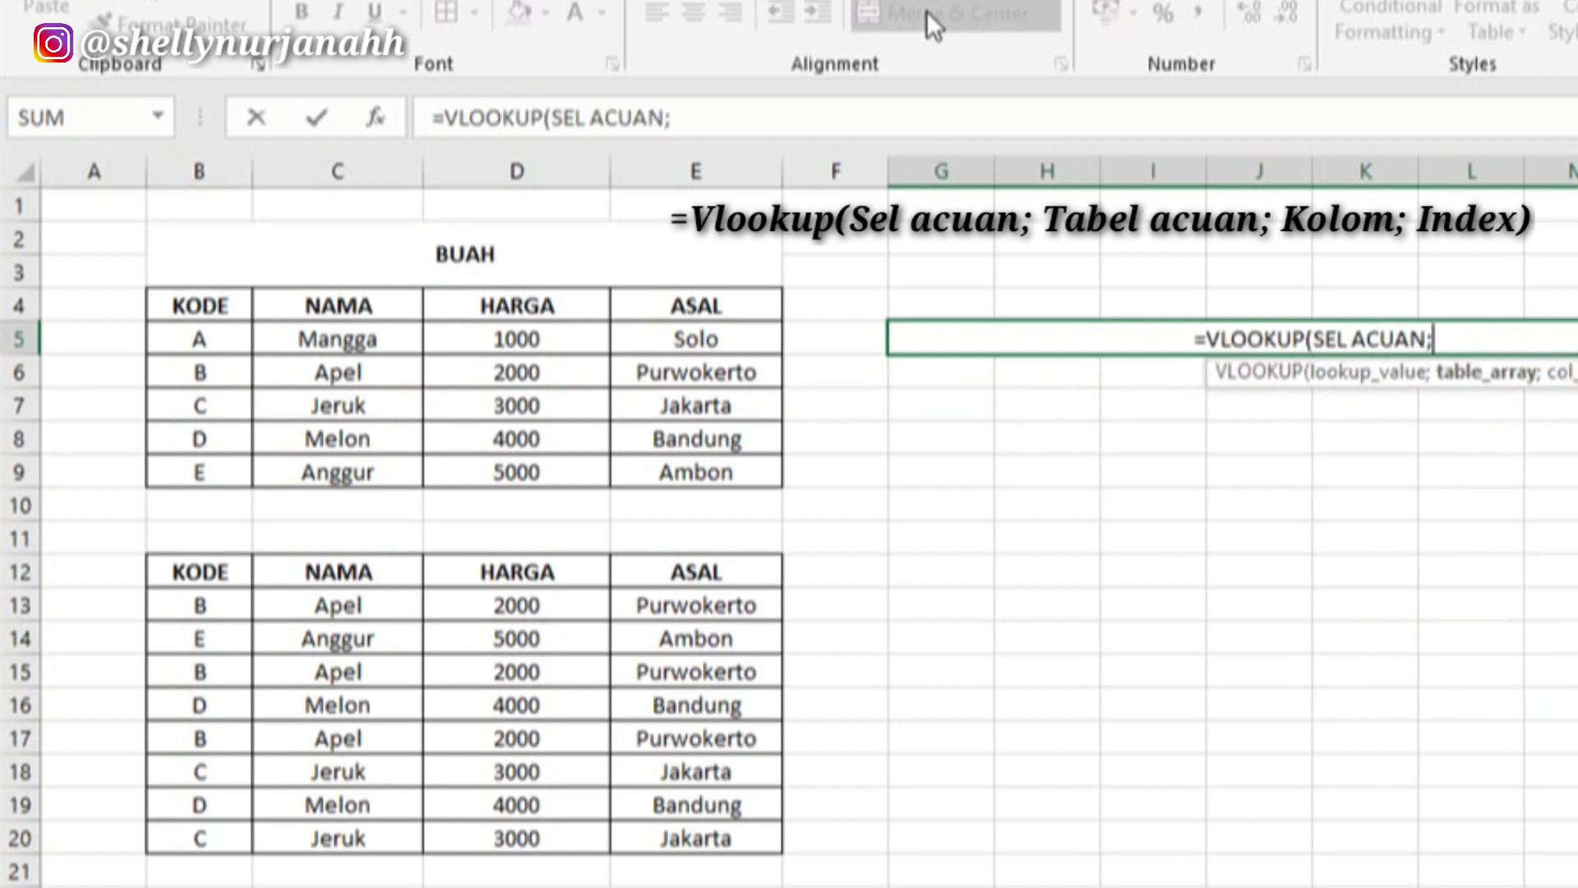
{"action": "type", "text": "TABE"}
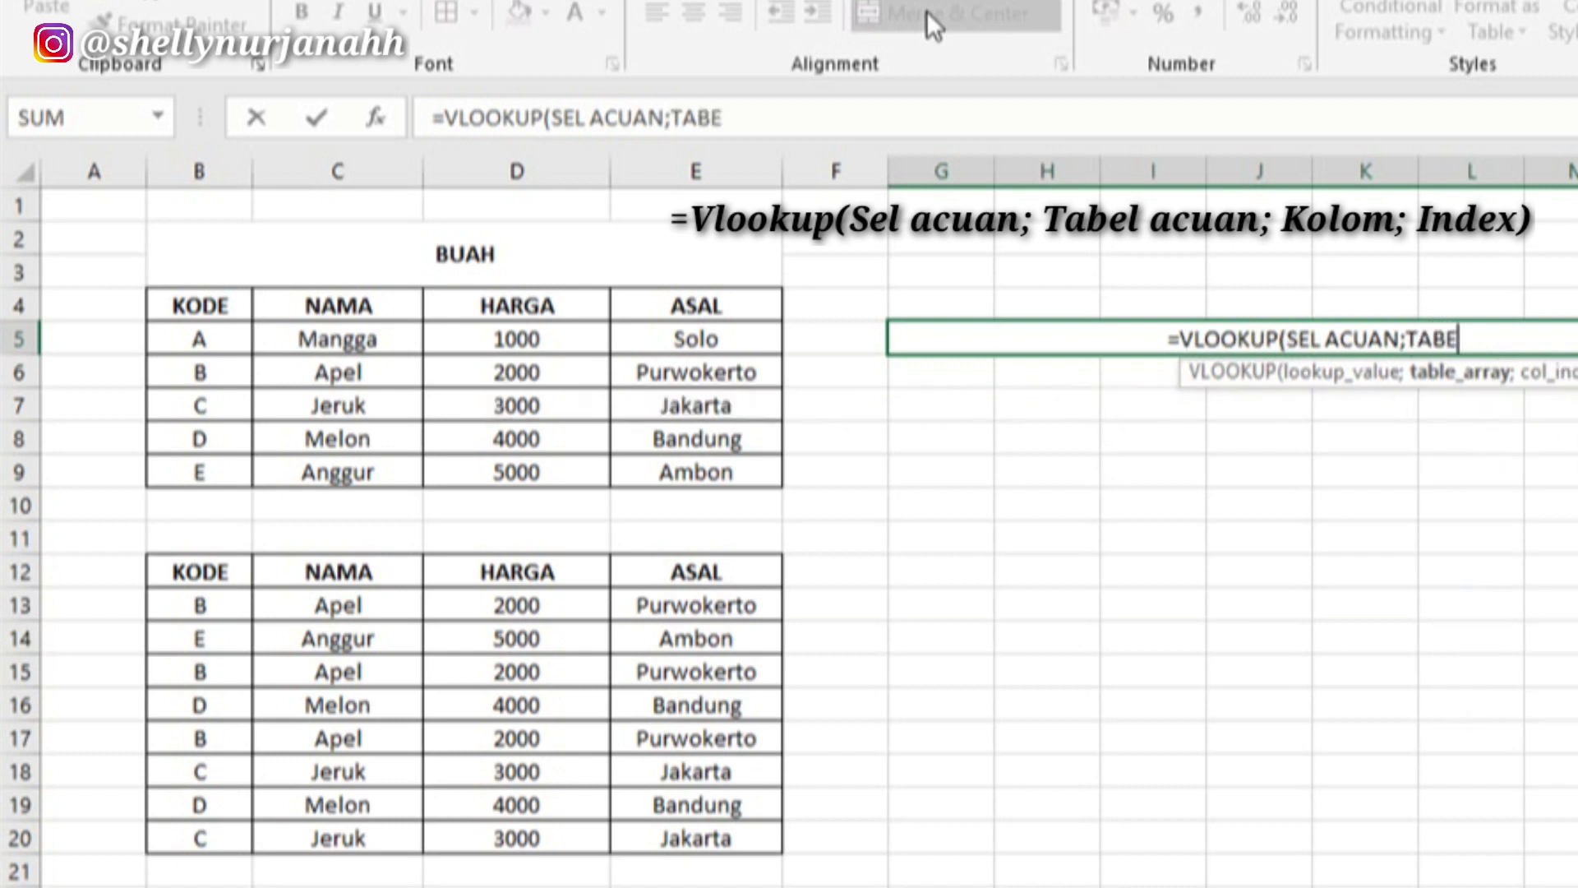
{"action": "type", "text": "L A"}
{"action": "key", "text": "BackSpace"}
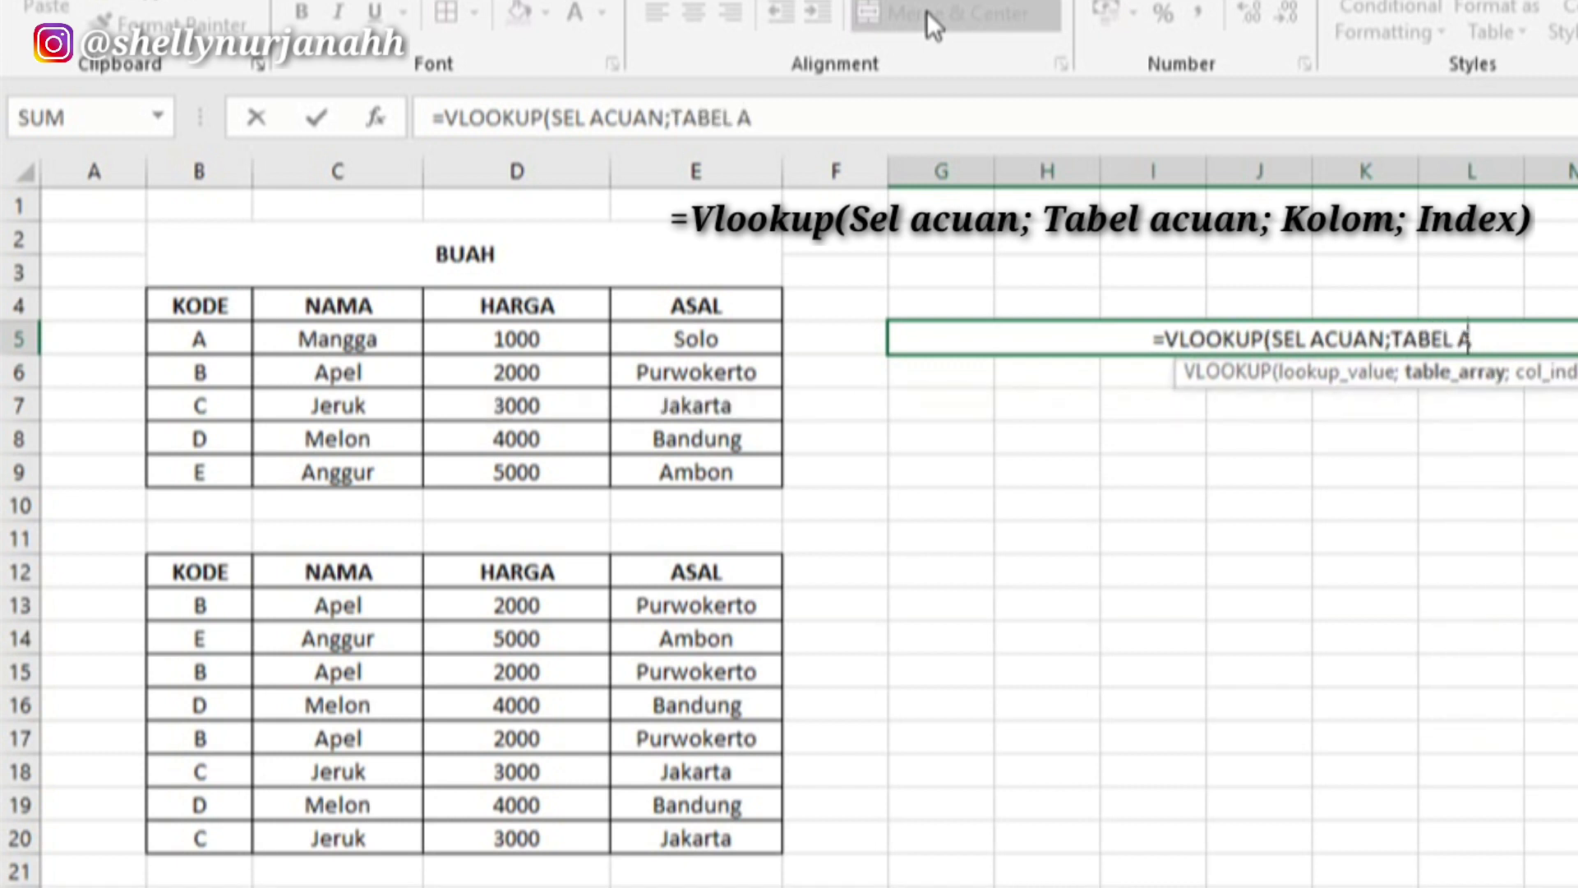
{"action": "type", "text": "ACUAN"}
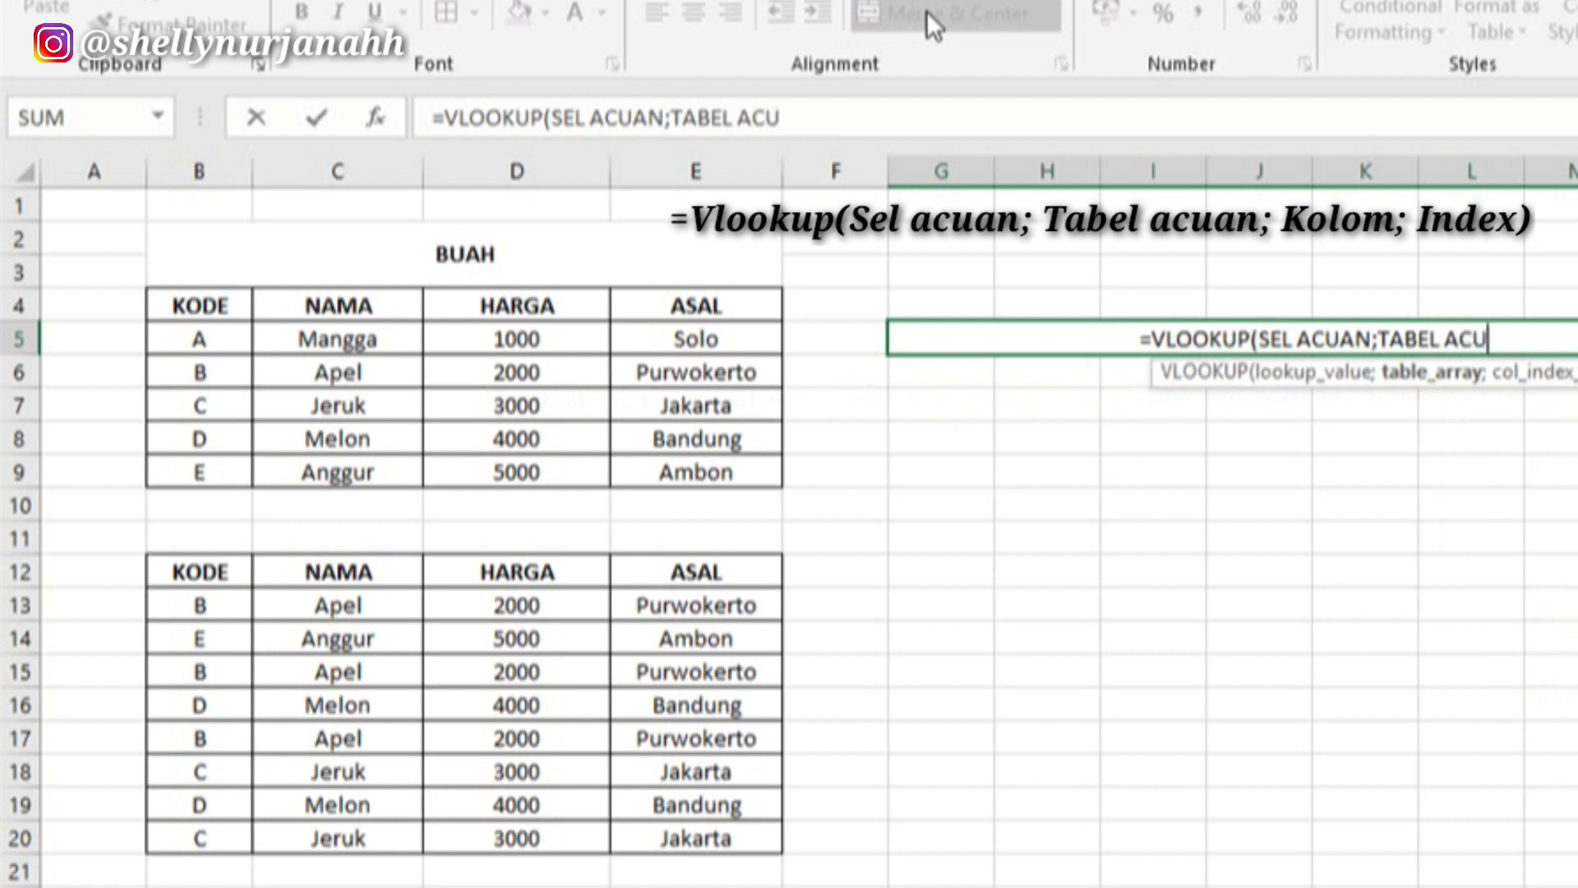
{"action": "type", "text": ";"}
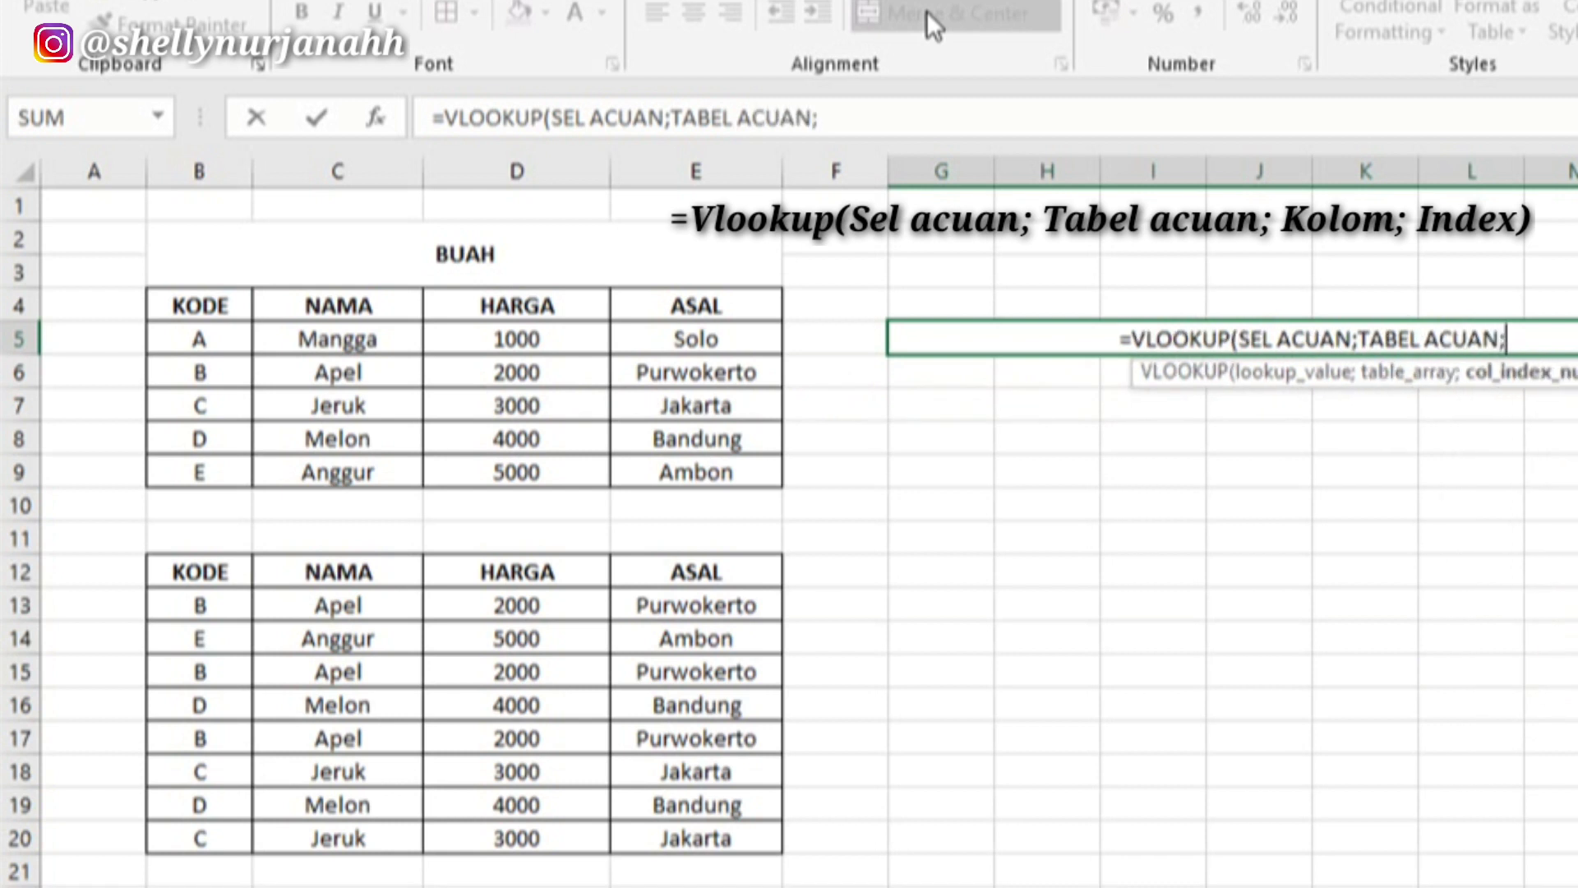
{"action": "type", "text": "KOLOM"}
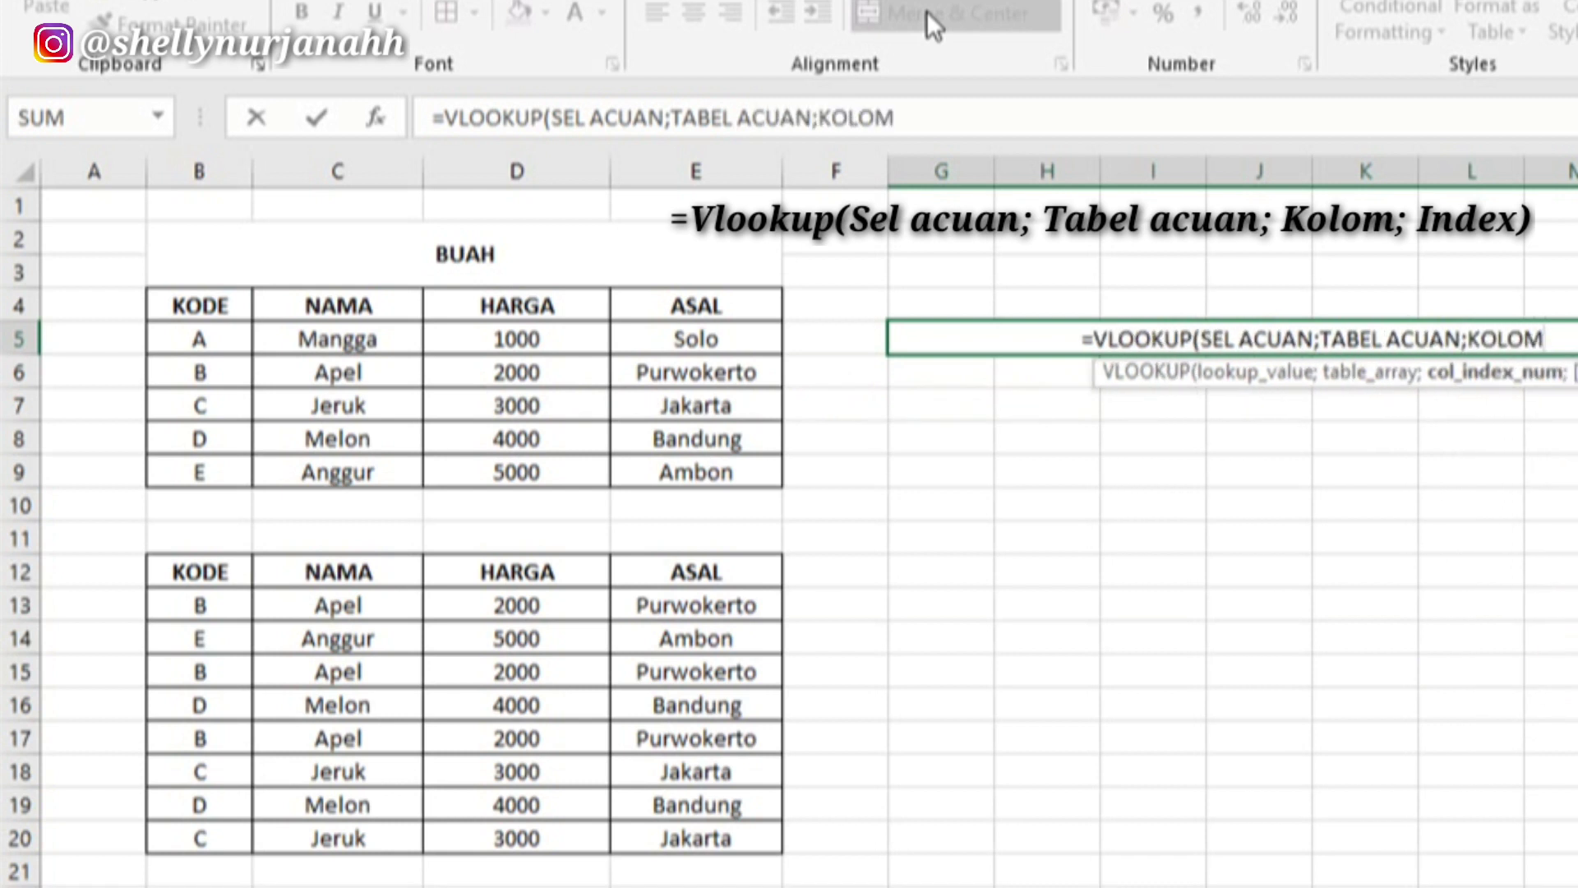
{"action": "type", "text": ";INDEX"}
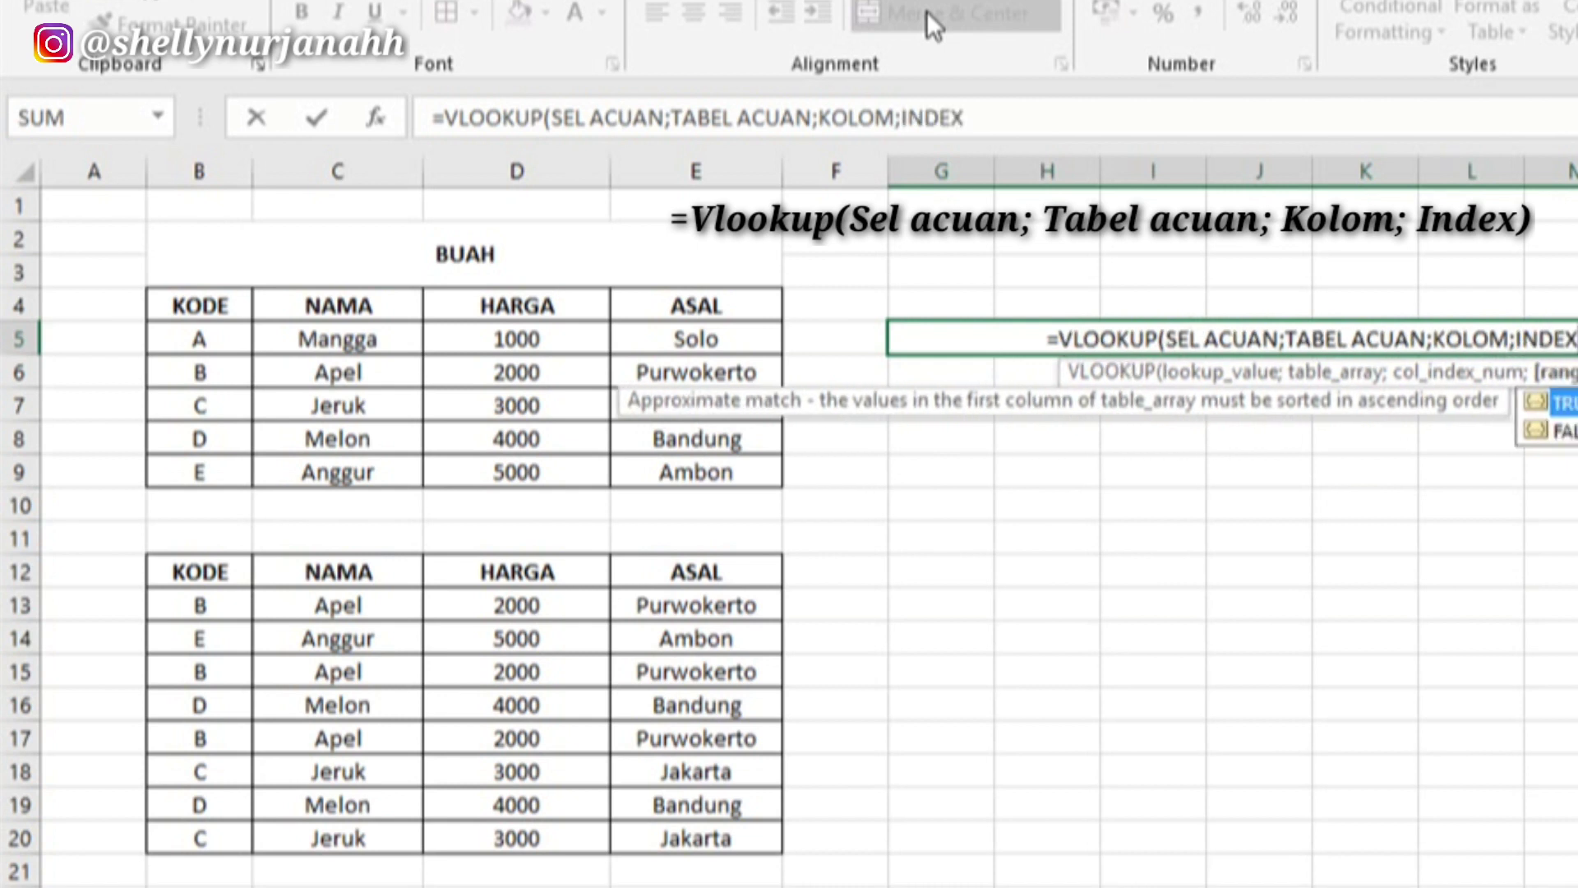
{"action": "type", "text": ")"}
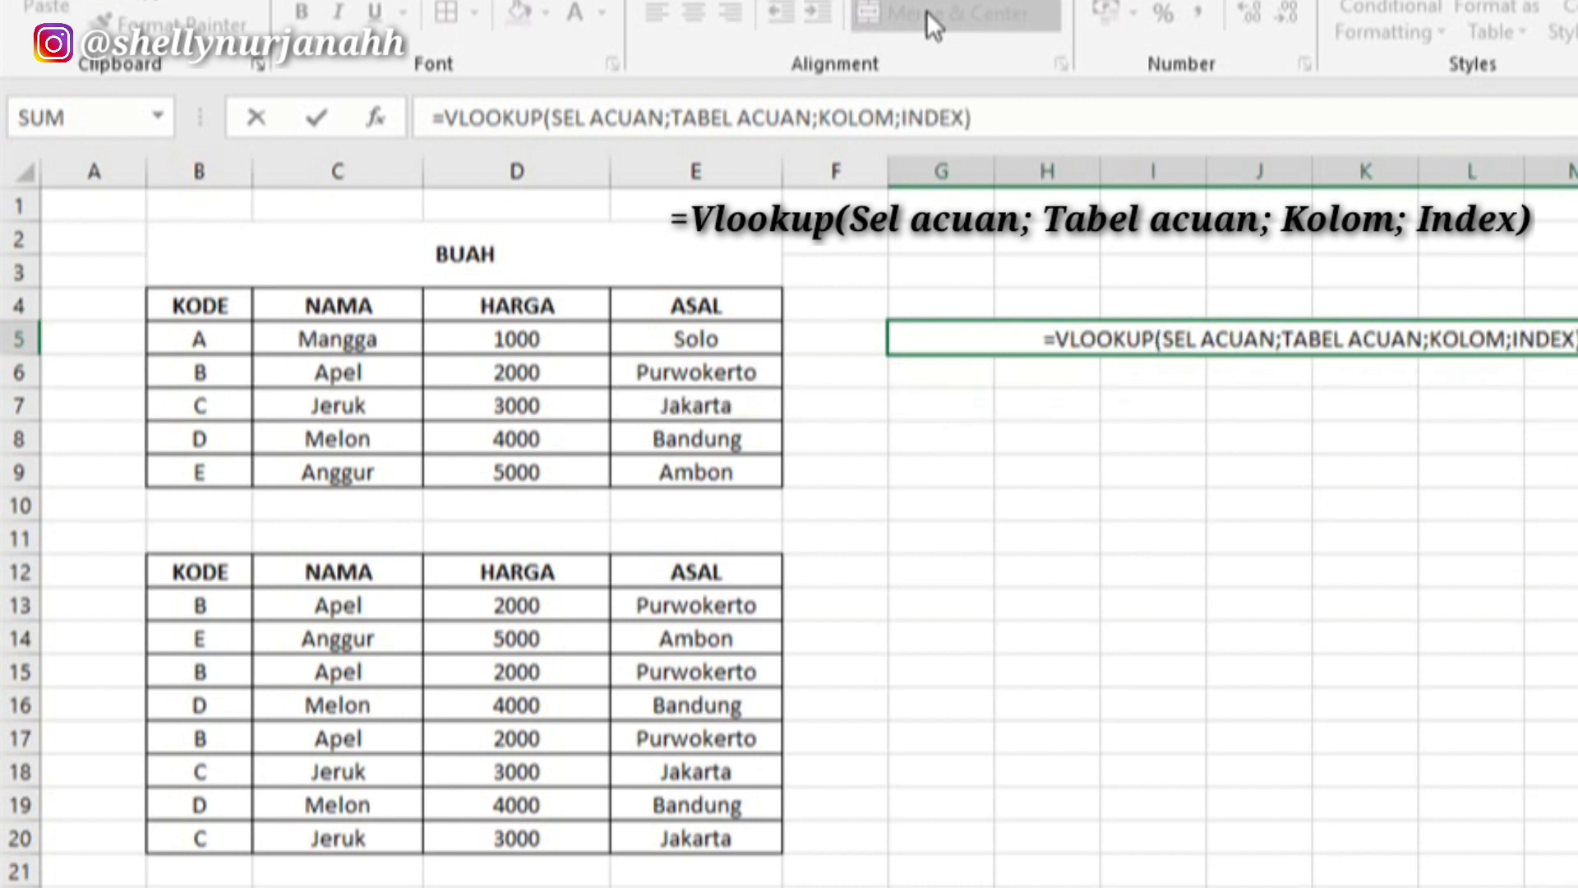
{"action": "left_click", "coordinate": [1269, 493]}
{"action": "left_click", "coordinate": [1306, 333]}
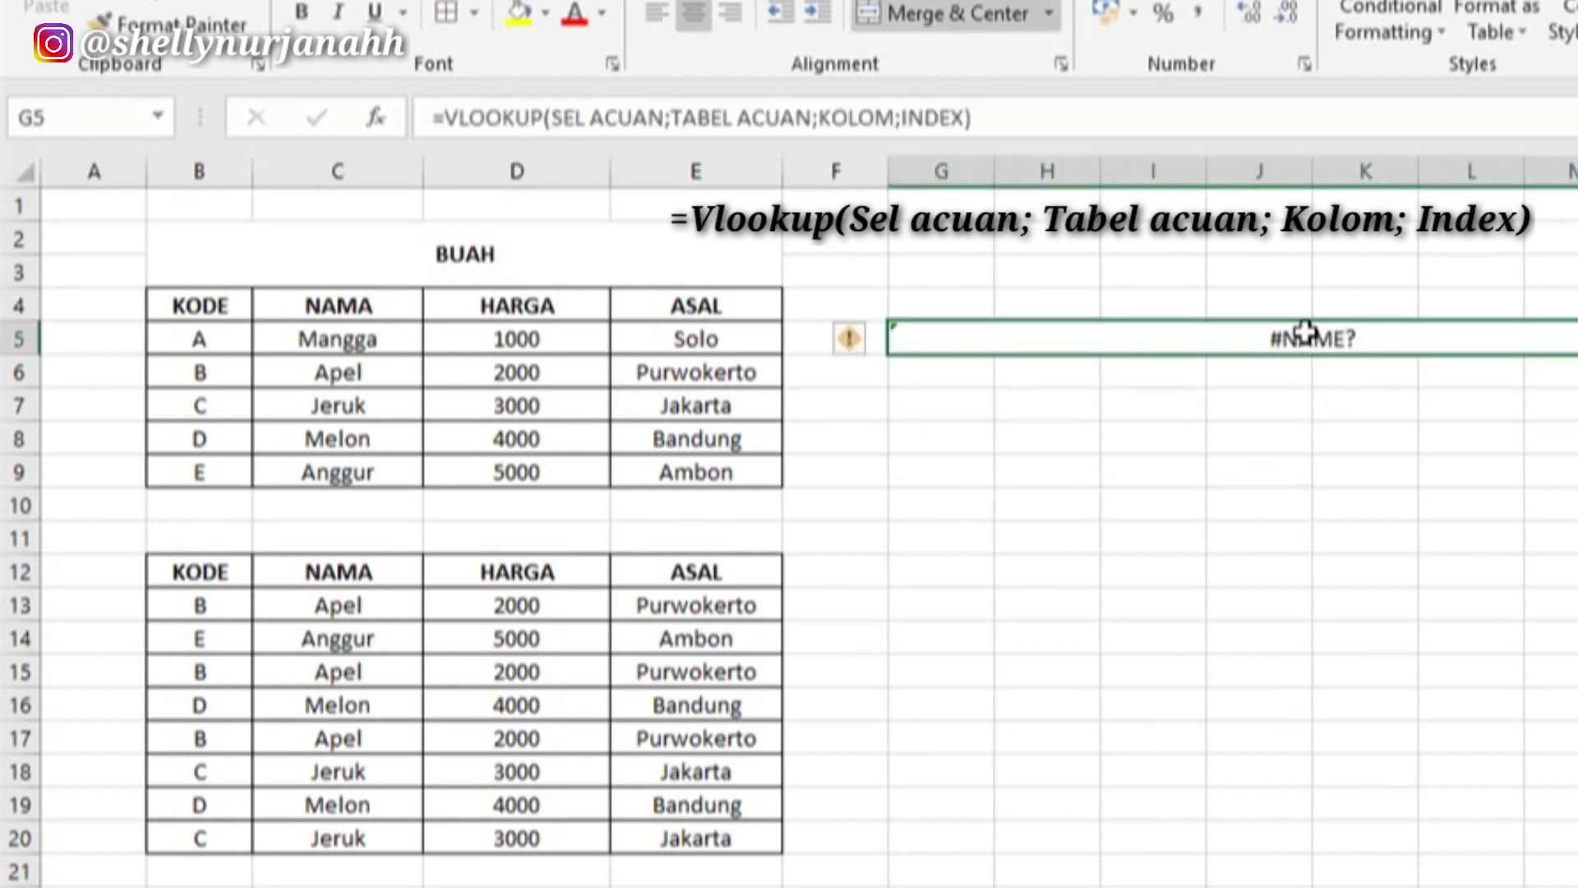